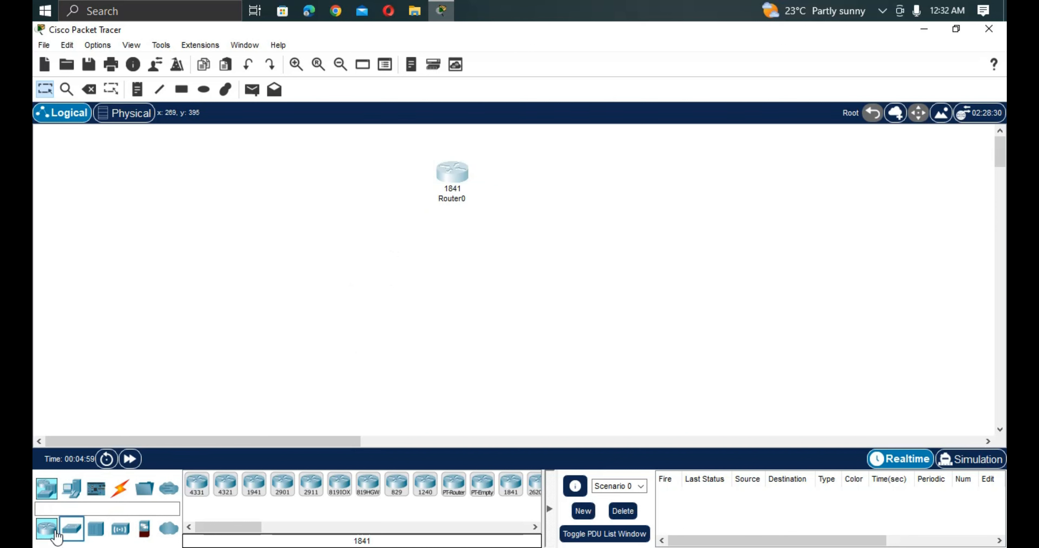
Add a 2960 switch to the workspace directly below Router0.
click(72, 531)
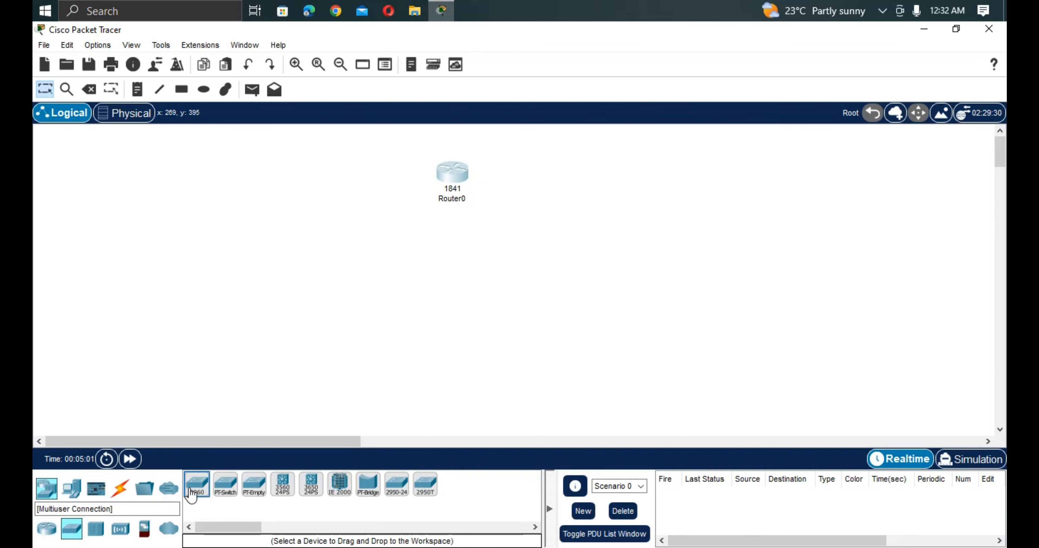
click(196, 483)
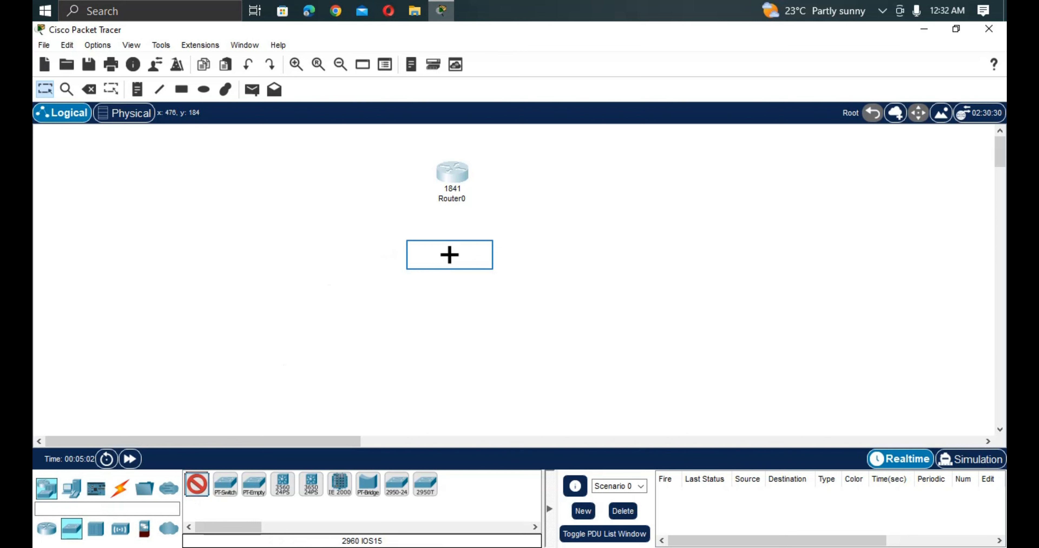
click(449, 254)
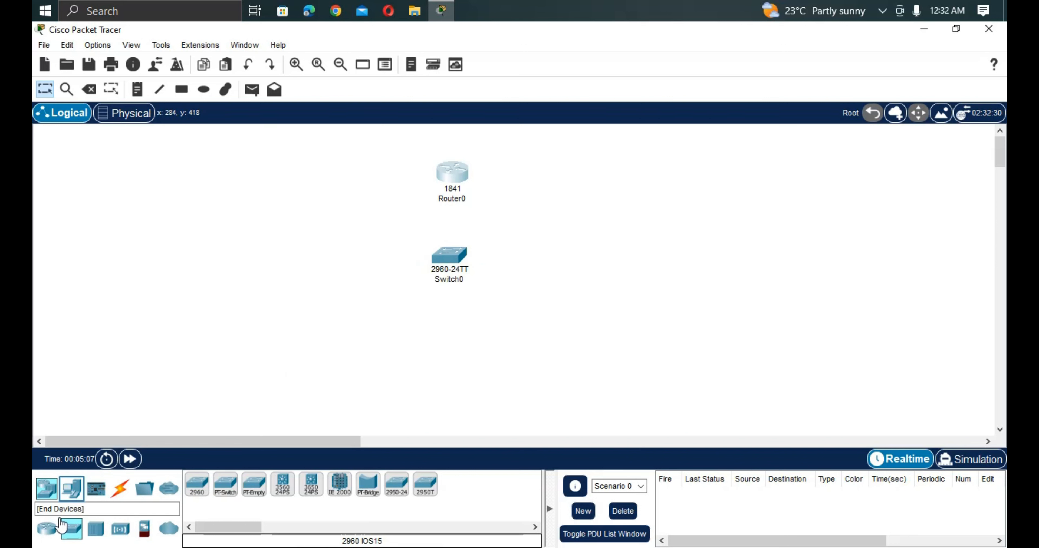
Add three PCs in a row below the switch, two on its left side and one on its right.
click(67, 498)
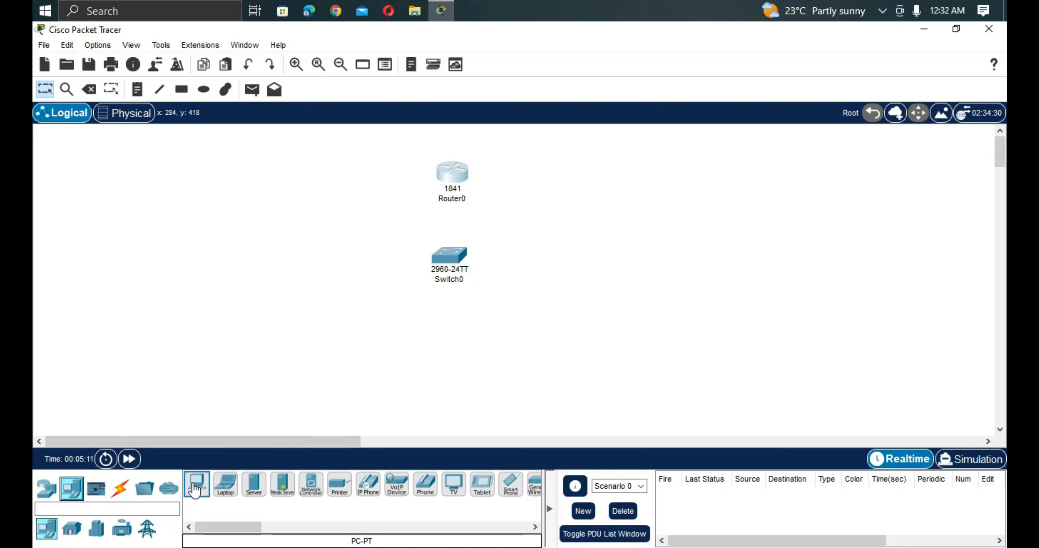
click(196, 483)
click(272, 347)
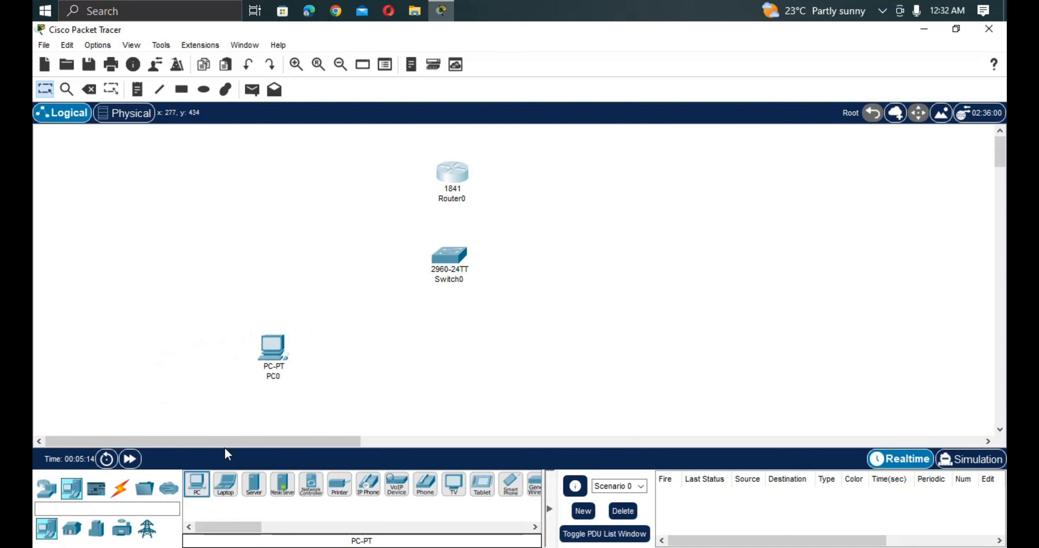
click(197, 482)
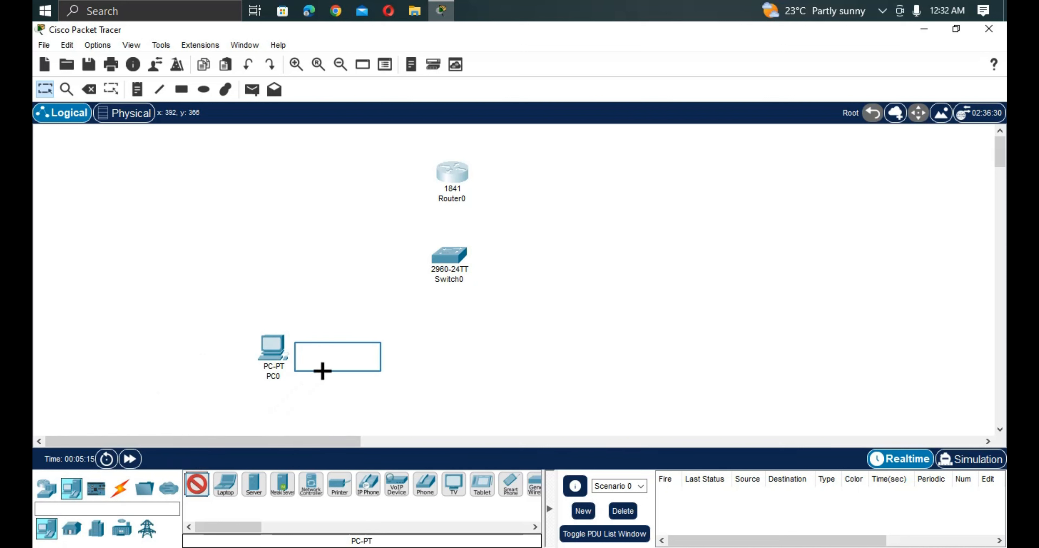
click(337, 356)
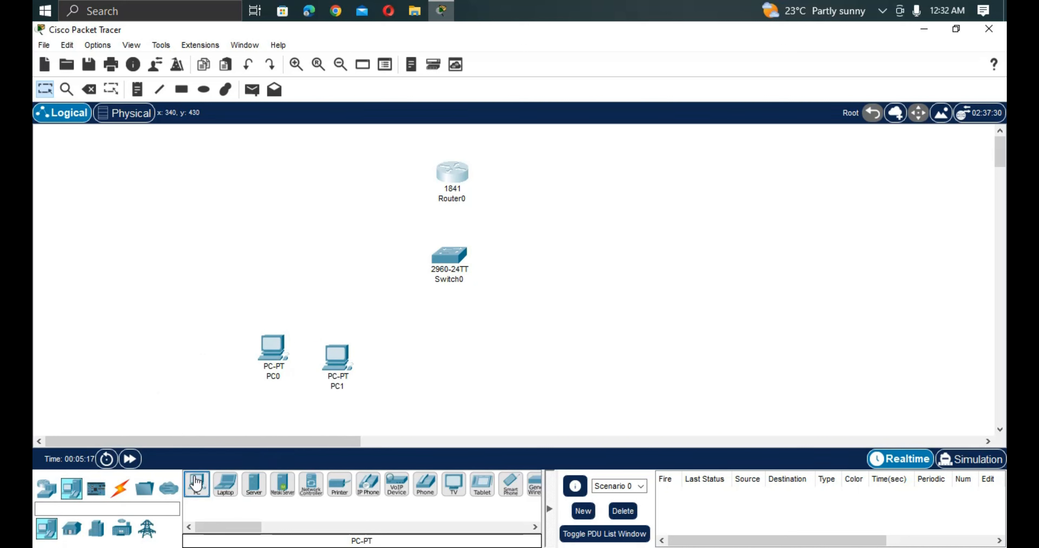
drag(197, 484, 368, 411)
click(528, 368)
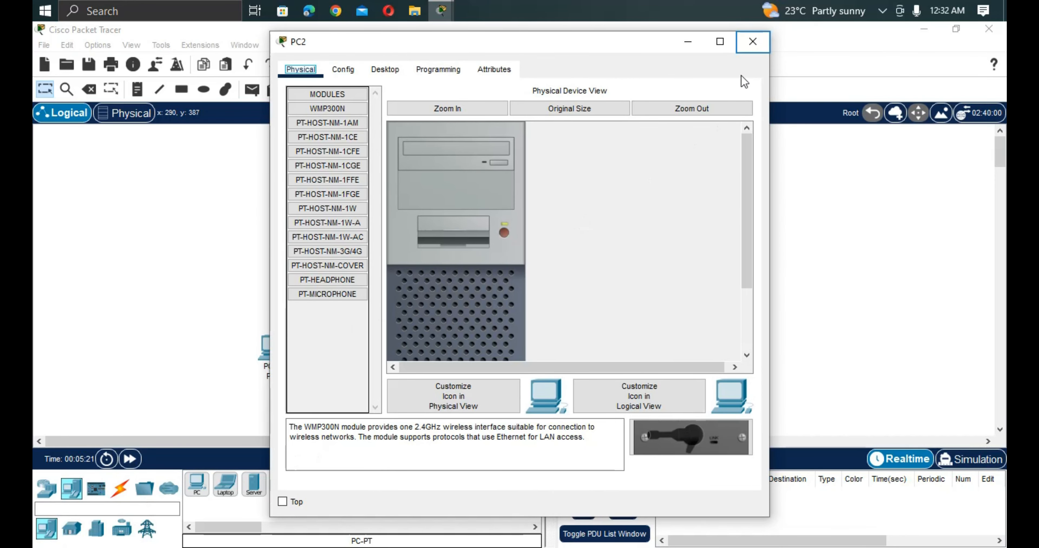
click(753, 42)
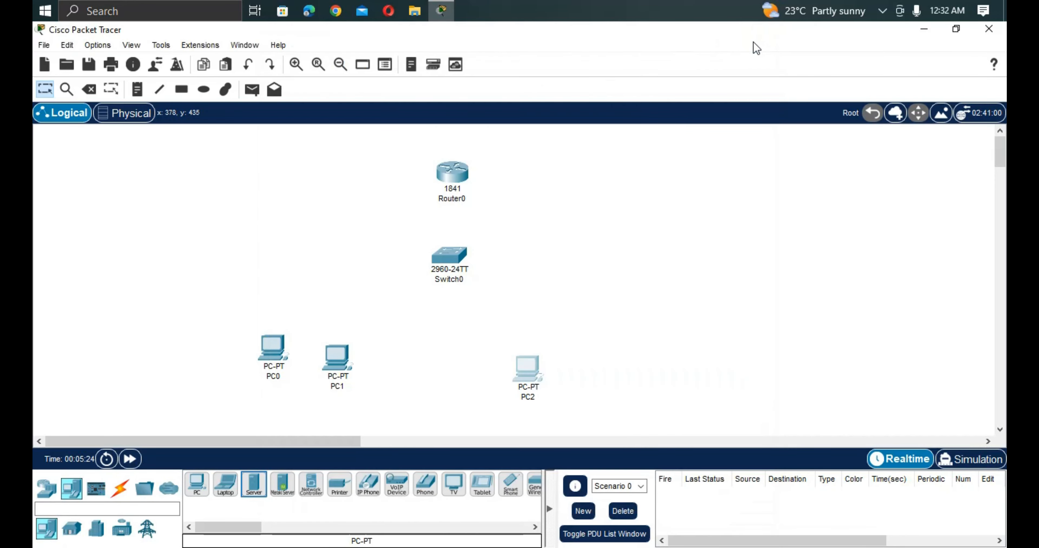
Add a server to the right of PC2, leaving a gap between the two devices.
click(252, 486)
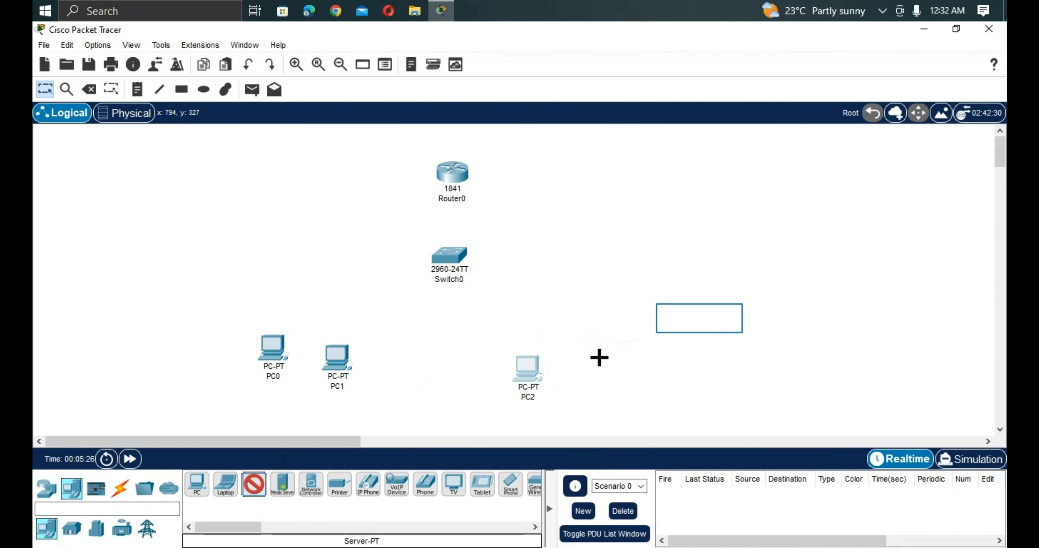
click(599, 358)
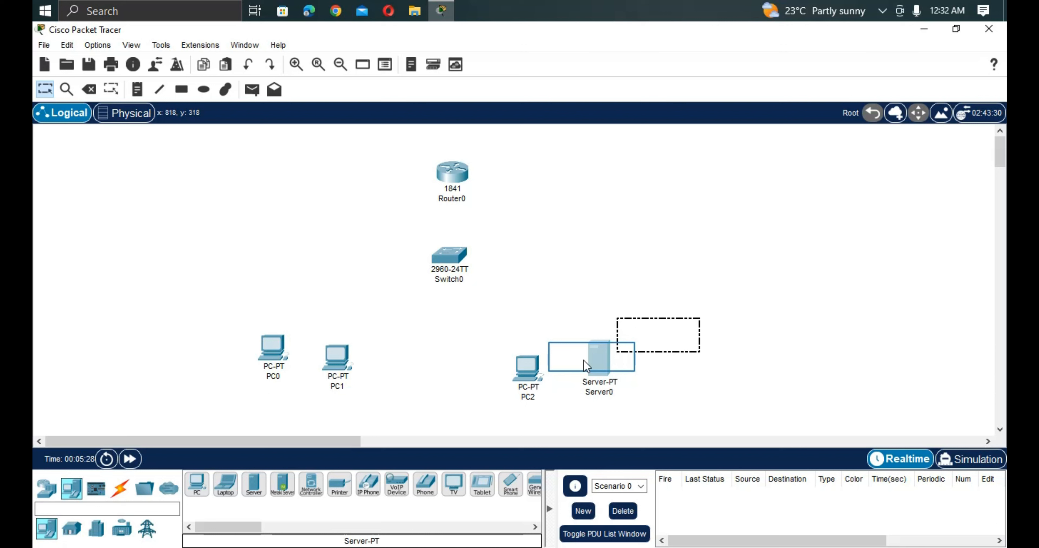
drag(583, 359, 591, 357)
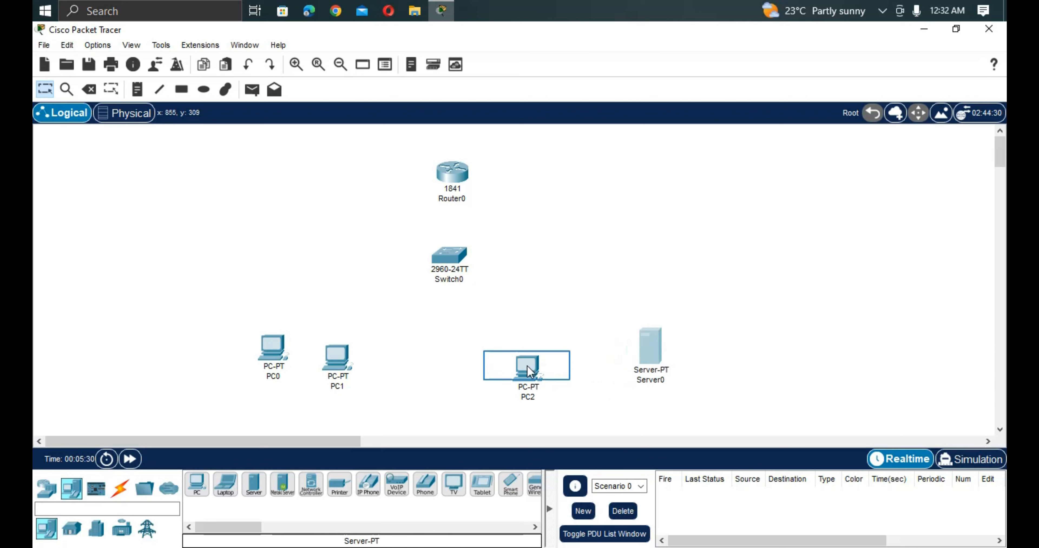
Spread the three PCs and the server into an evenly aligned row, with PC0 and PC1 left and PC2 and Server0 right.
drag(528, 370, 581, 353)
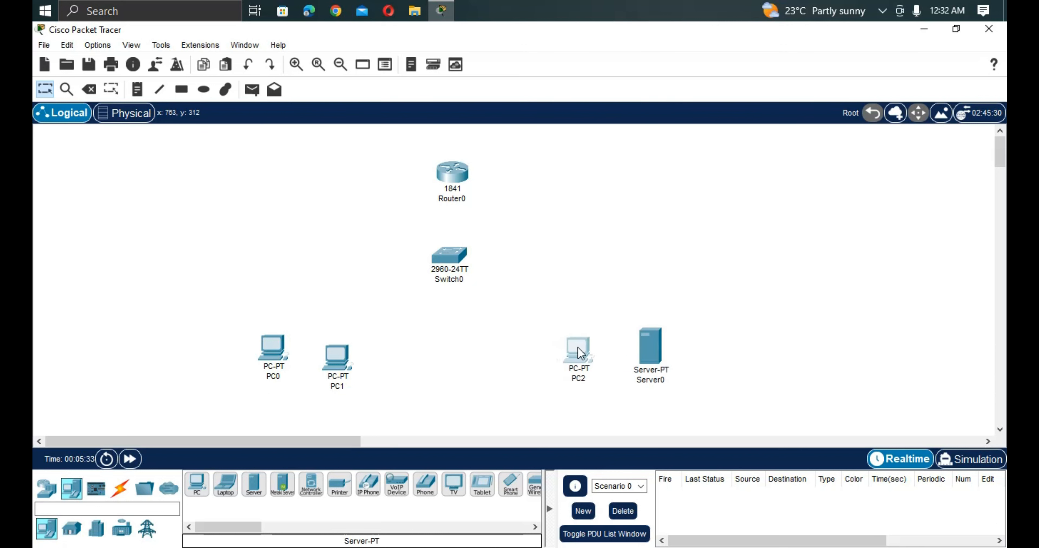
drag(659, 353, 685, 357)
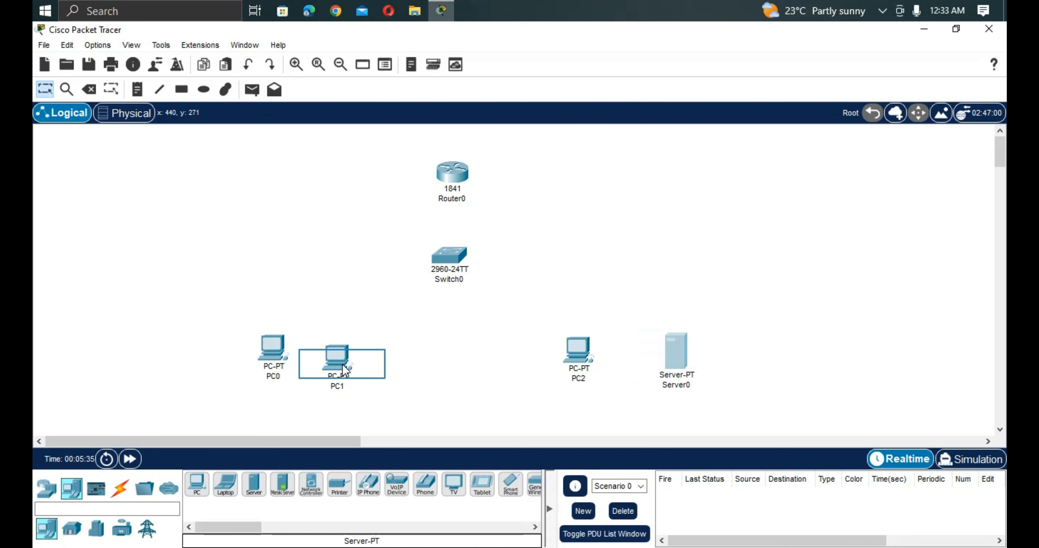
drag(344, 369, 370, 351)
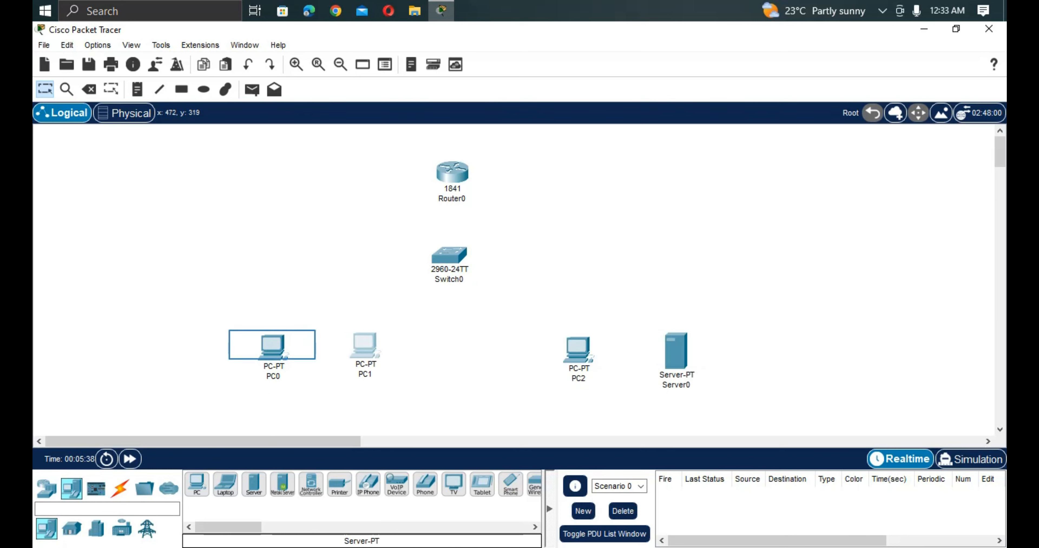
mouse_move(272, 348)
mouse_down()
mouse_move(257, 368)
mouse_move(259, 356)
mouse_up()
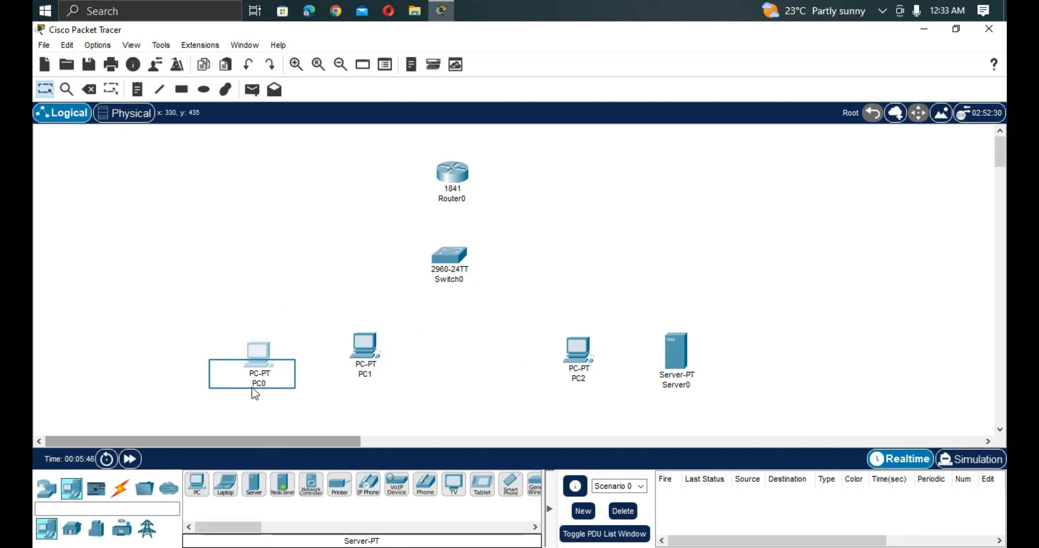
drag(252, 375, 254, 366)
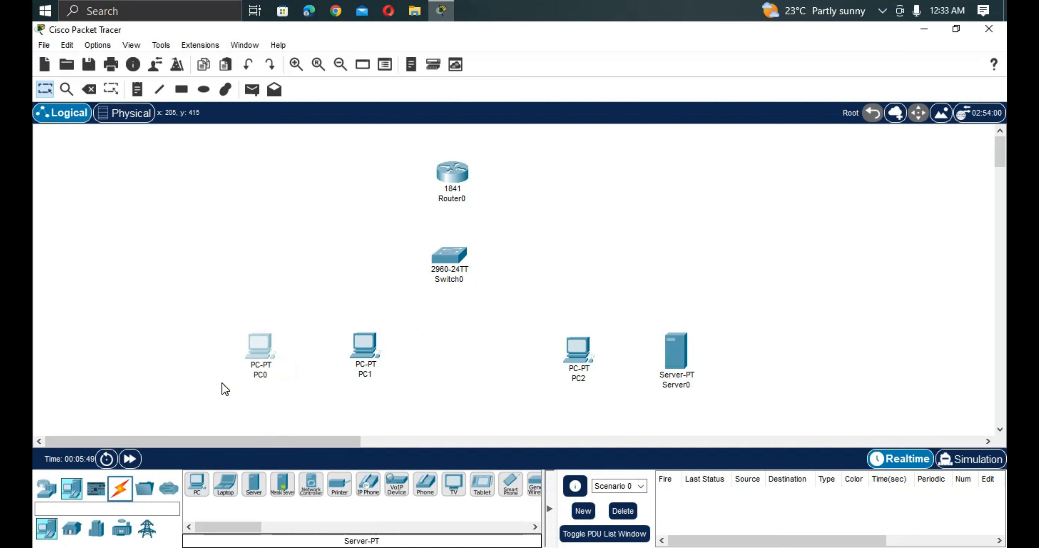
Connect Switch0 FastEthernet0/1 to Router0 FastEthernet0/0 with a copper straight-through cable.
click(128, 491)
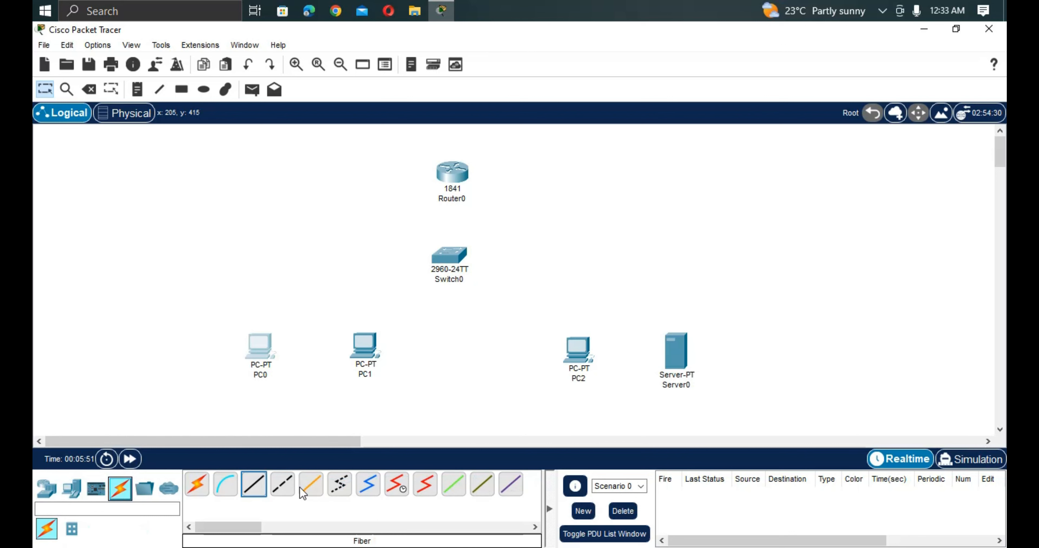
click(260, 488)
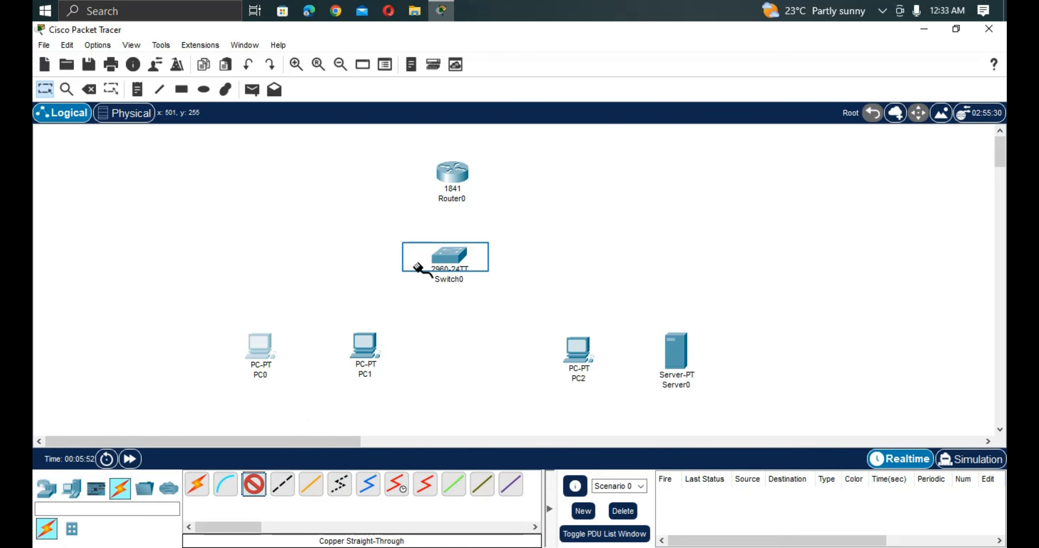
click(443, 258)
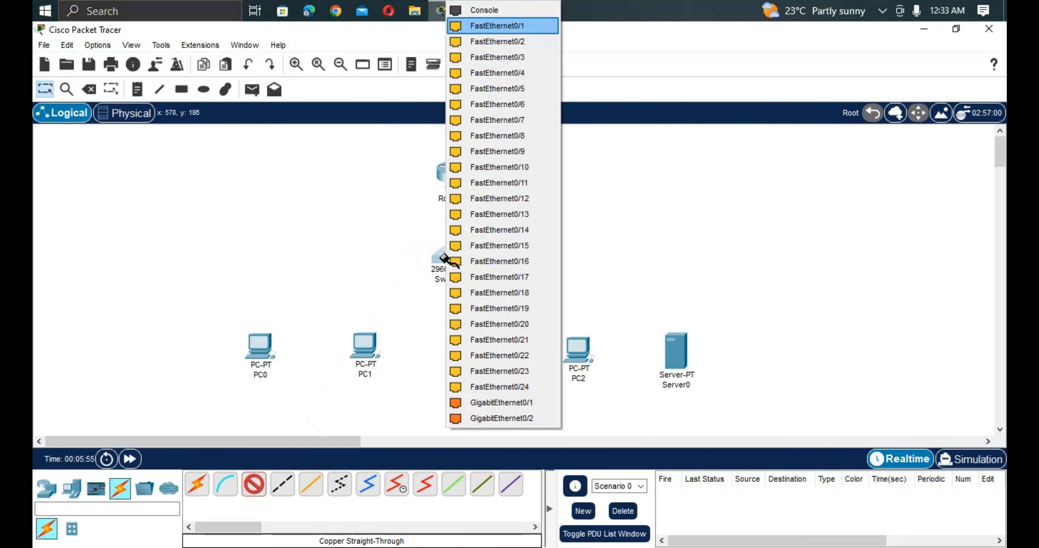
click(515, 30)
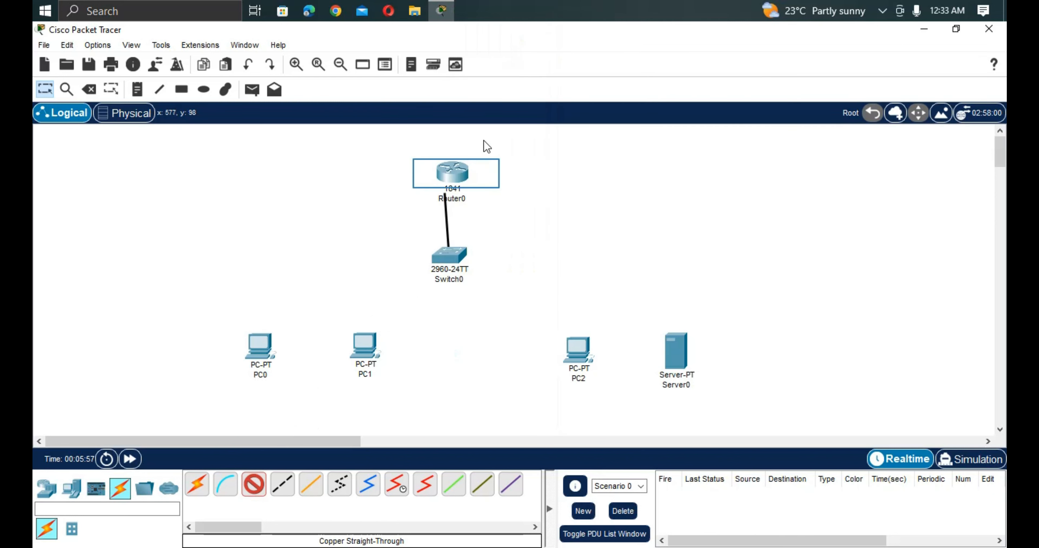
click(449, 186)
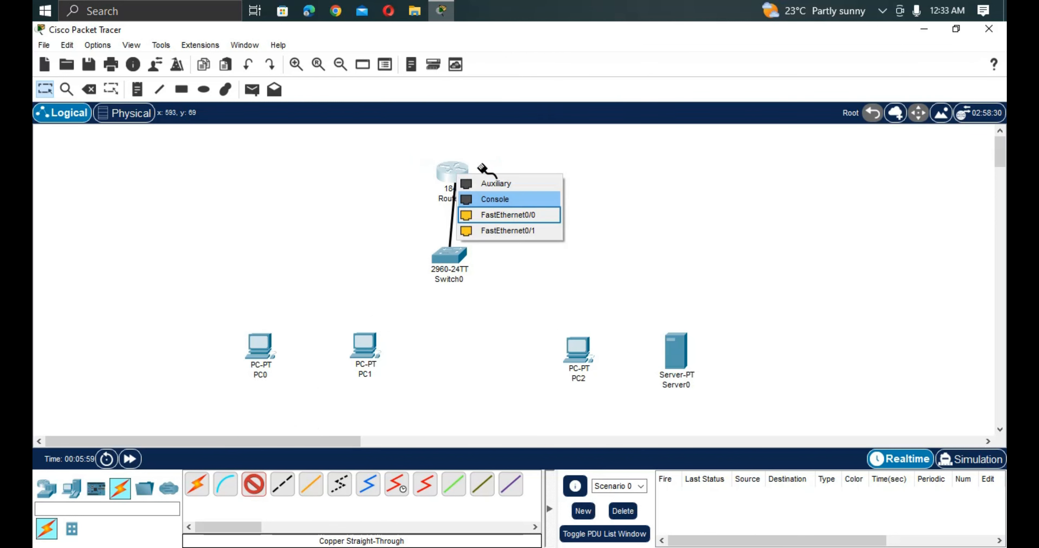
click(495, 214)
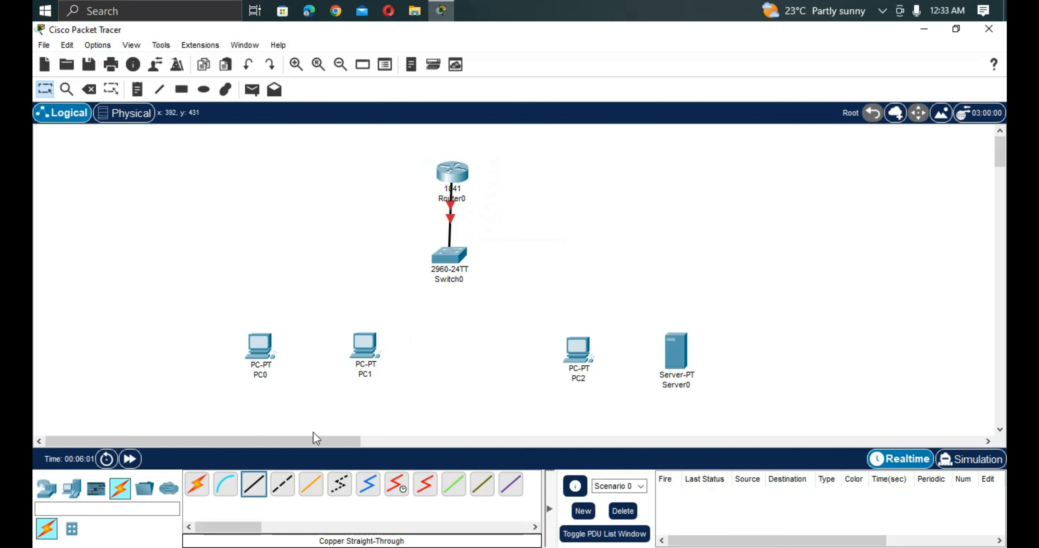
Connect Switch0 FastEthernet0/2 to PC0 FastEthernet0 with a copper straight-through cable.
click(255, 485)
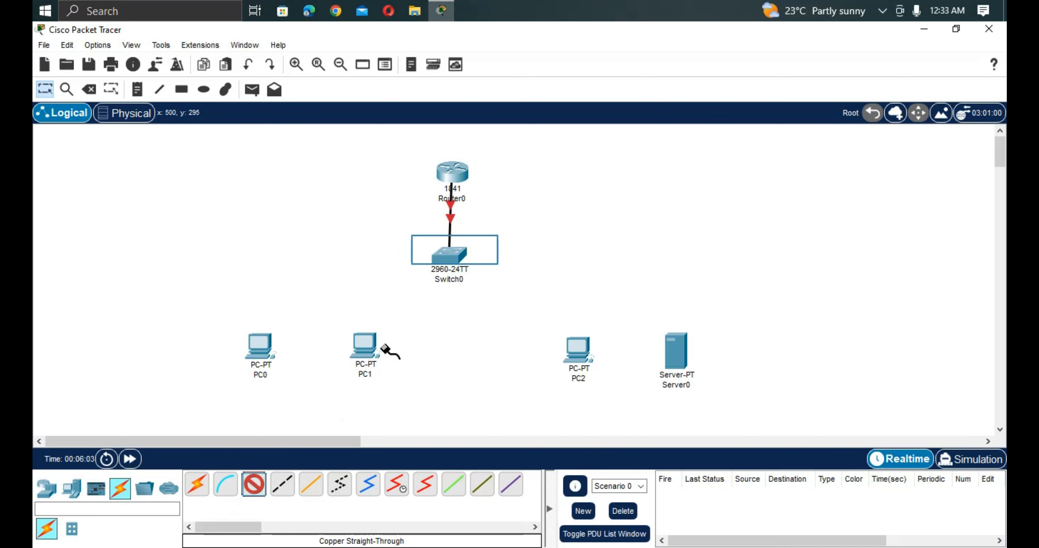
click(460, 252)
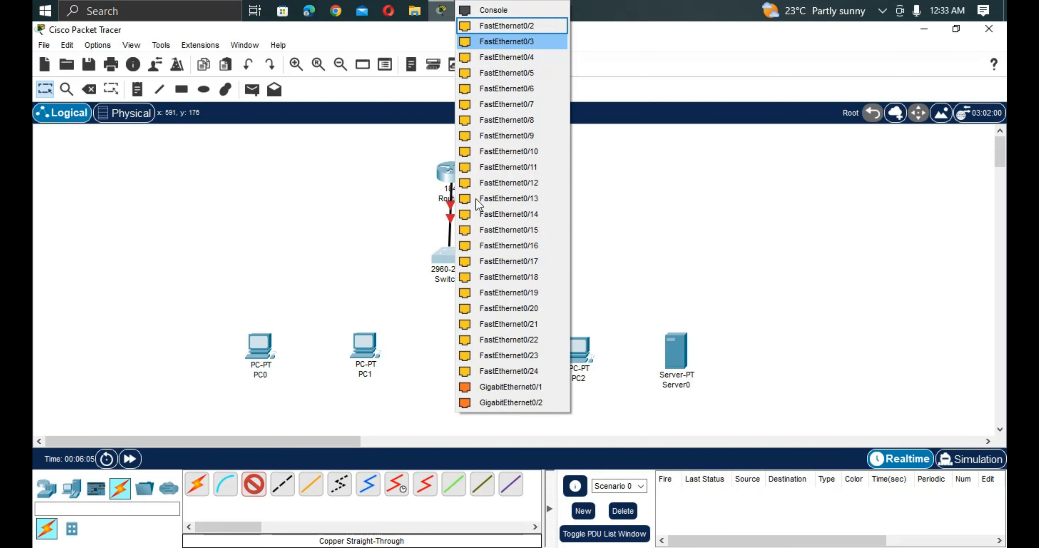
click(500, 40)
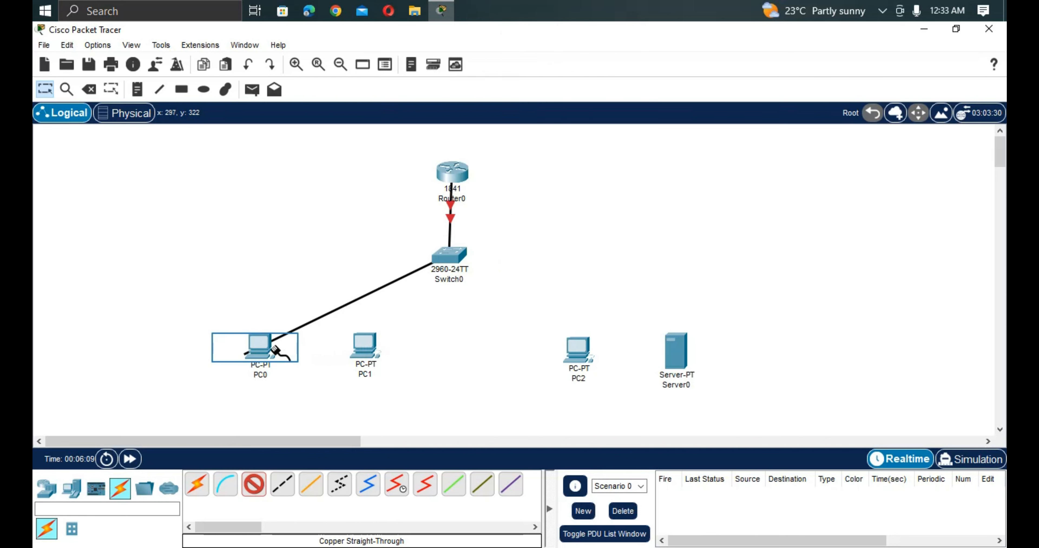
click(250, 351)
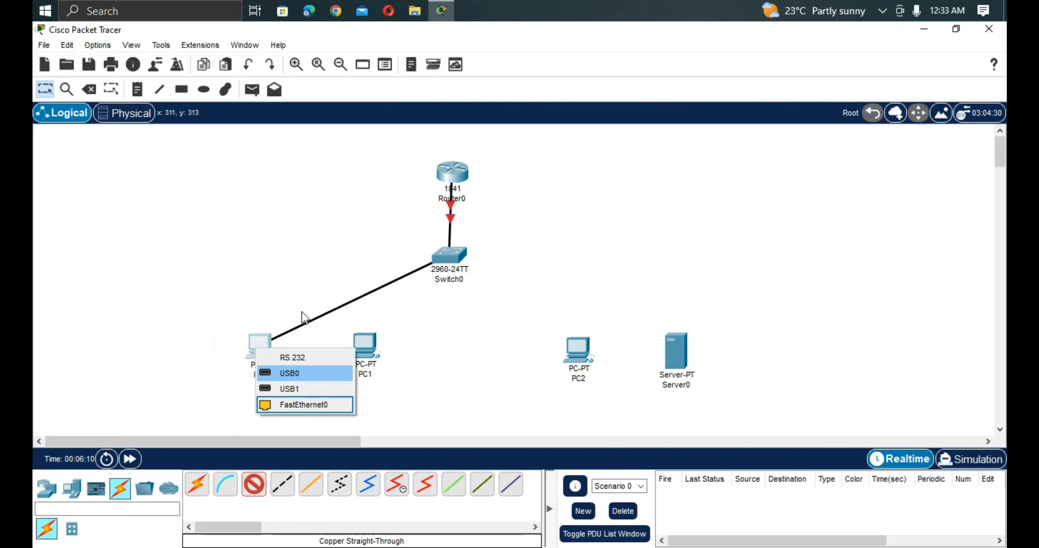
click(299, 370)
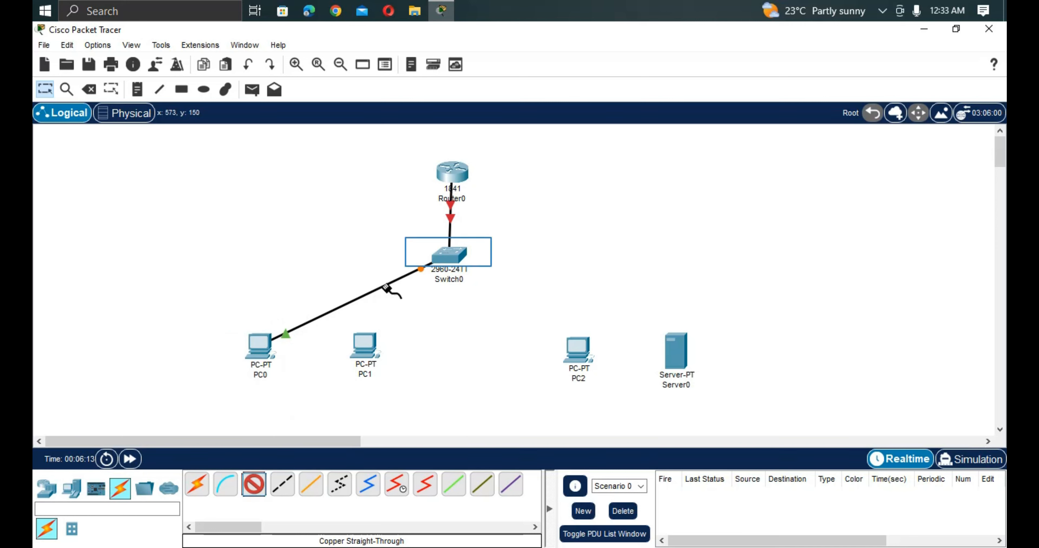
Connect Switch0 to PC1, PC2 and Server0 with copper straight-through cables, using FastEthernet0 on the server.
click(448, 250)
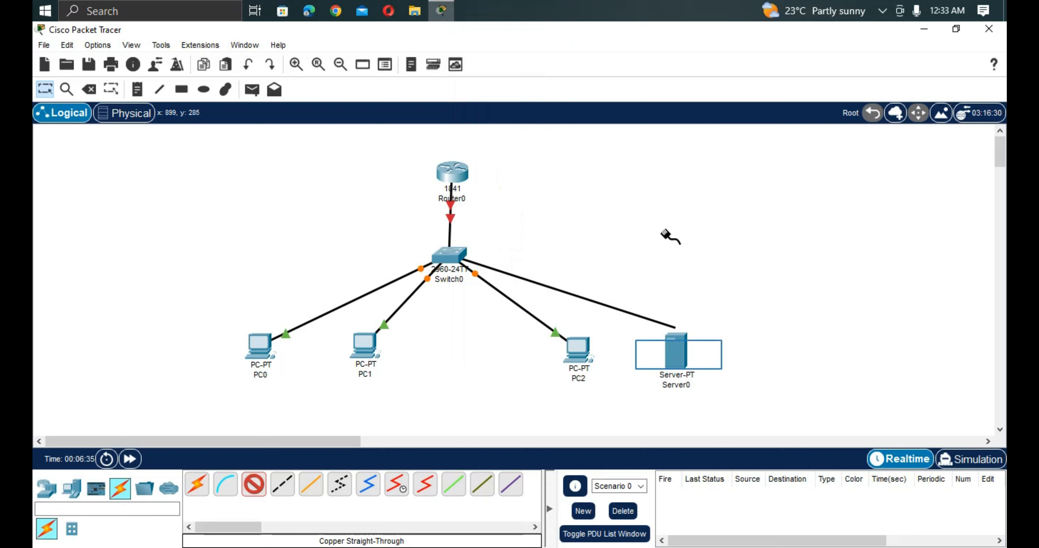
click(678, 356)
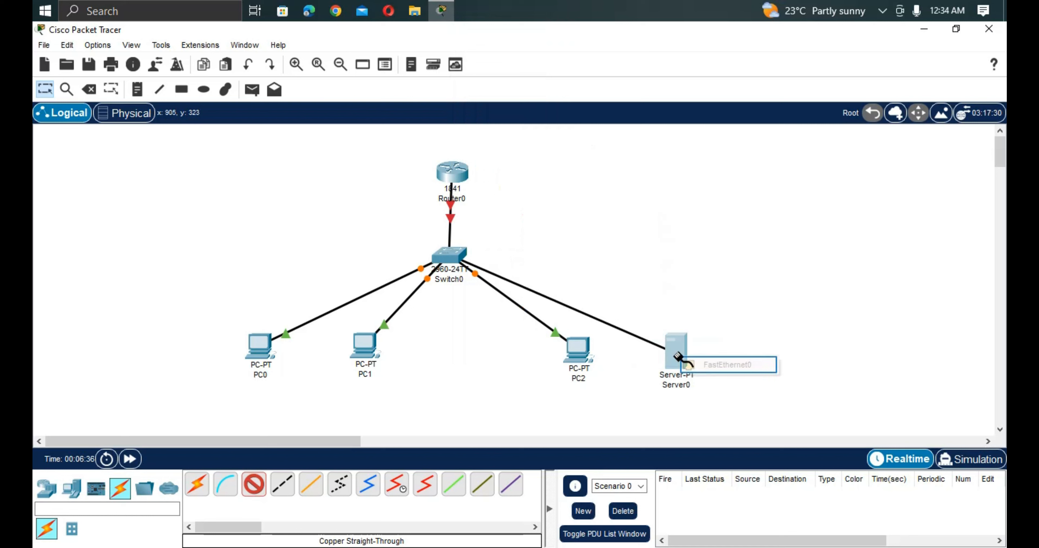
click(696, 365)
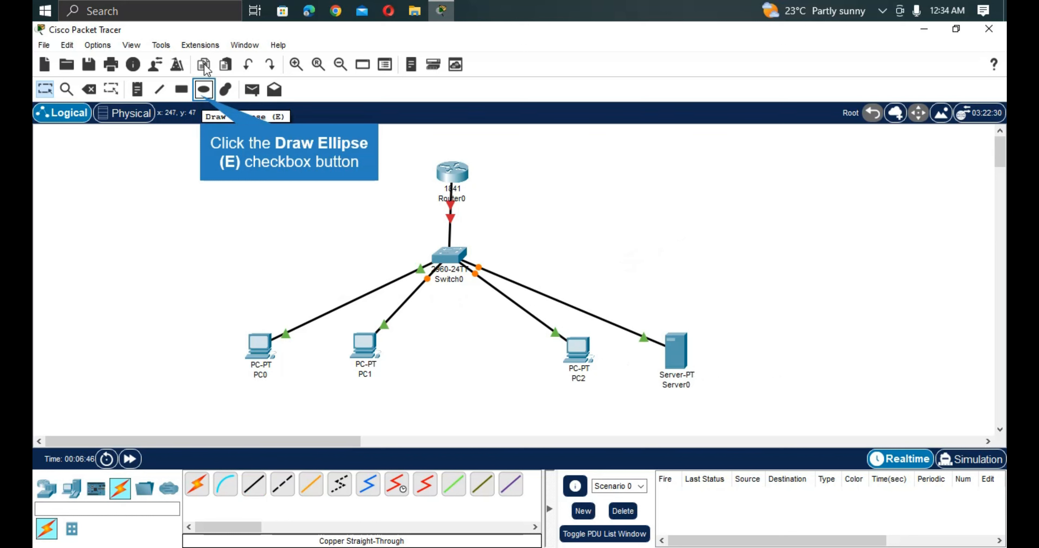
Draw two unfilled black-outlined ellipses, one around PC0 and PC1 and one around PC2 and Server0.
click(200, 94)
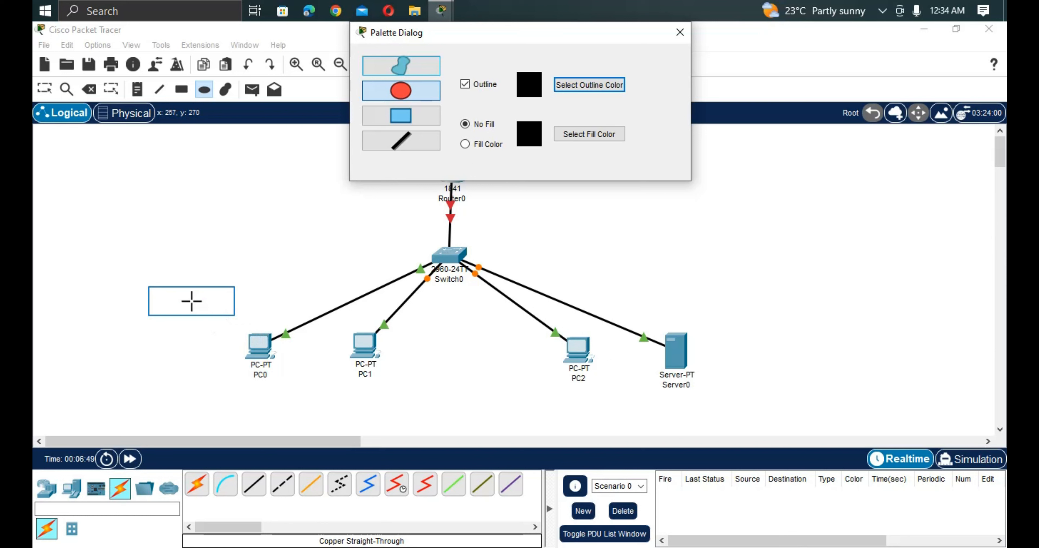
drag(192, 302, 476, 435)
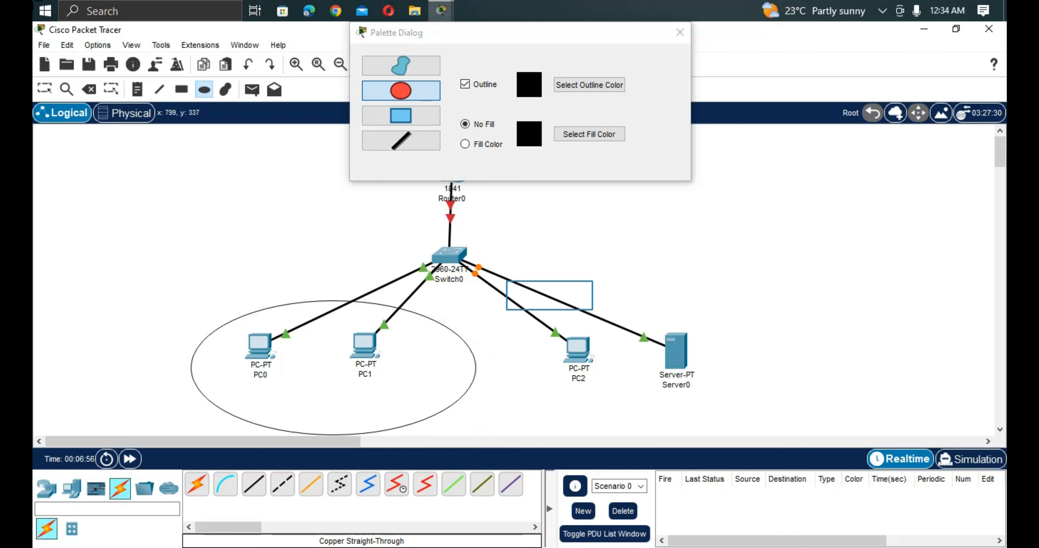
drag(548, 296, 812, 436)
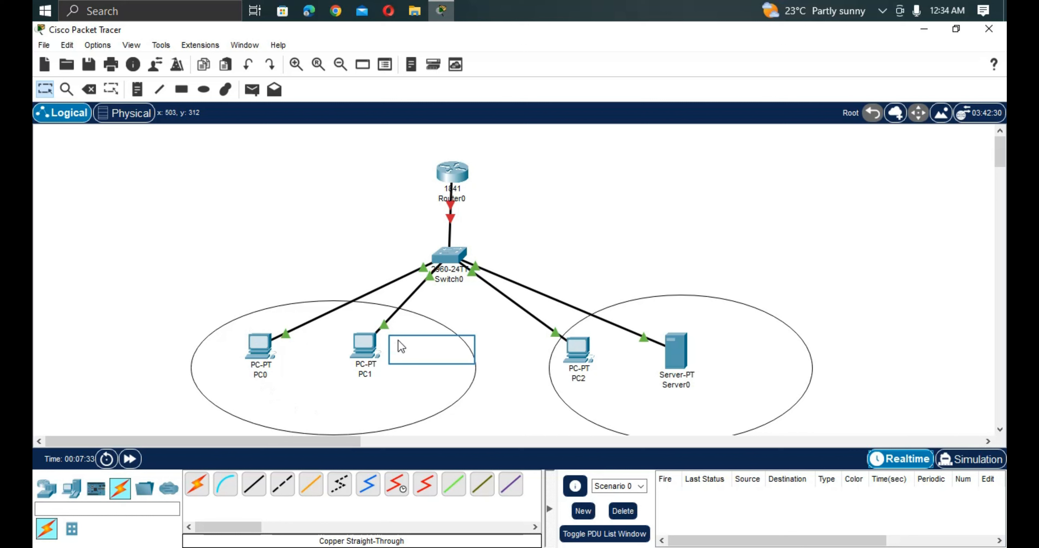
Place a text note beside PC1 in the PC0–PC1 ellipse and write VLAN 10 as its first line.
double_click(432, 349)
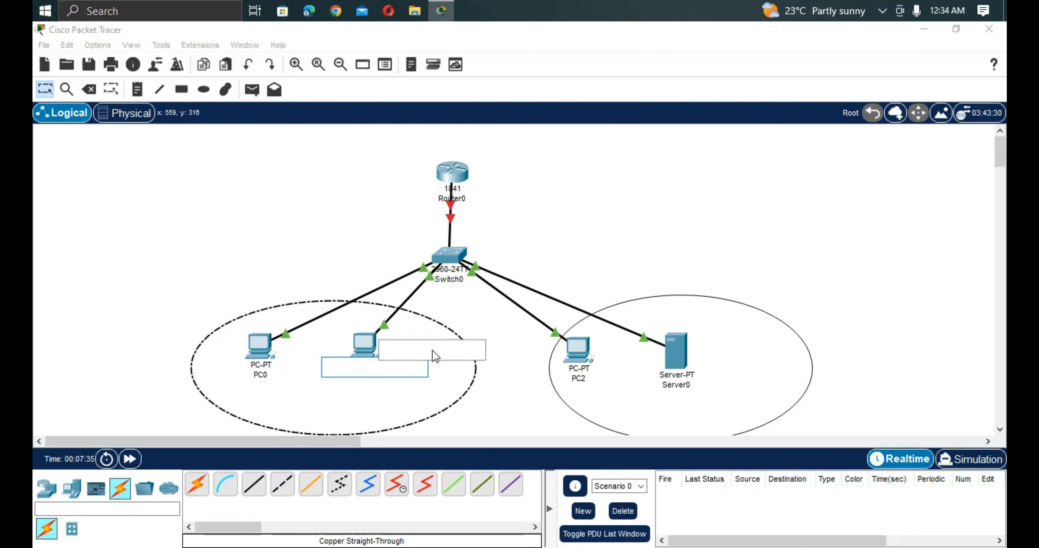
text(Vla)
key(BackSpace)
key(BackSpace)
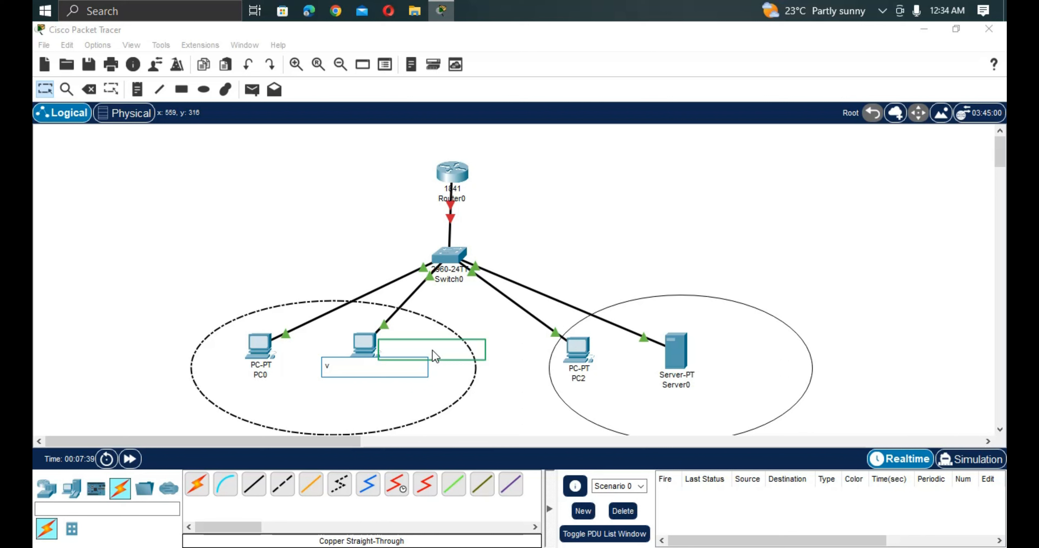
key(BackSpace)
text(VL)
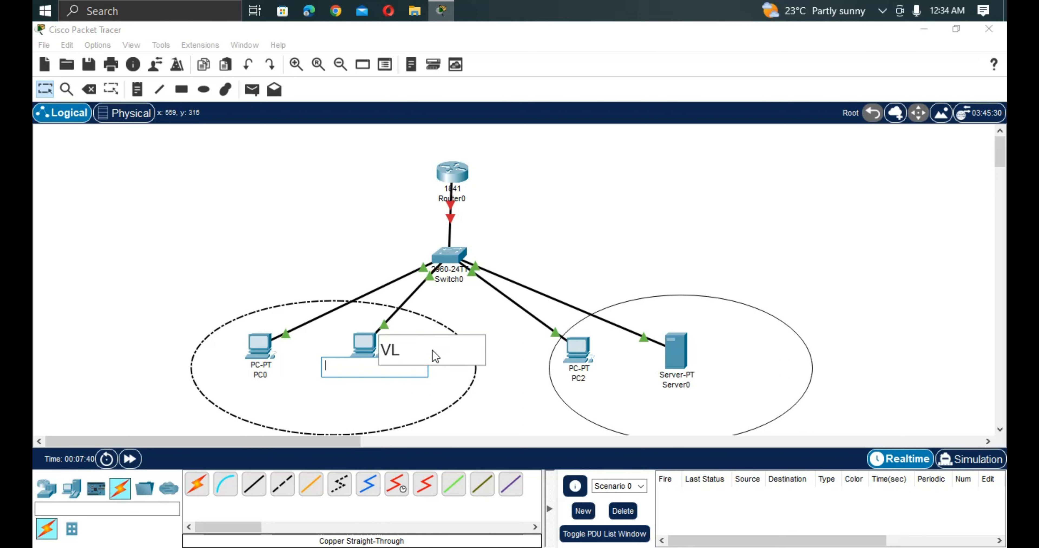
text(AN 10)
Add the network address 192.168.10.0/24 as the second line of the VLAN 10 note.
key(Return)
text(1)
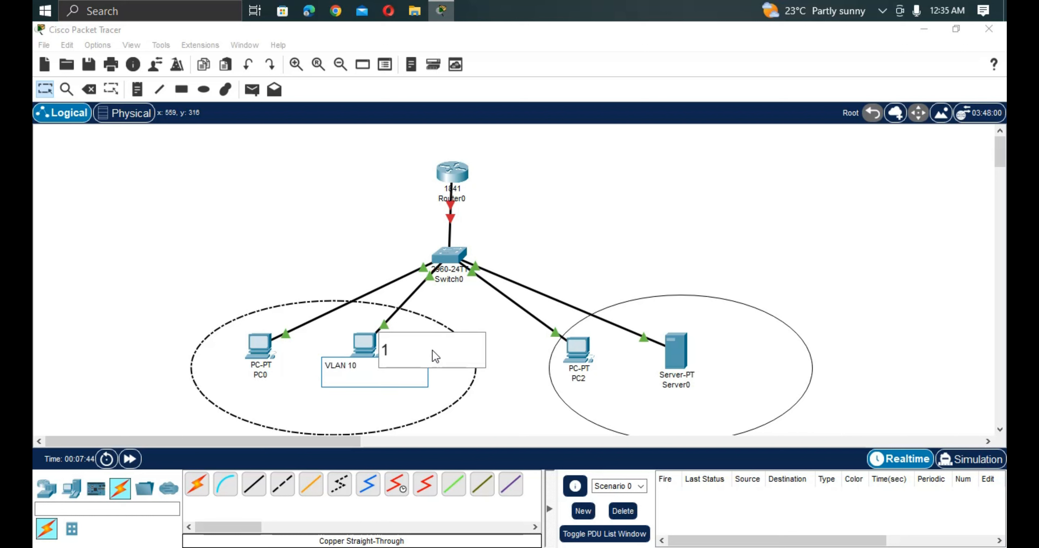
text(9)
text(2.168.10.0/2)
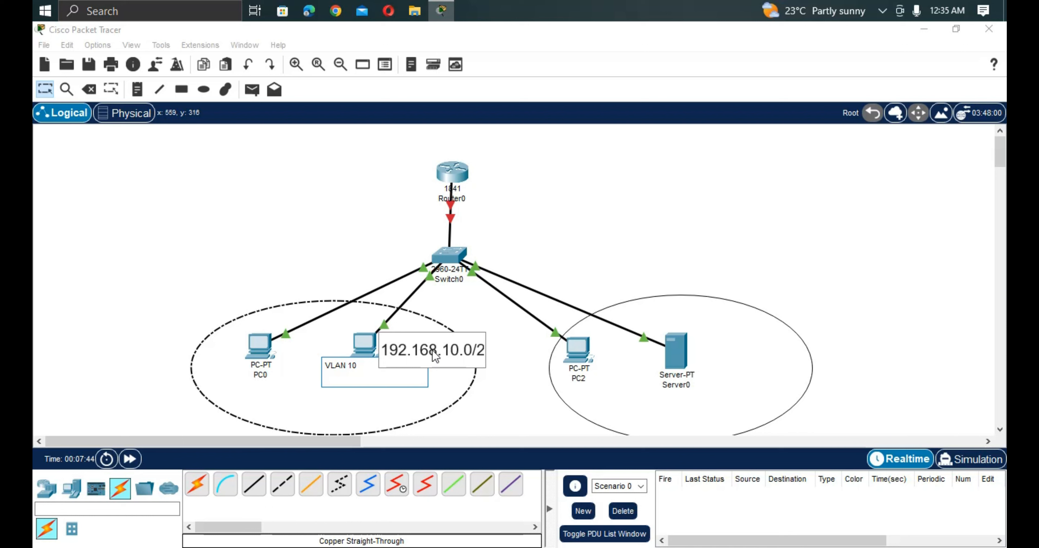
text(4)
Add the gateway line "G: 192.168.10.1" to the VLAN 10 note.
key(Return)
text(G: 192.16)
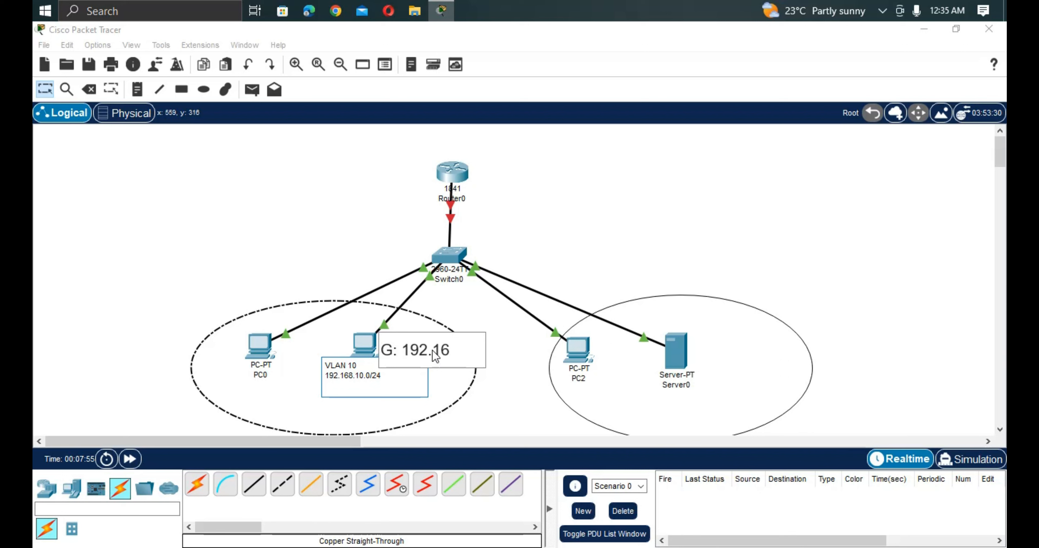
text(8.10.1)
Place a text note by Server0 in the second ellipse with the lines VLAN 20 and 192.168.20.0/24.
click(687, 353)
text(VL)
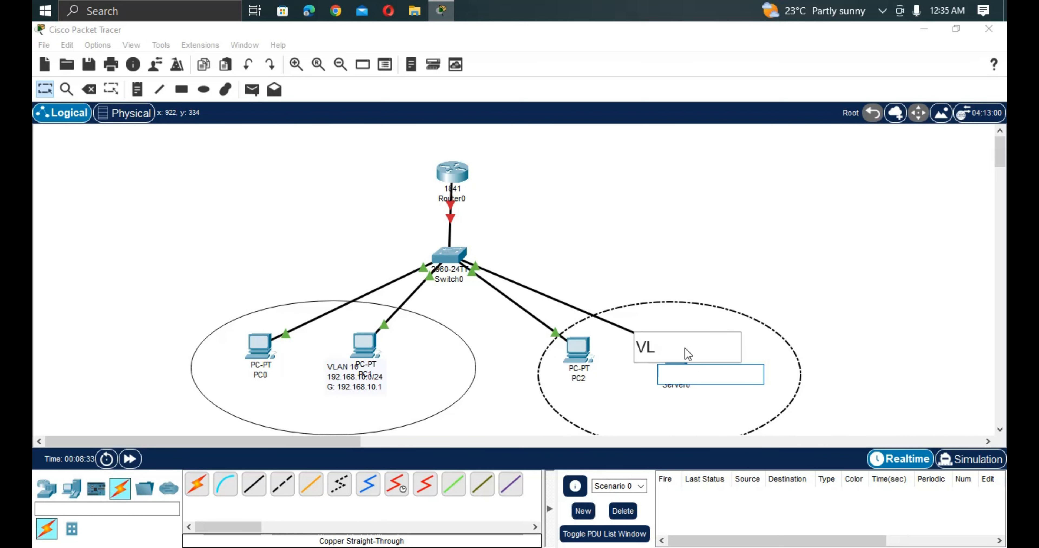
text(AN 20)
click(690, 353)
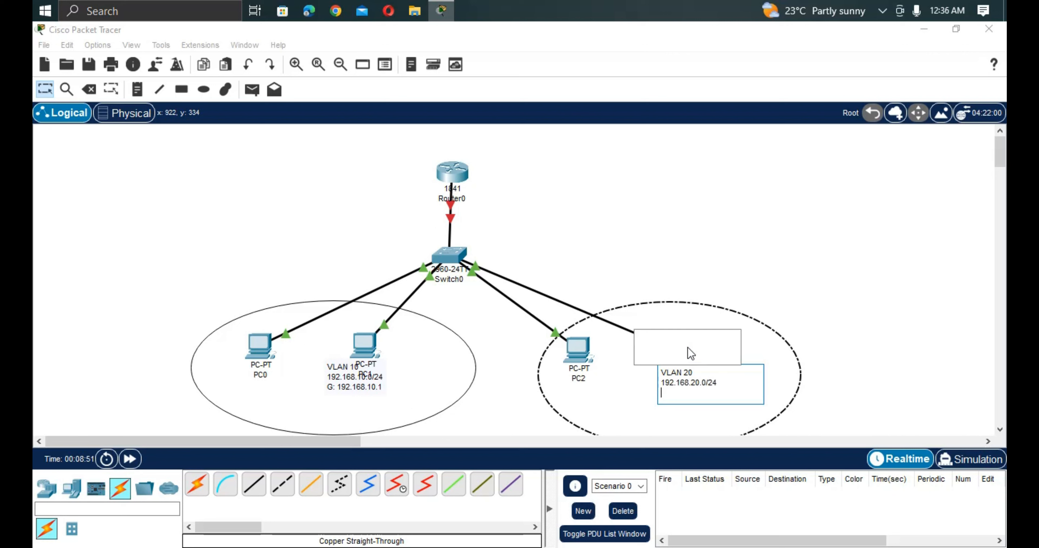
Add the gateway line "G: 192.168.20.1" to the VLAN 20 note.
text(G: 192.)
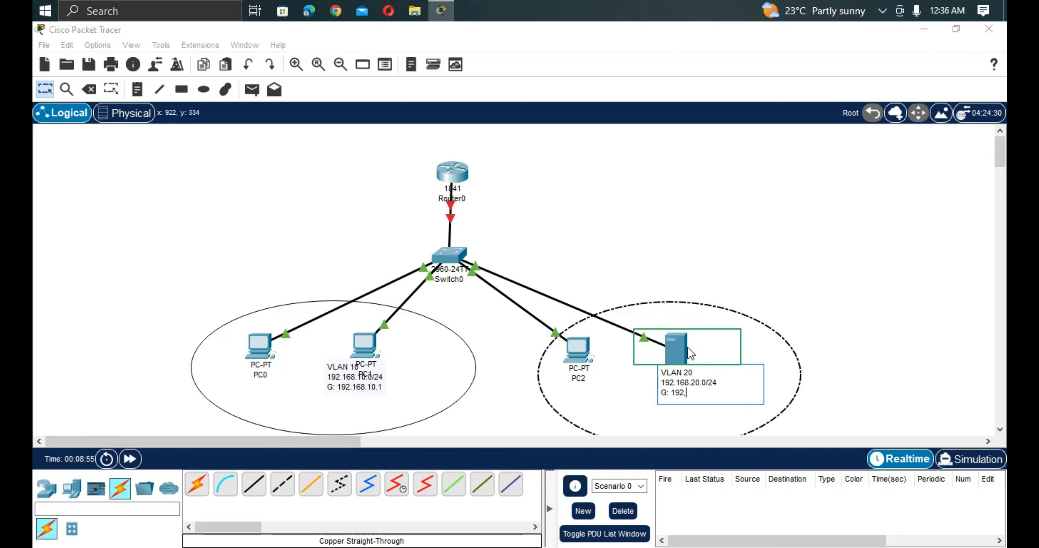
key(BackSpace)
text(.16)
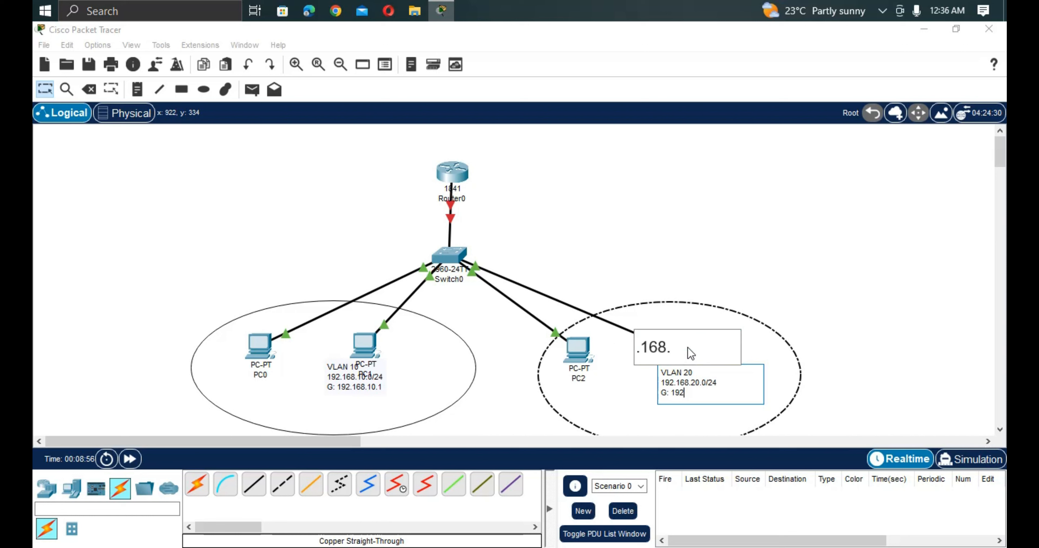
text(8.20.1)
key(Return)
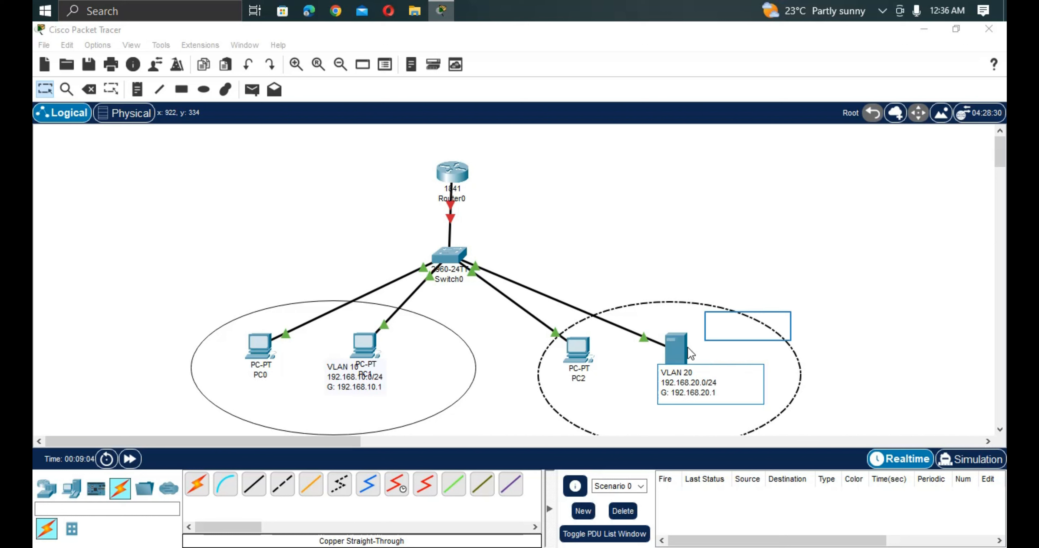
Move Server0 slightly up and to the right, clear of the VLAN 20 note.
click(748, 327)
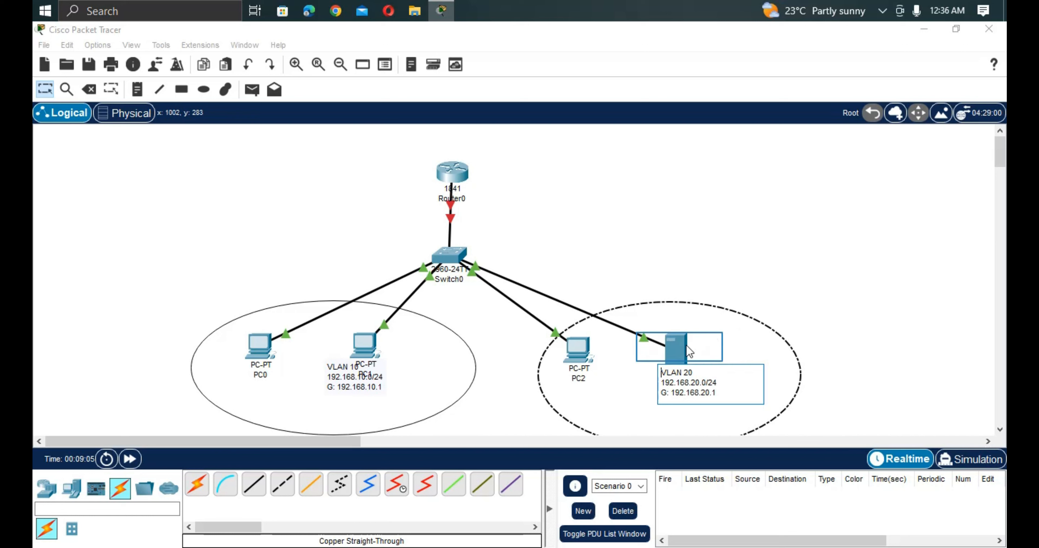
drag(685, 353, 716, 337)
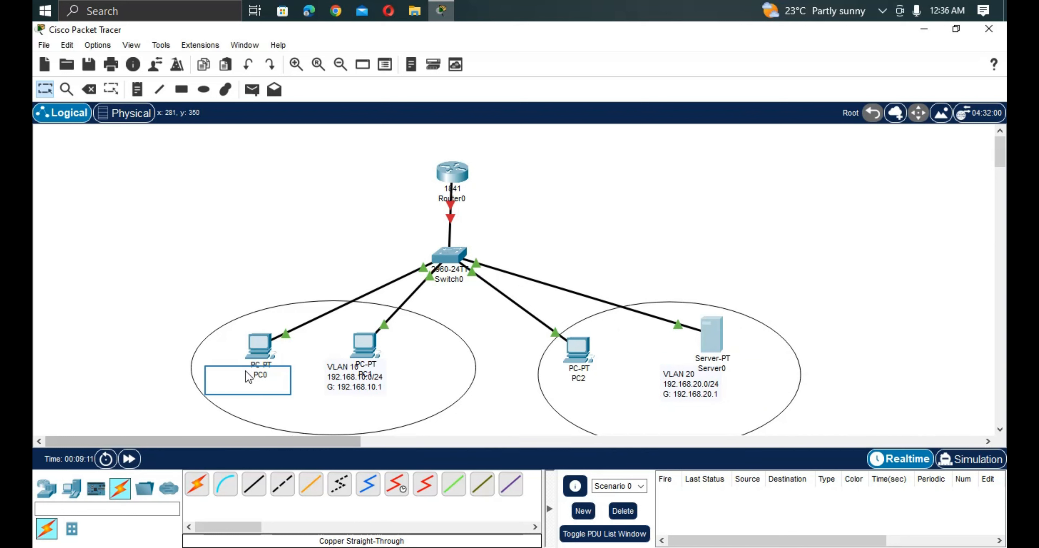
click(251, 387)
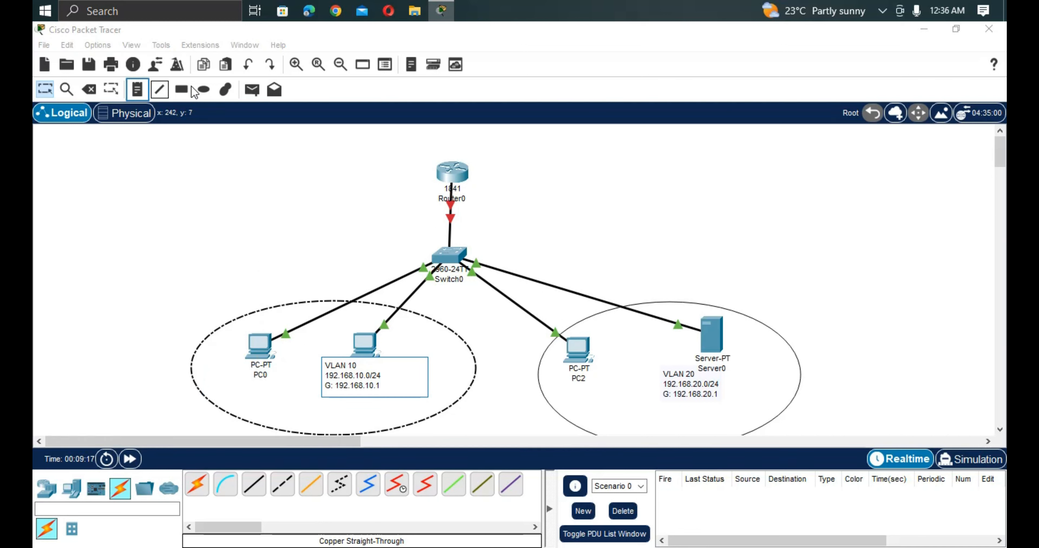
Add host address notes in the VLAN 10 ellipse: .10 beside PC0 and .11 beside PC1.
click(143, 94)
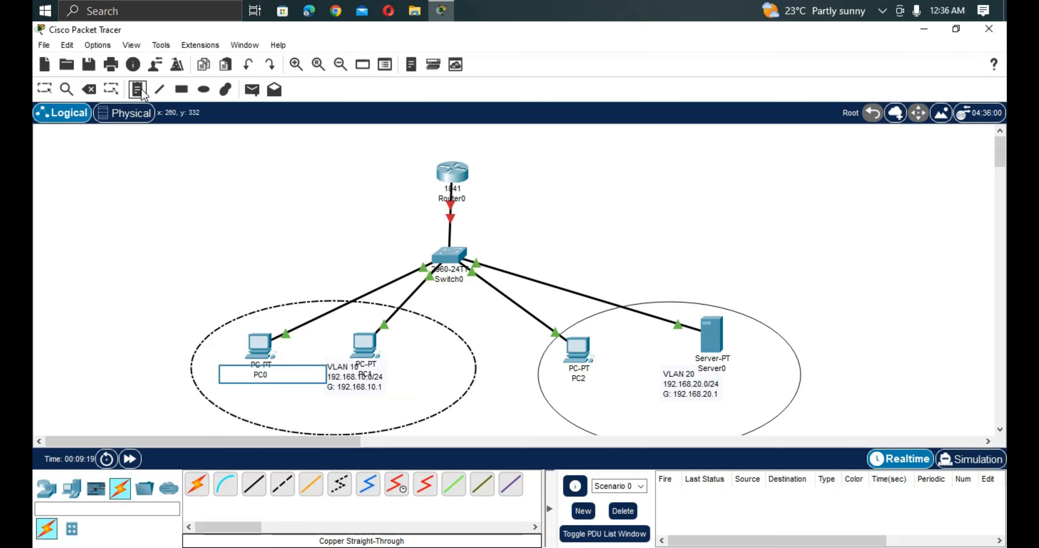
click(224, 368)
text(.)
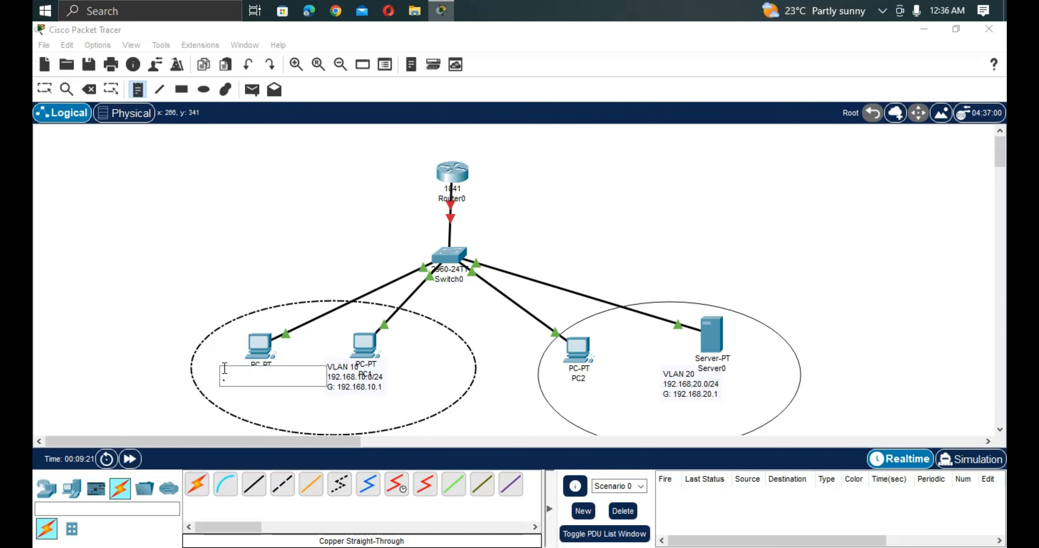
text(10)
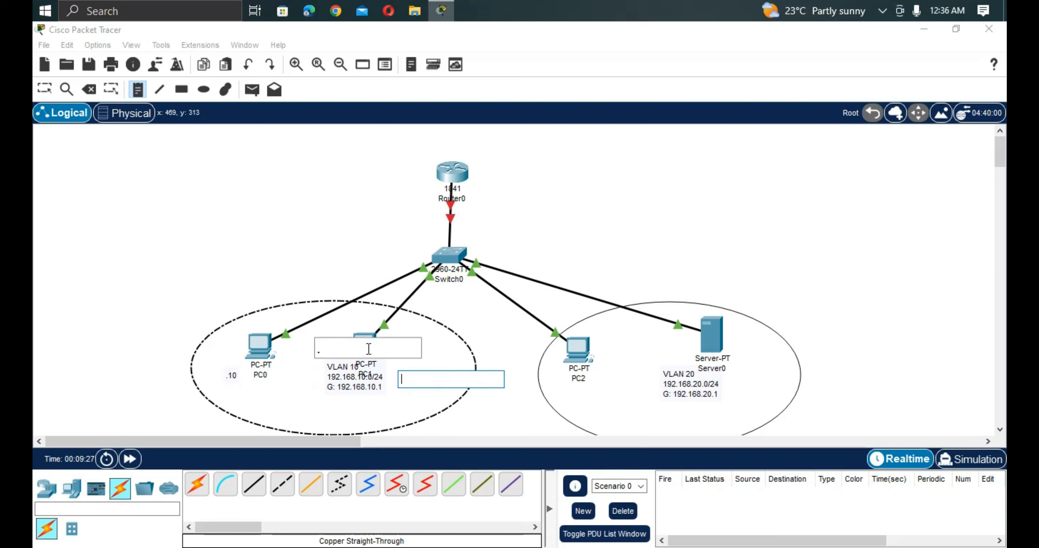
text(.11)
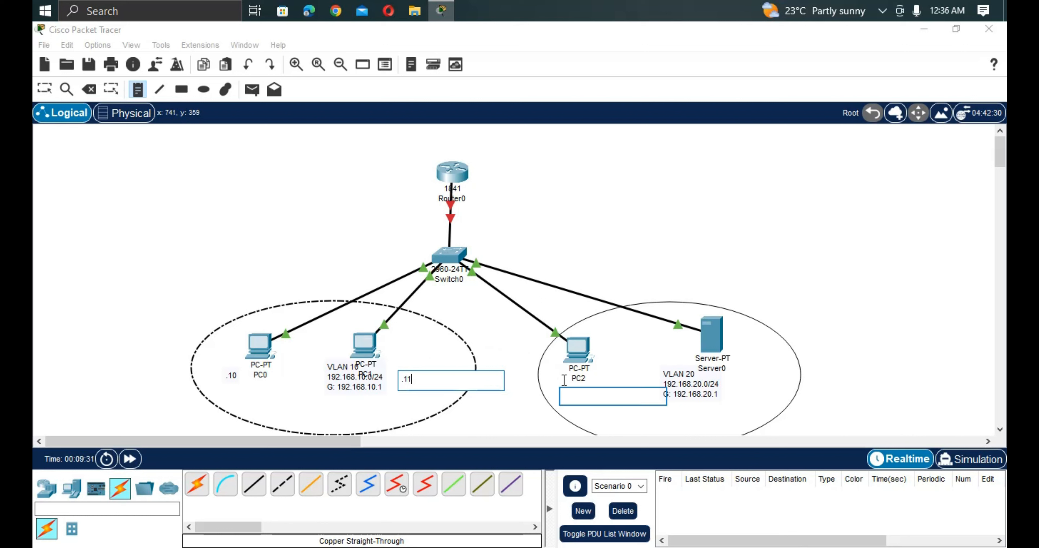
Add host address notes in the VLAN 20 ellipse: .10 below PC2 and .11 by Server0.
click(565, 390)
text(.10)
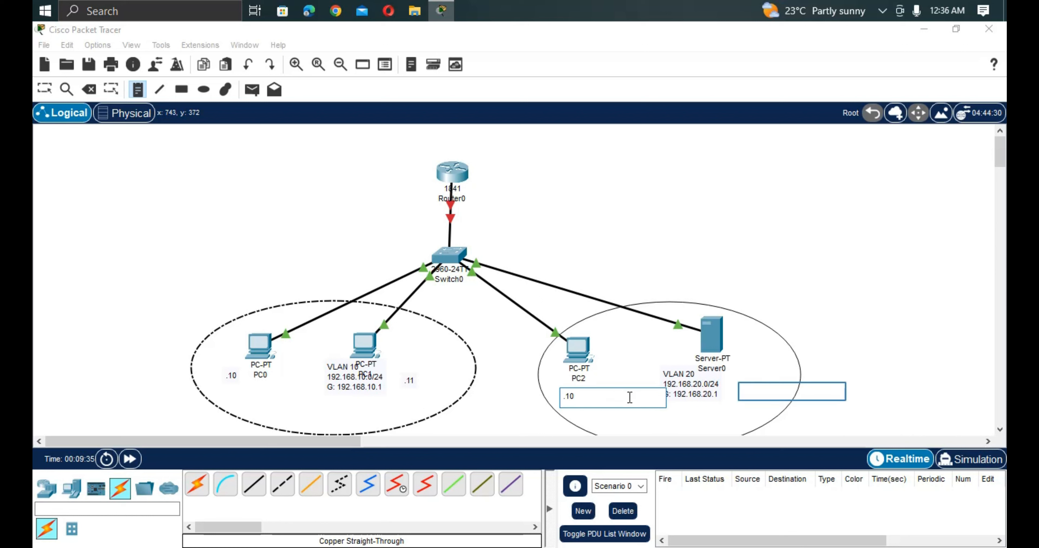
click(744, 386)
text(.)
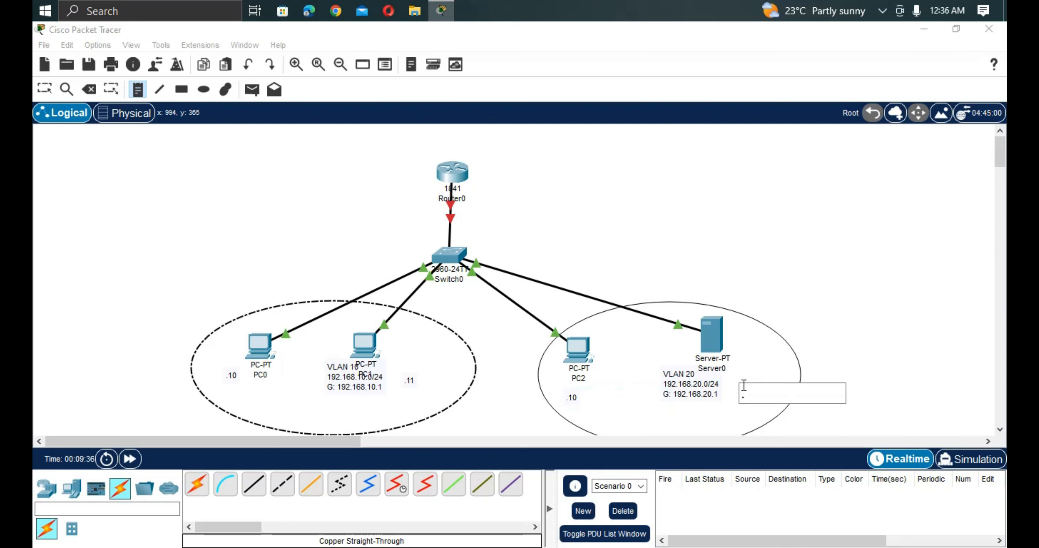
text(11)
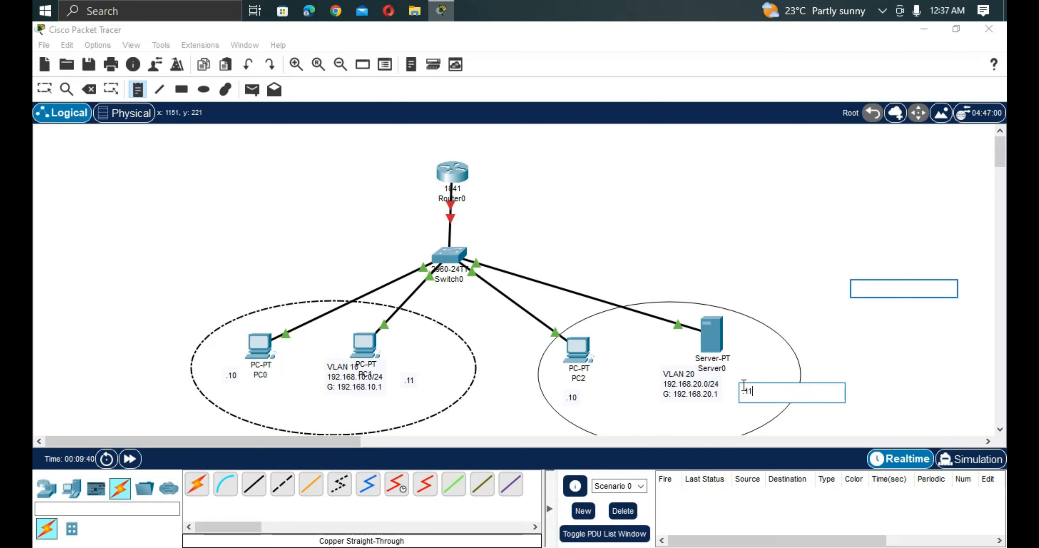
click(855, 285)
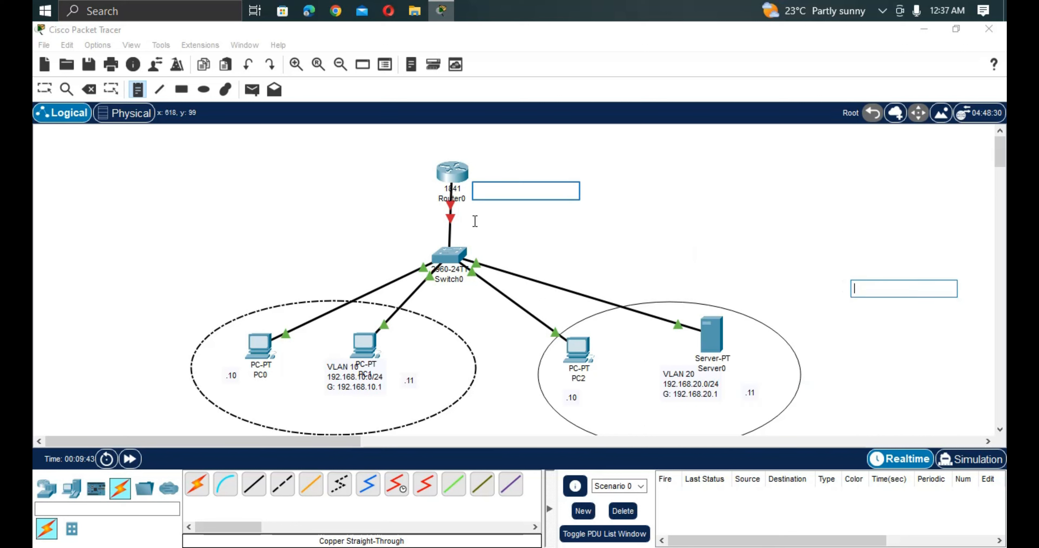
Place a text note beside Router0 with the first line "fa0/0.10 192.168.10.1".
click(477, 188)
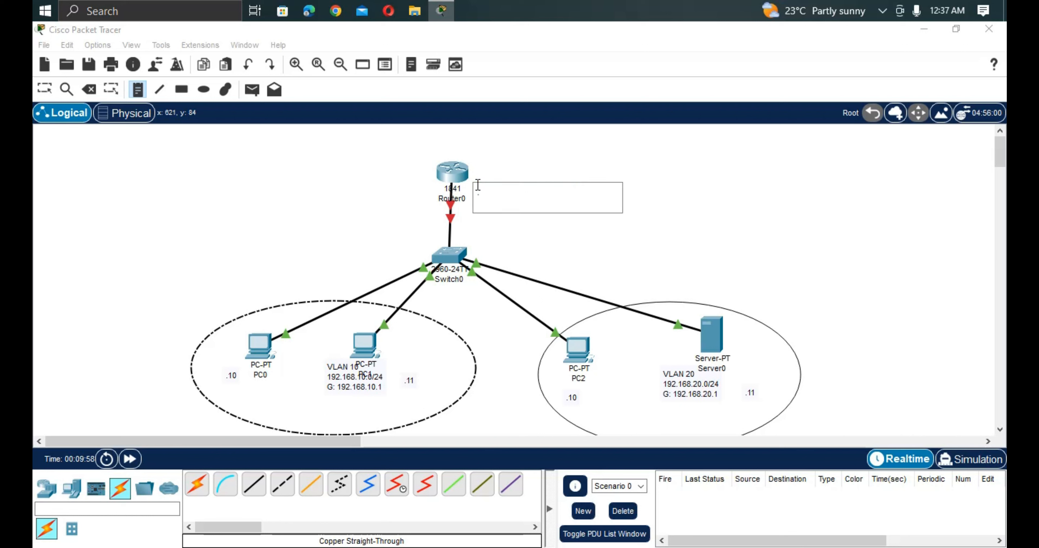
text(fa0/0.10 192)
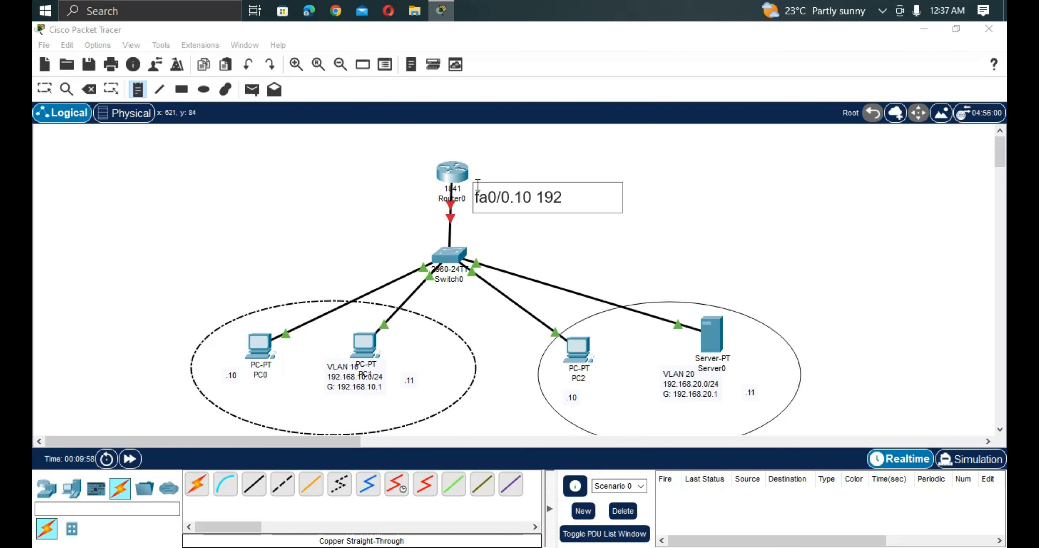
text(.168.10.)
key(ctrl+a)
key(BackSpace)
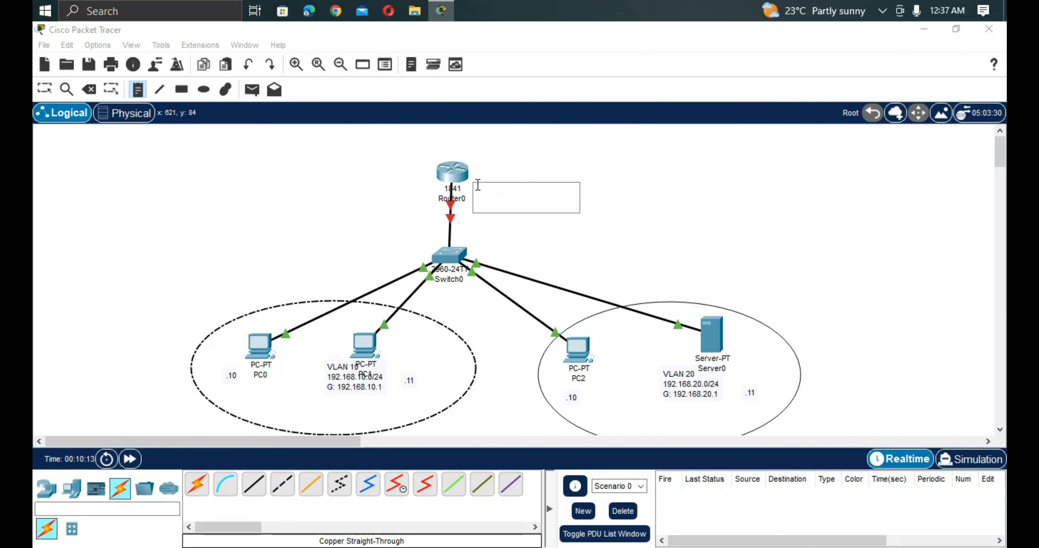
Start the second line of the Router0 note with the subinterface name fa0/0.20.
text(fast)
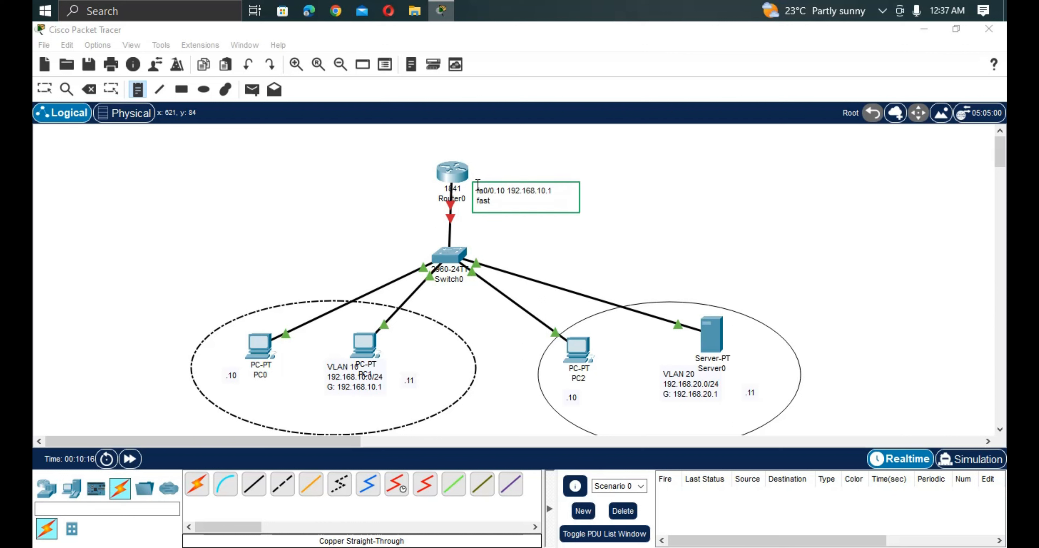
key(BackSpace)
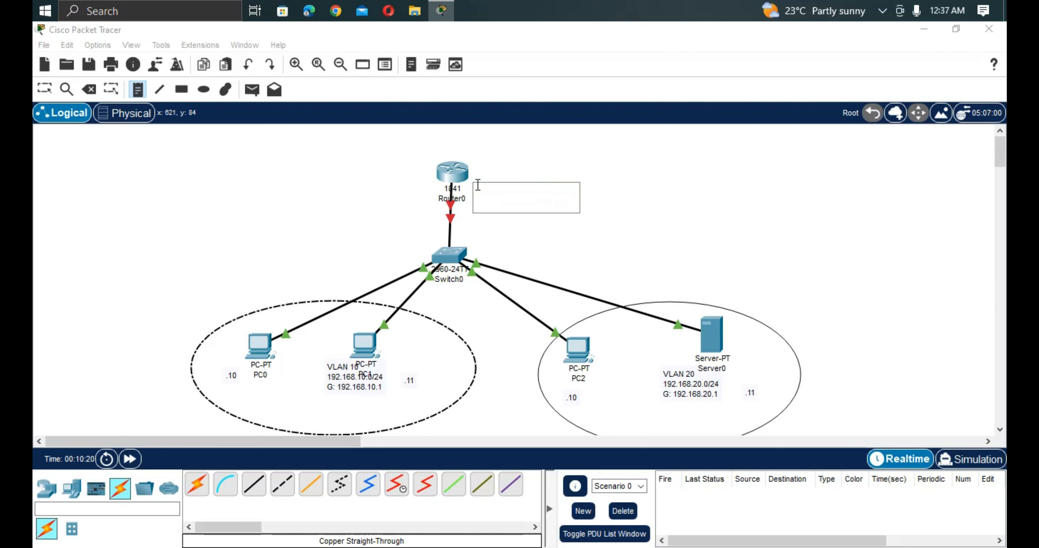
text(0/0/20)
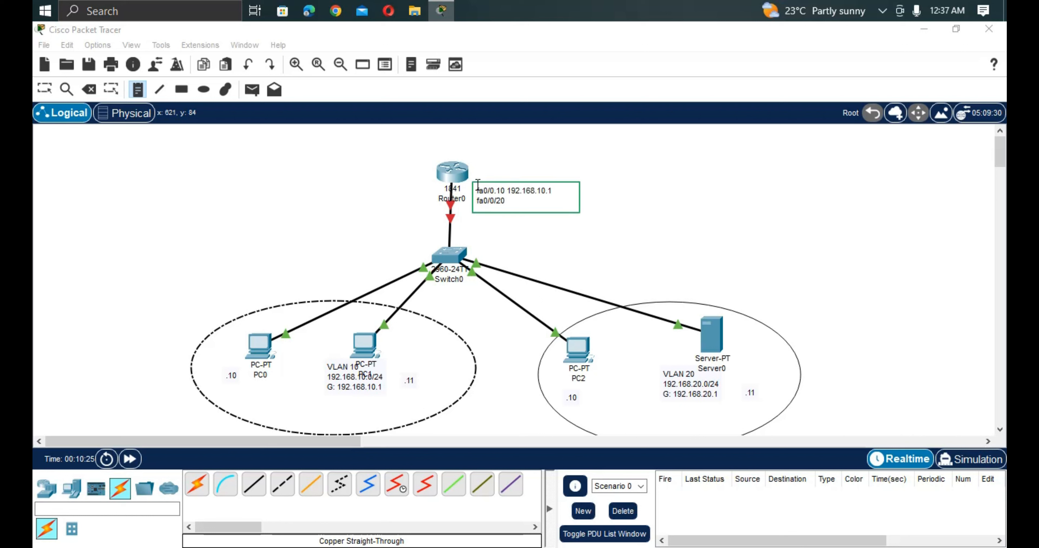
key(BackSpace)
key(BackSpace)
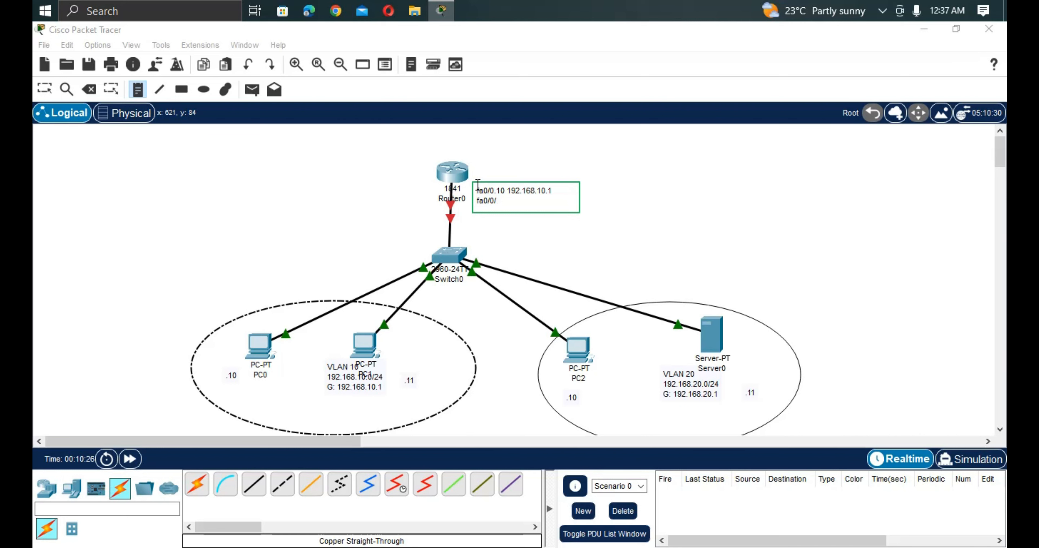
key(BackSpace)
text(.)
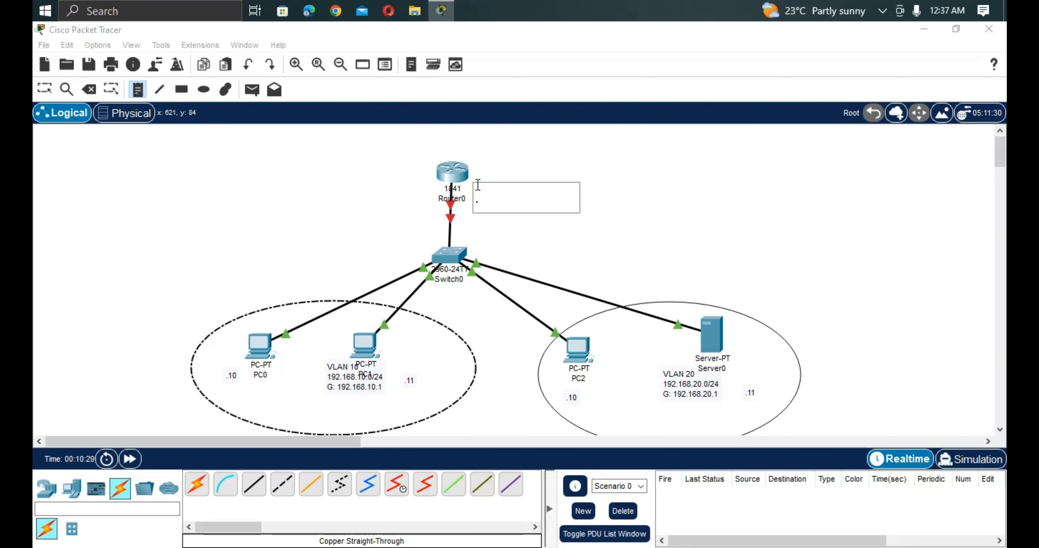
text(20 19)
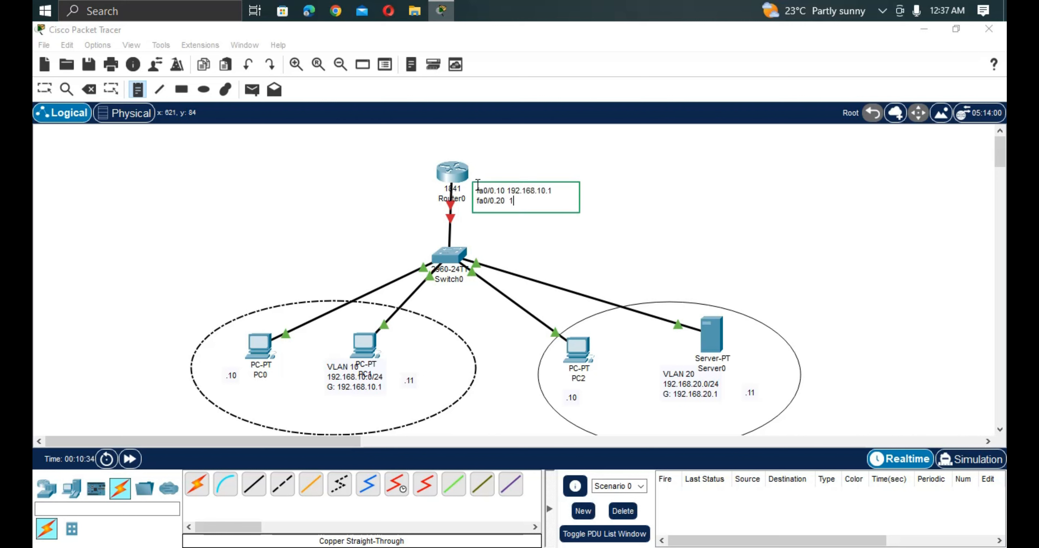
text(92)
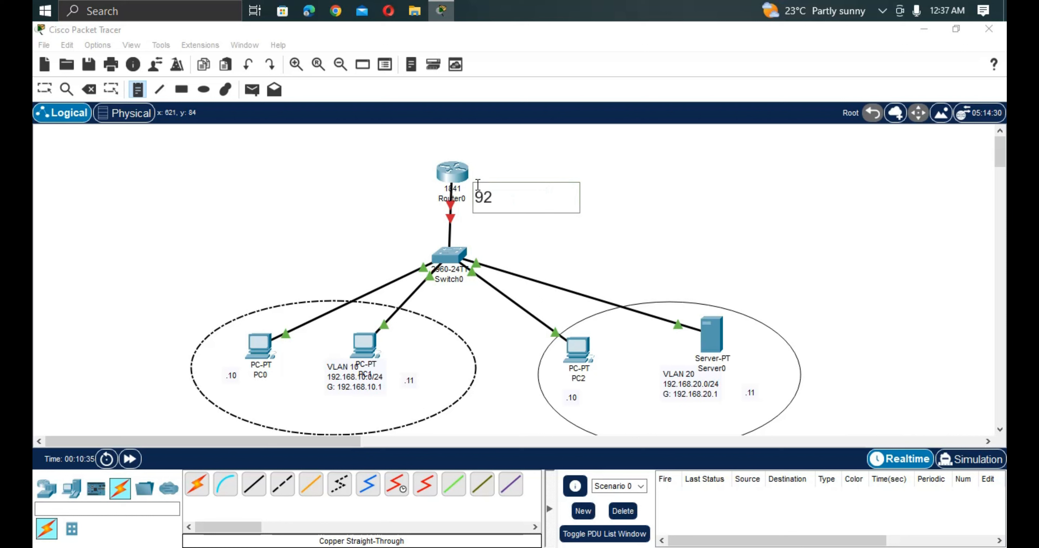
text(.168.29)
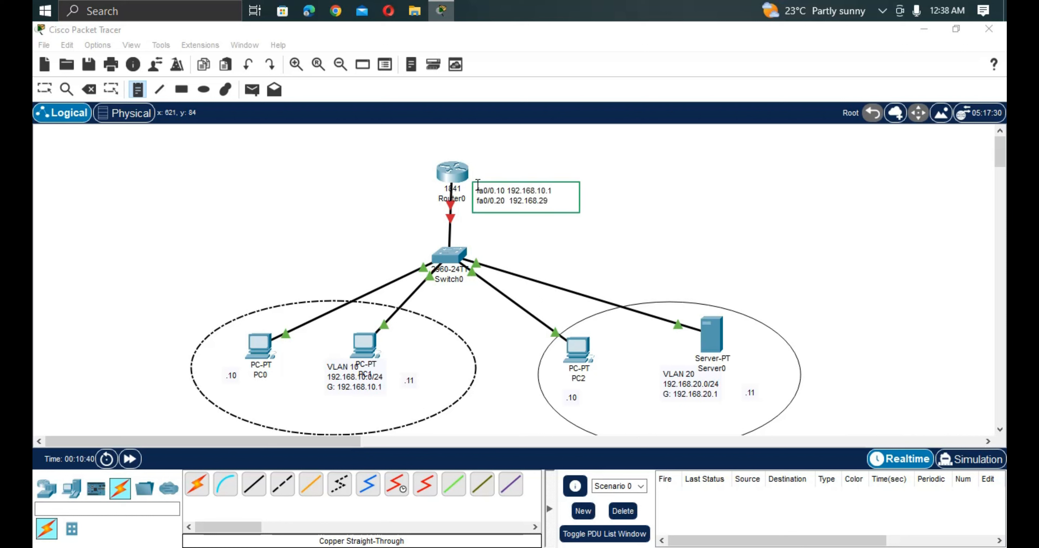
Complete the fa0/0.20 line of the Router0 note with address 192.168.20.1, and switch to Simulation mode.
key(BackSpace)
text(0.1)
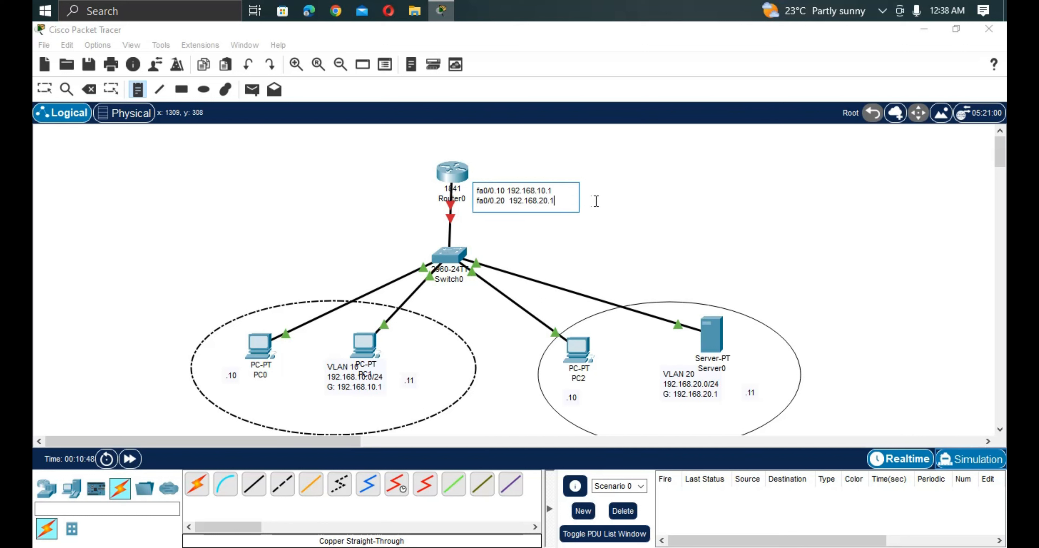
click(988, 467)
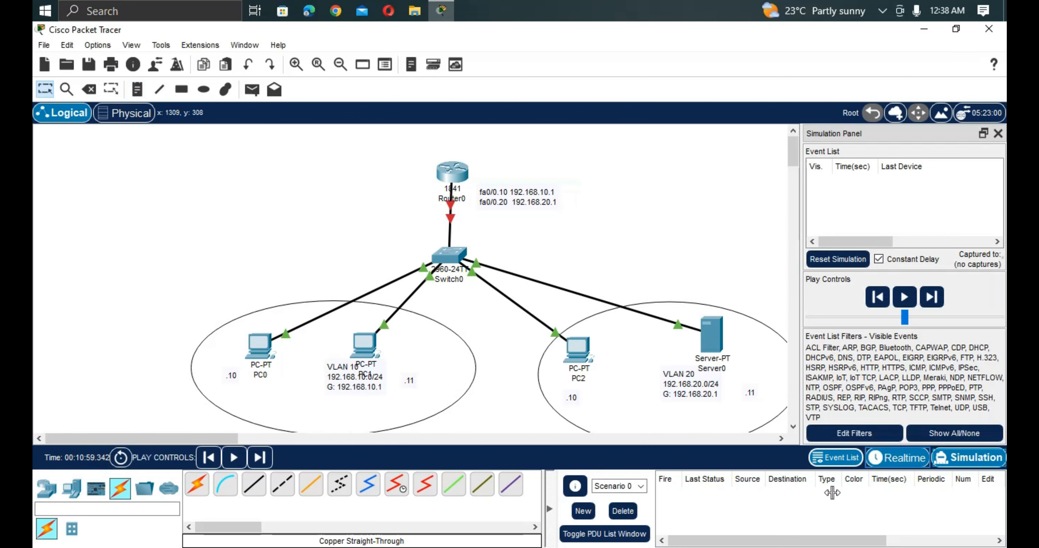
Return to Realtime mode and move Router0 slightly so it sits directly above Switch0.
click(924, 459)
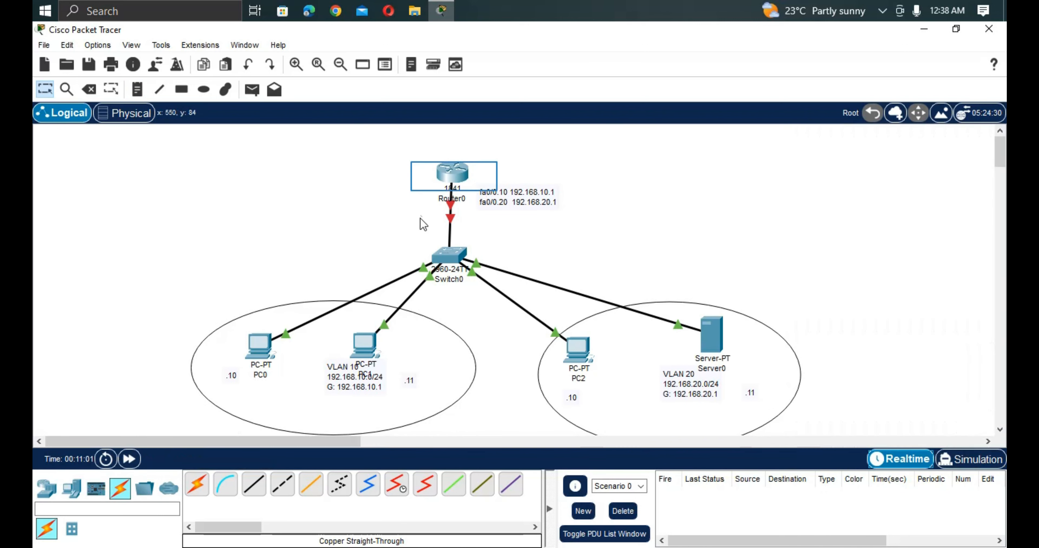
drag(456, 184, 448, 177)
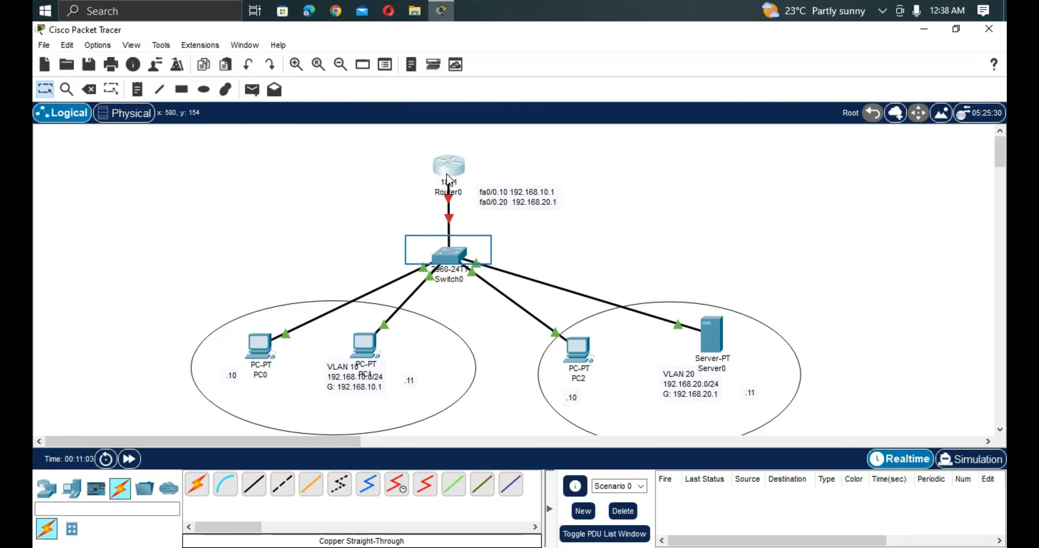
Open the command line of Switch0 and enter privileged mode, then global configuration mode with config t.
click(449, 252)
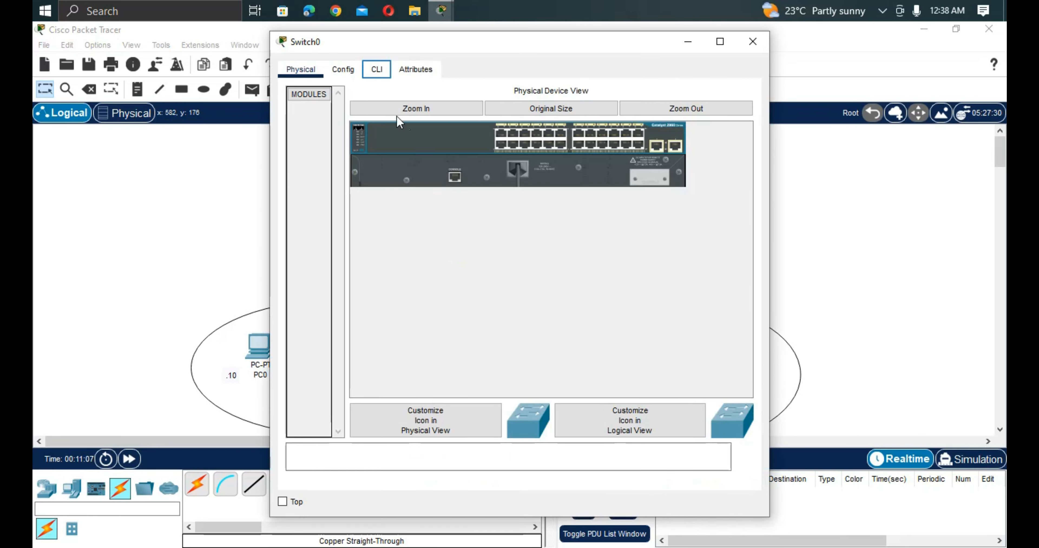
click(376, 71)
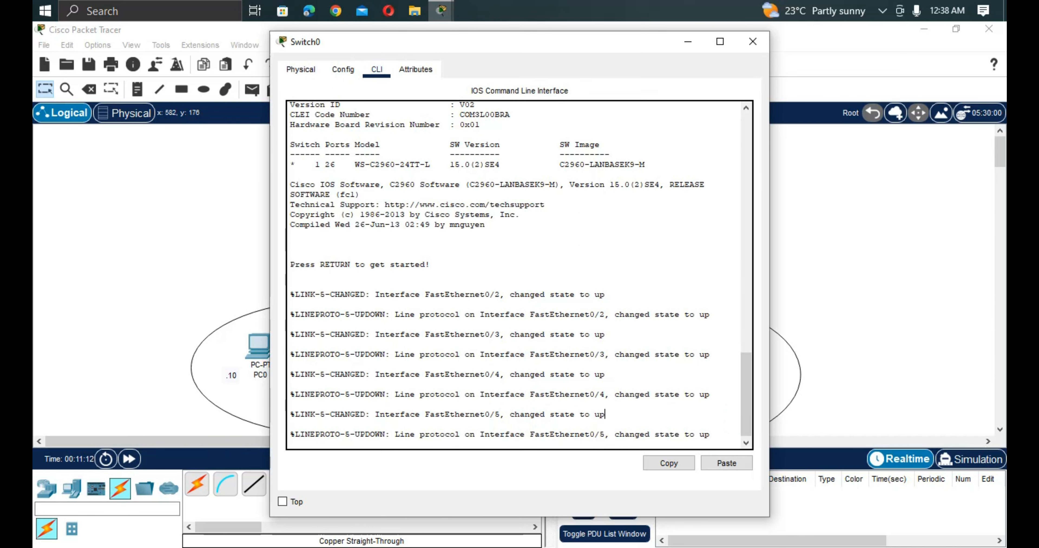
key(Return)
key(Return)
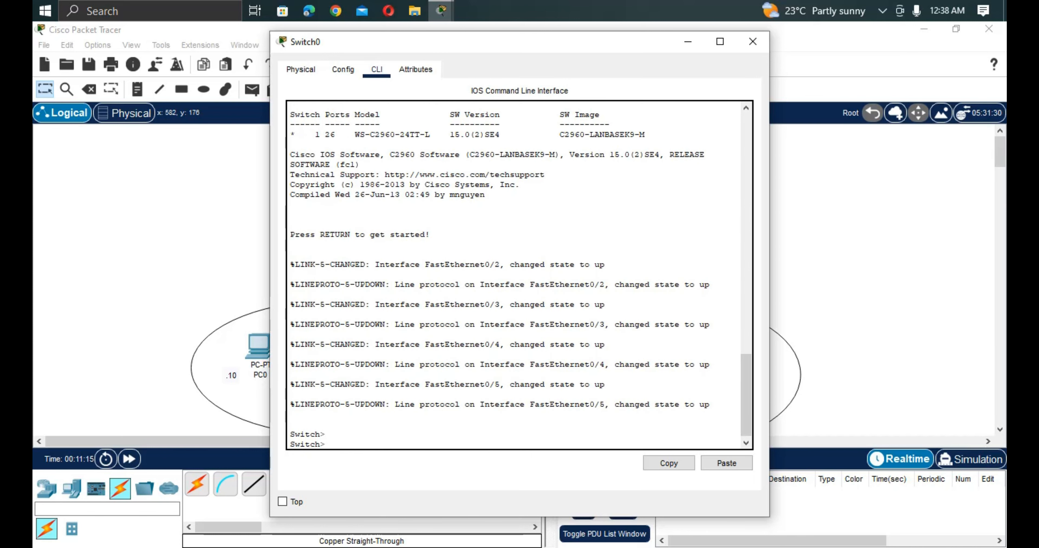
text(ena)
key(Tab)
key(Return)
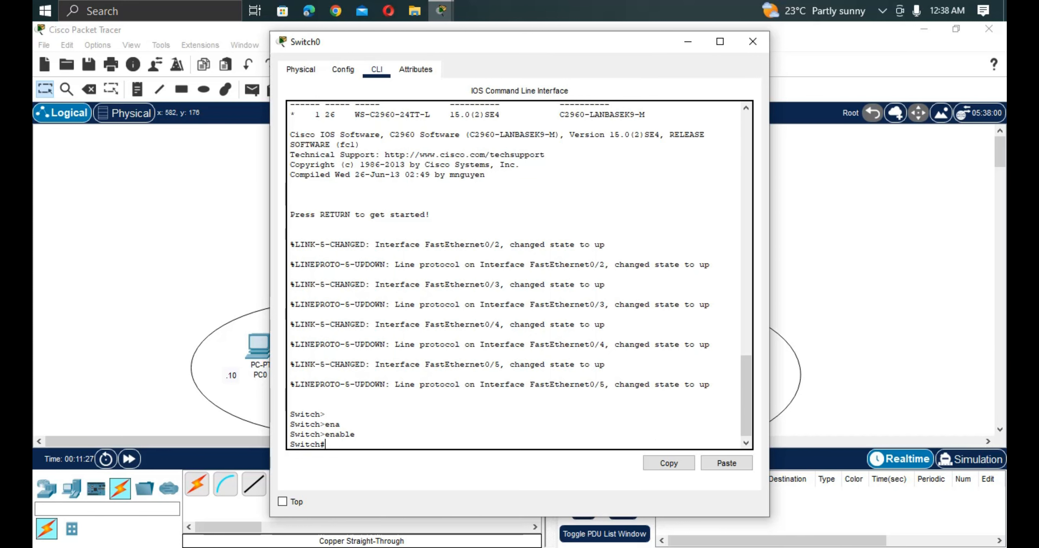
text(config t)
key(Return)
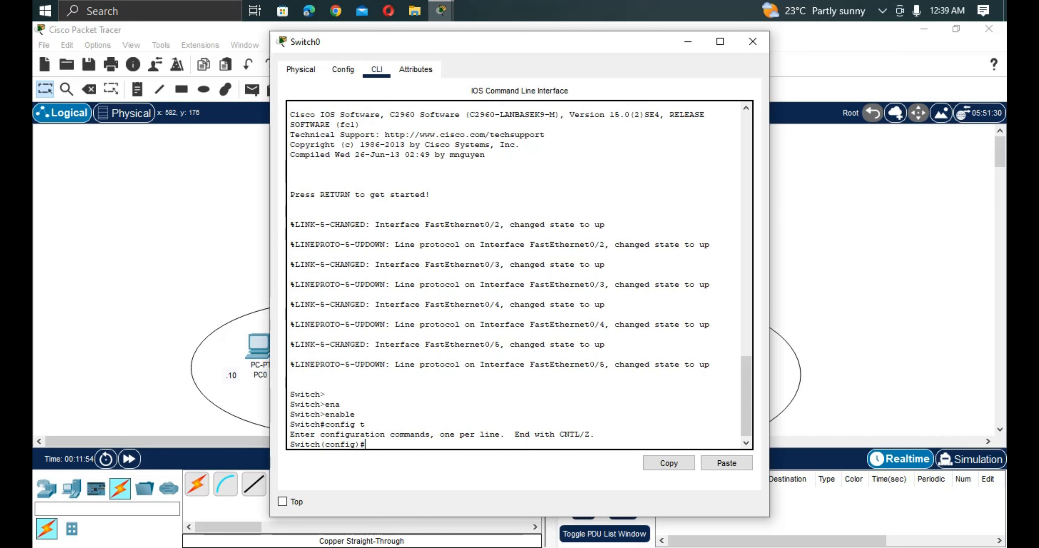
Set the switch's hostname to SW-1.
text(hos)
key(Tab)
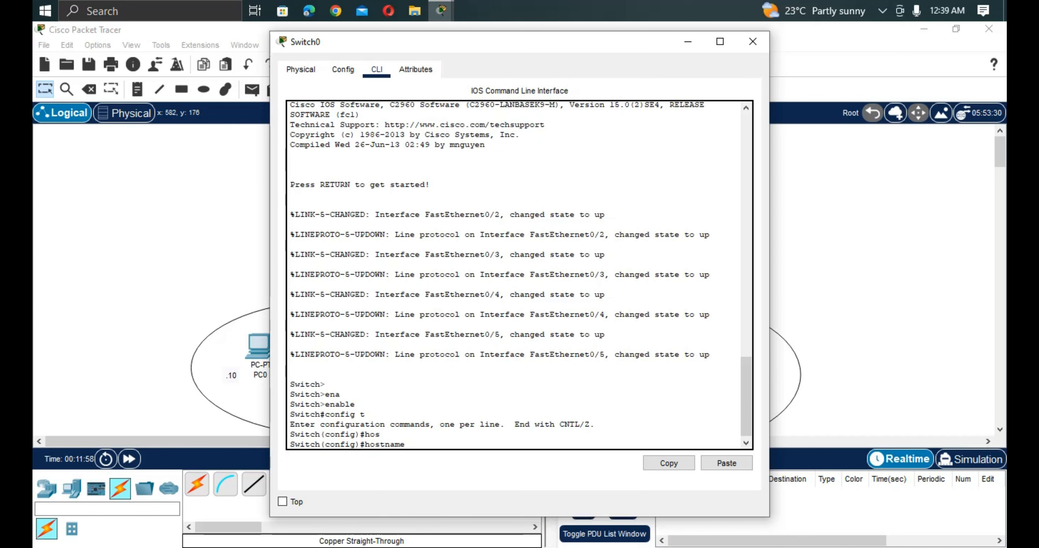
text(SW-1)
key(Return)
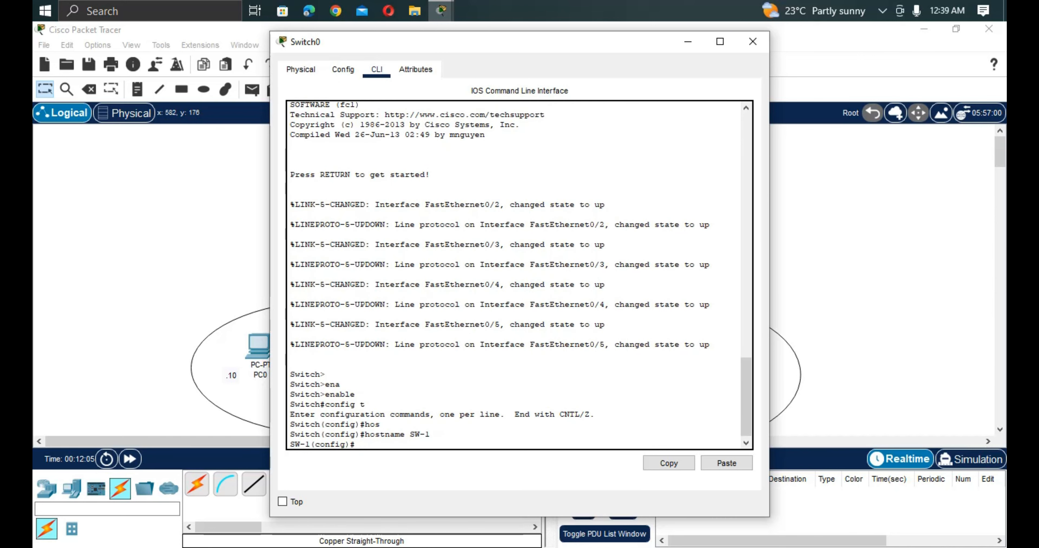
drag(432, 435, 355, 444)
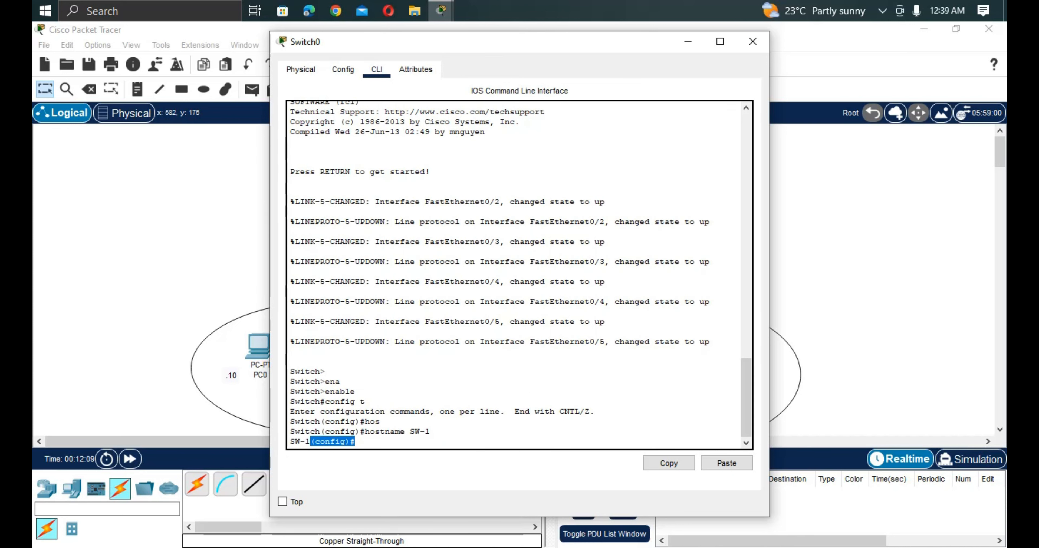
scroll(500, 379, up, 10)
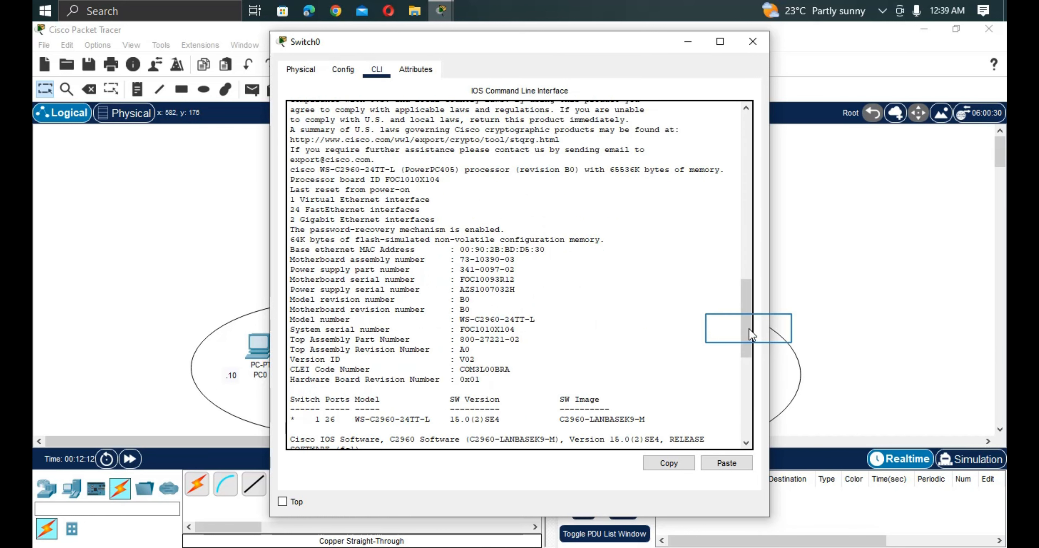
drag(749, 328, 745, 407)
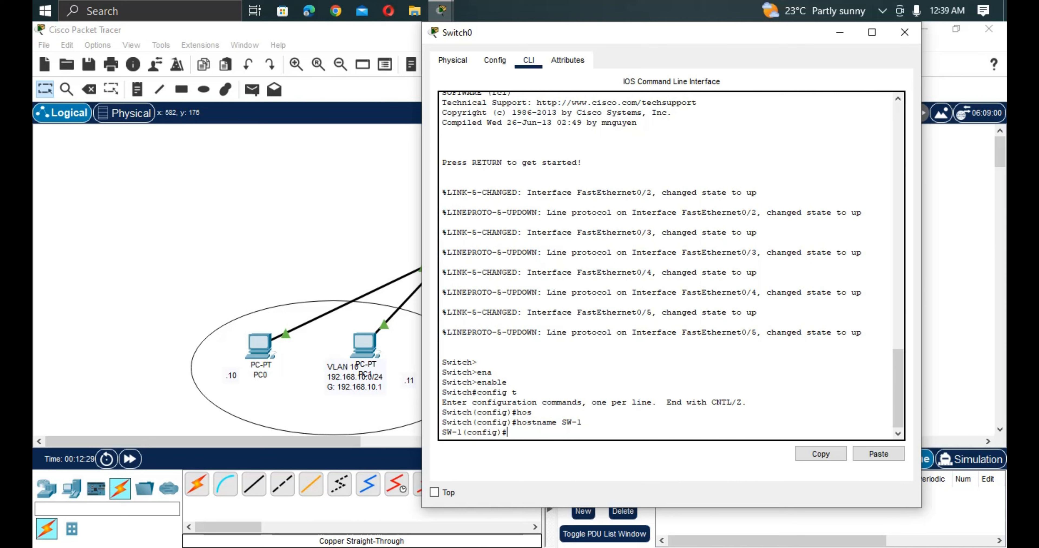
key(Return)
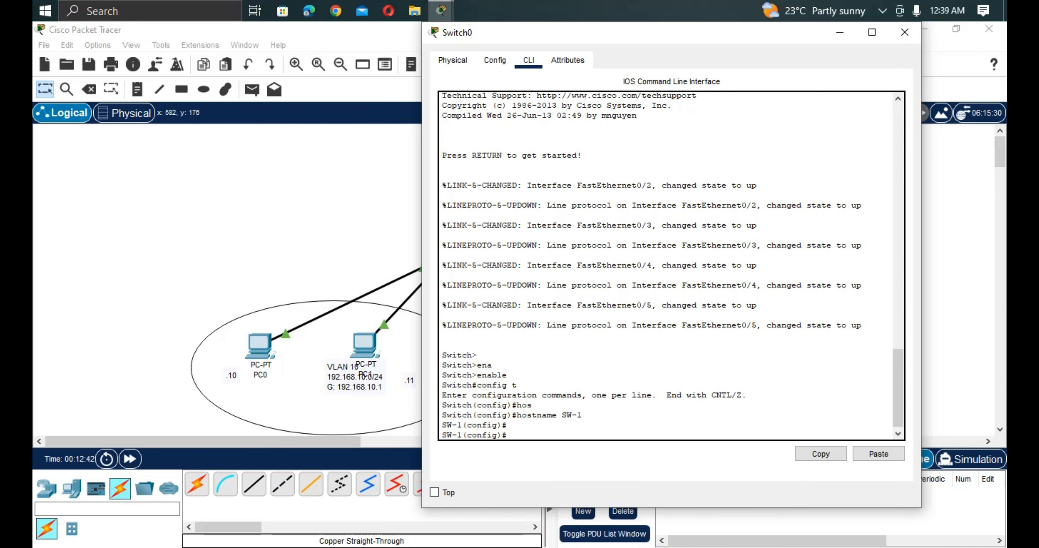
Set the enable password for privileged access on SW-1.
text(em)
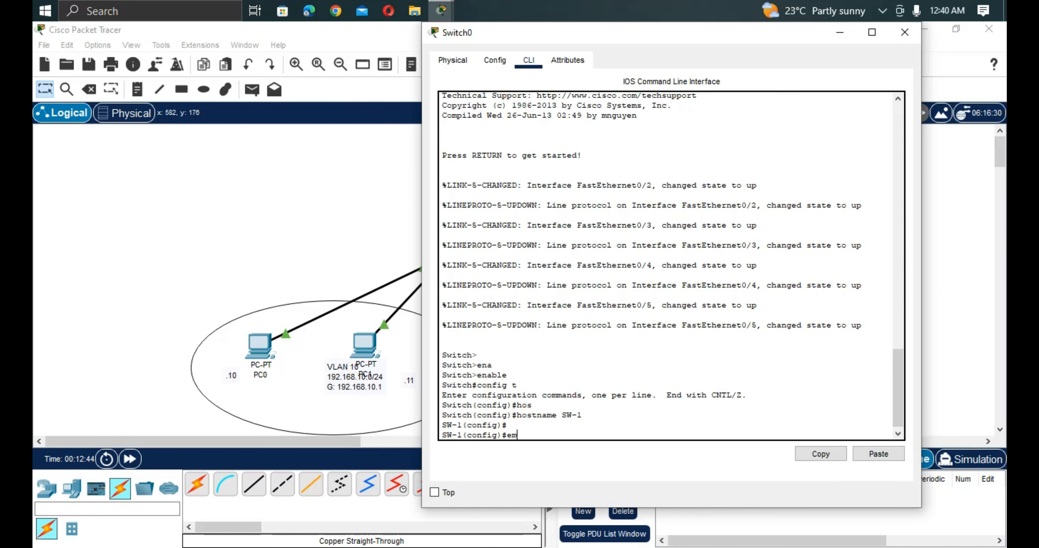
key(BackSpace)
text(na)
key(Tab)
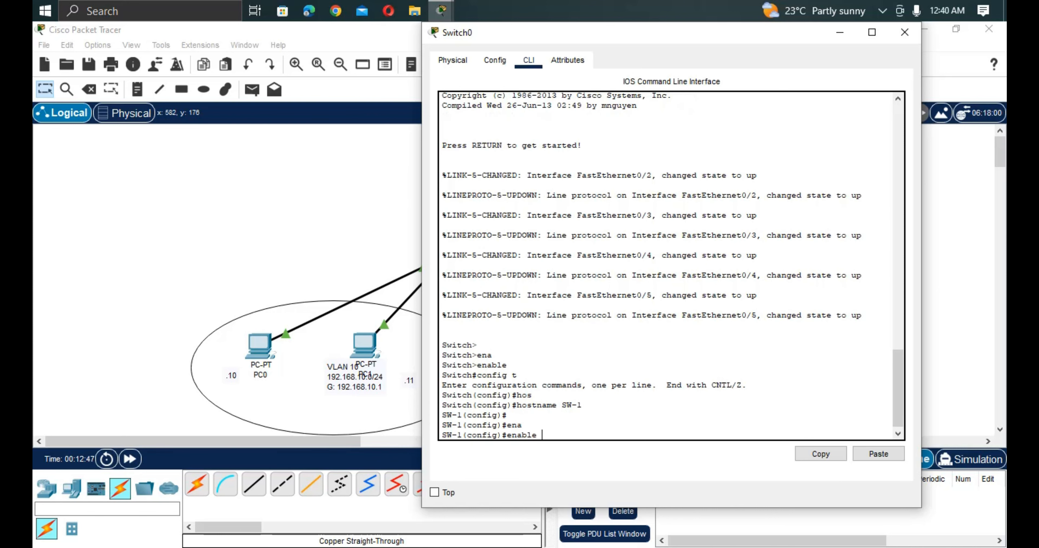
text(pa)
key(Tab)
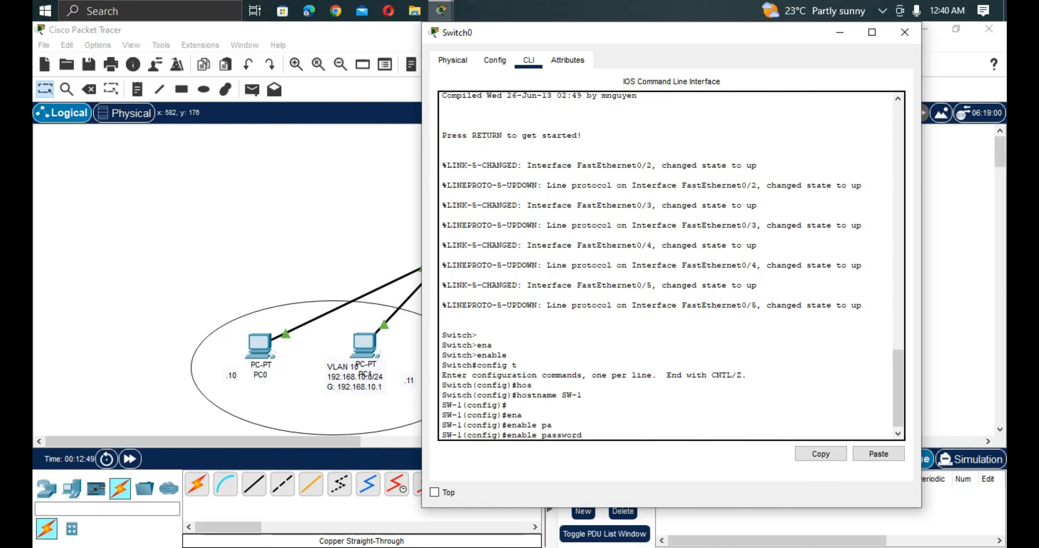
text(cisco)
key(Return)
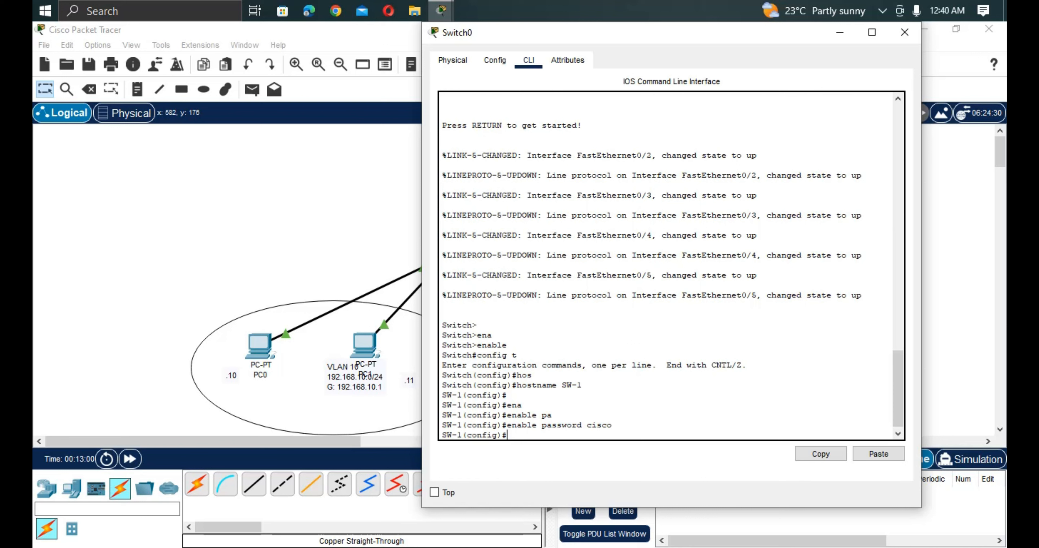
Enter configuration of line console 0 on SW-1 and set the console password.
text(li)
key(Tab)
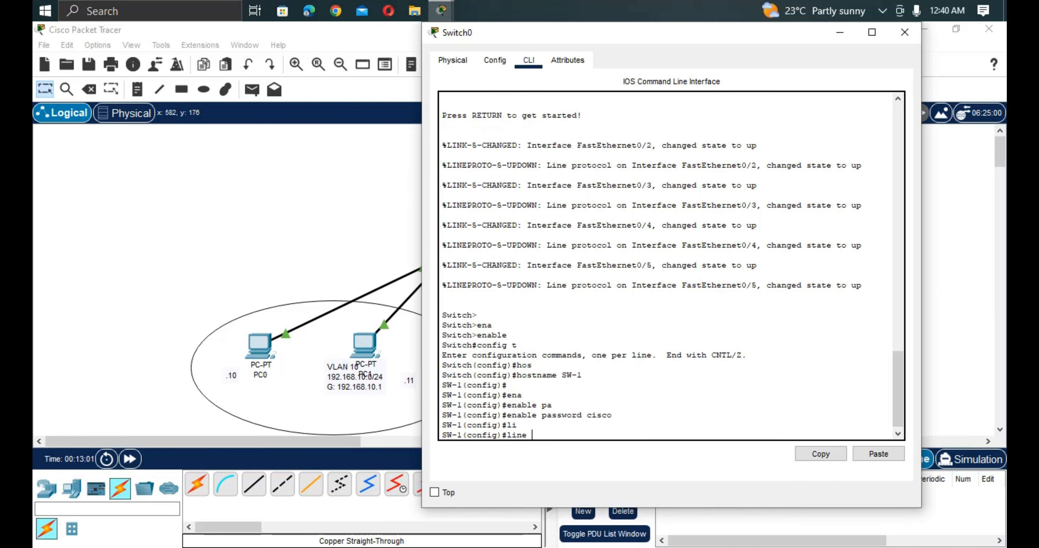
text(co)
key(Tab)
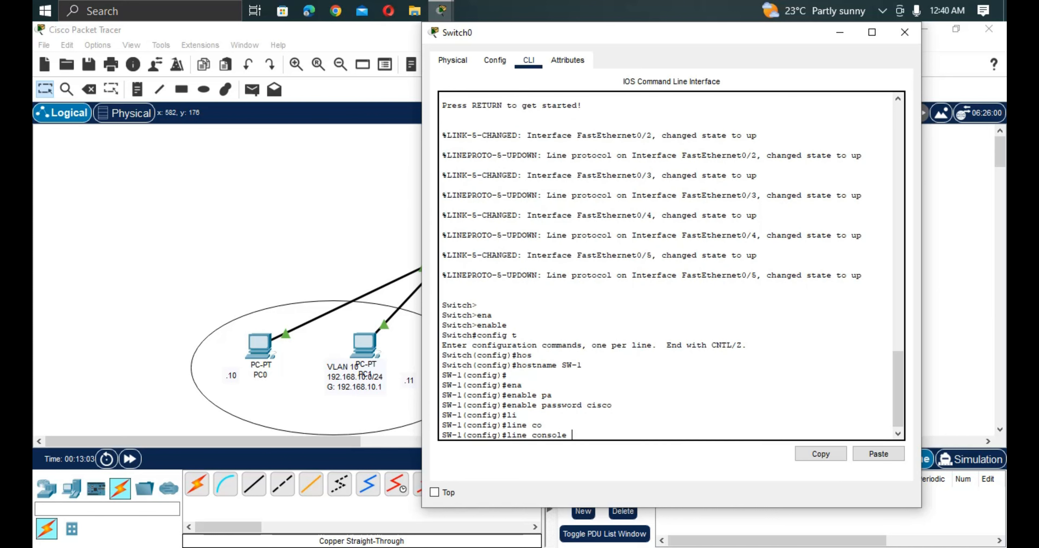
text(0)
key(Return)
text(pa)
key(Tab)
text(ss)
key(Tab)
text(cisco)
key(Return)
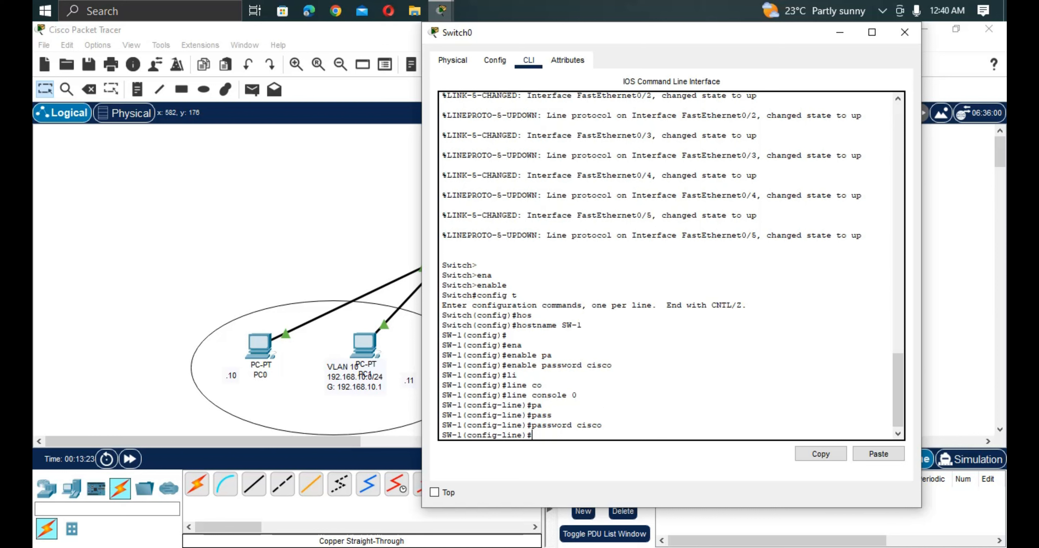
Require login on console line 0 of SW-1.
text(llogim)
key(BackSpace)
key(BackSpace)
key(BackSpace)
key(BackSpace)
key(BackSpace)
key(BackSpace)
text(login)
key(Return)
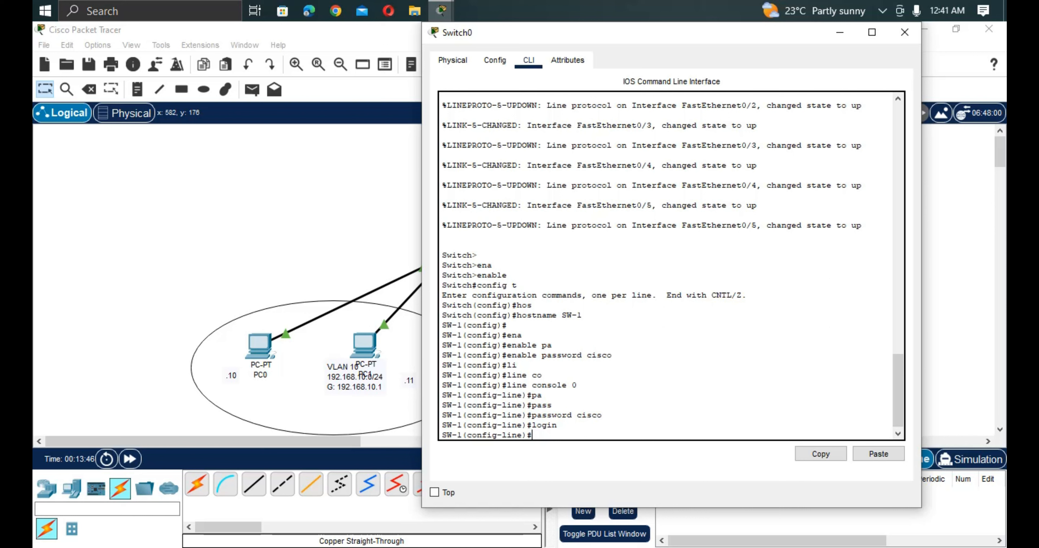
Protect line vty 0 4 on SW-1 by setting the line password and requiring login.
text(lin)
key(Tab)
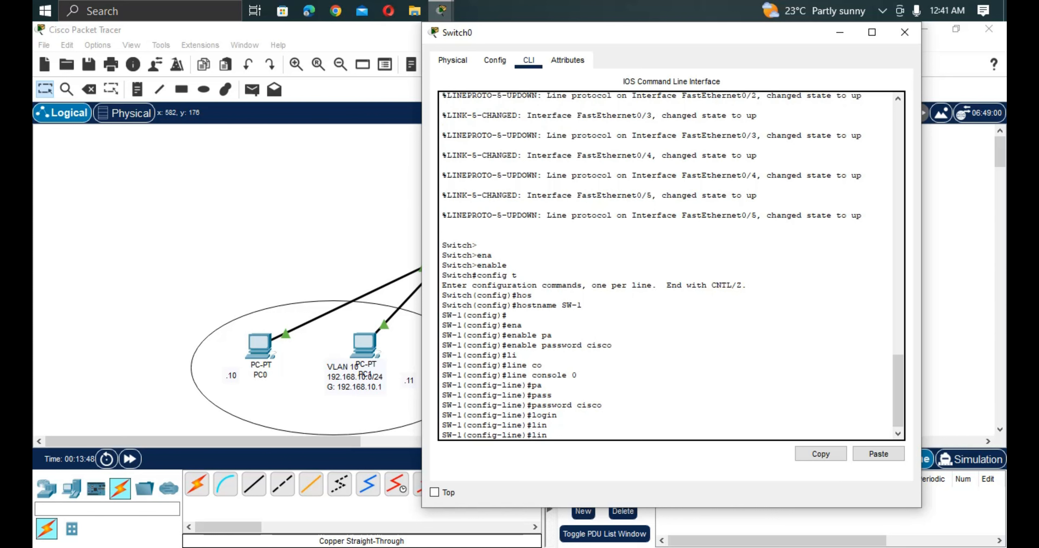
key(Tab)
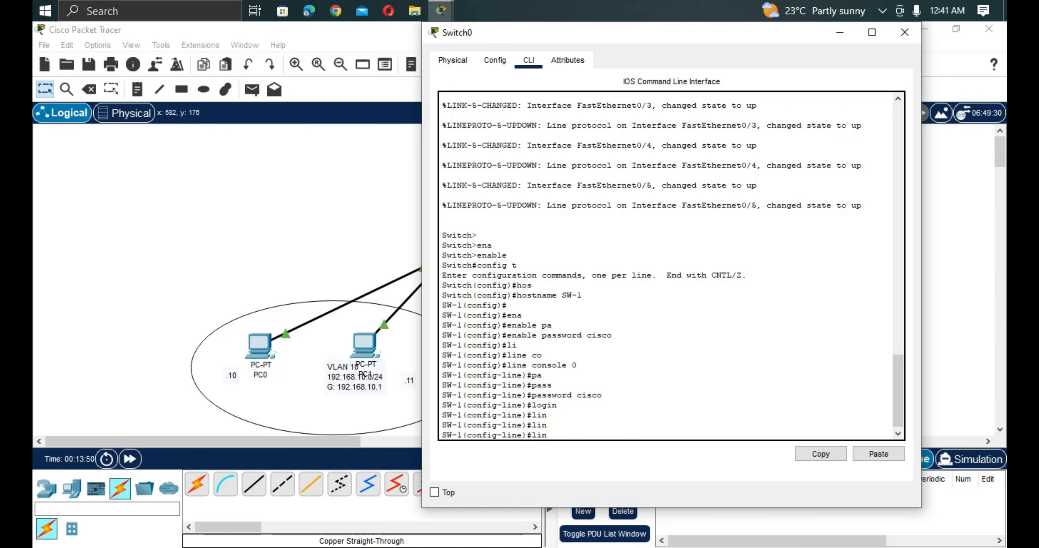
text(e vry 0 4)
key(Return)
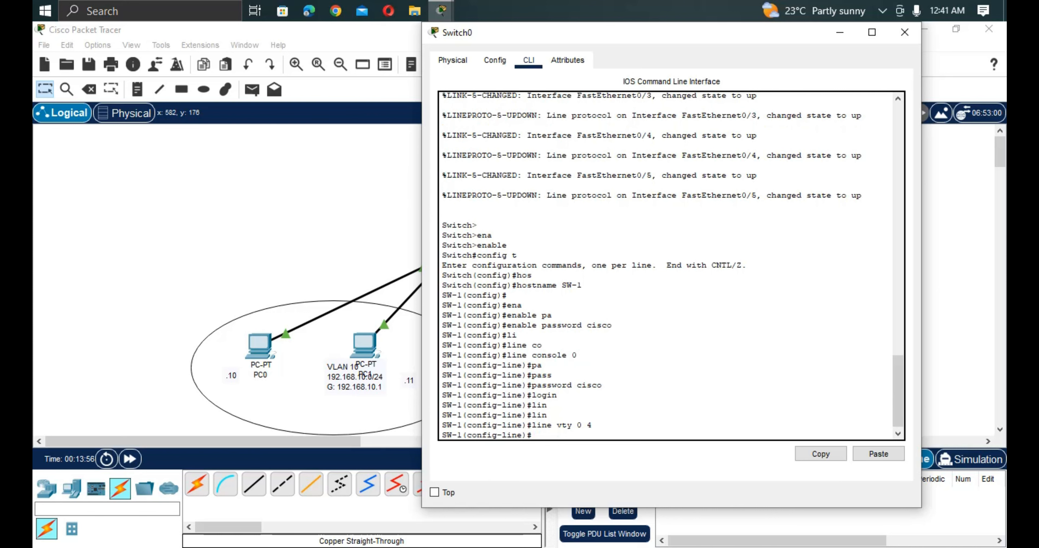
text(pass)
key(Tab)
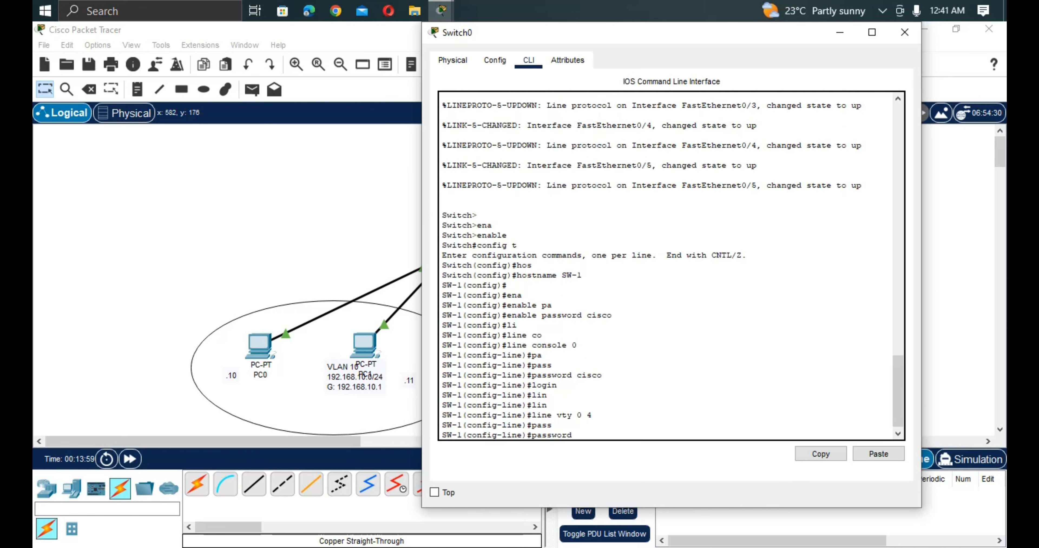
text(cisco)
key(Return)
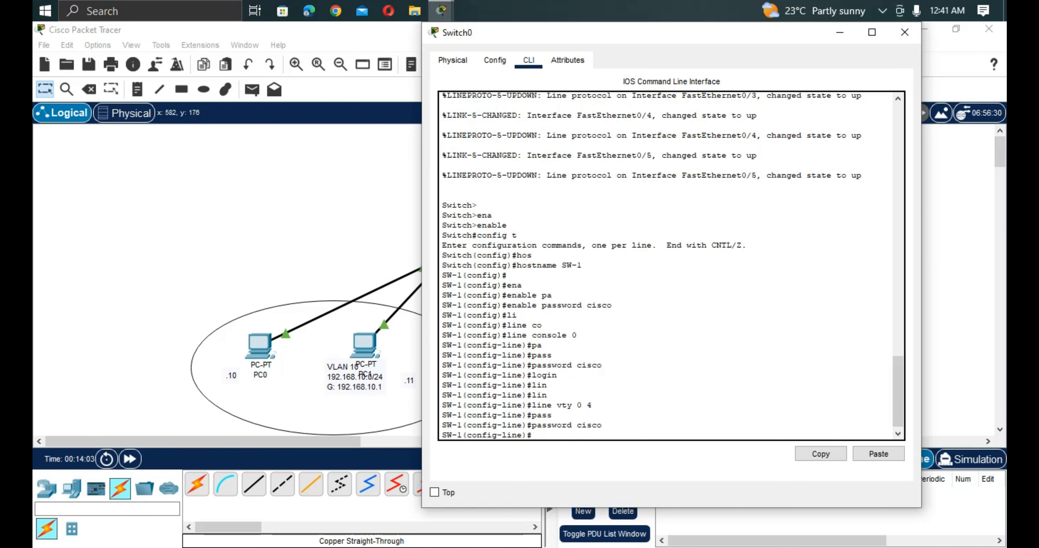
text(login)
key(Return)
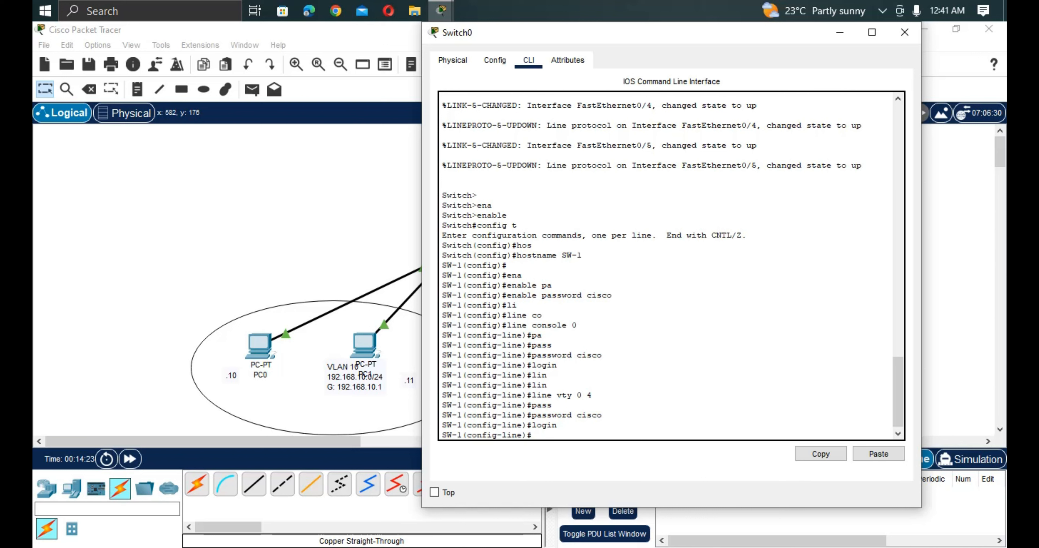
Exit line configuration on SW-1 and return to global configuration mode.
text(rxit)
key(Return)
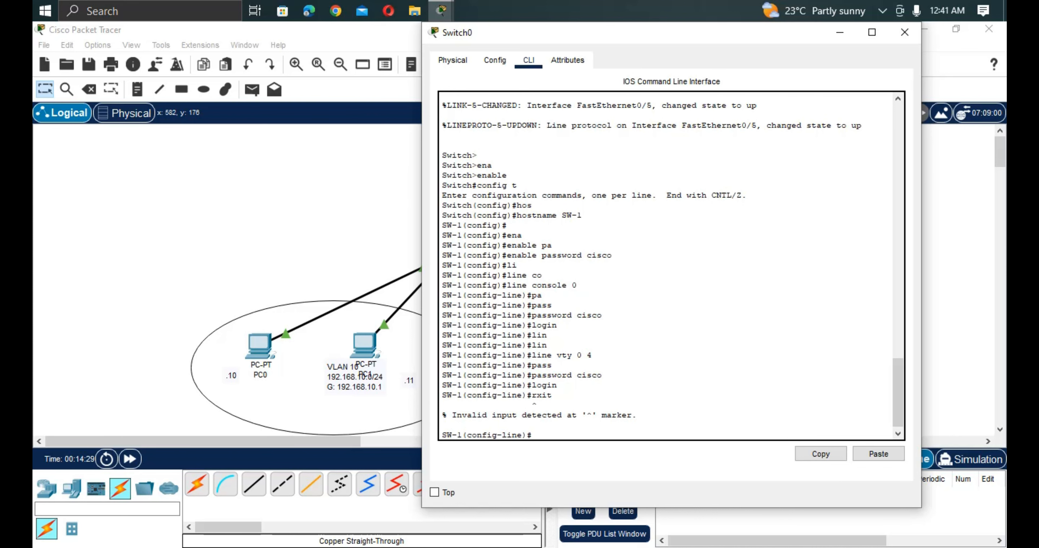
text(exit)
key(Return)
Start a message-of-the-day banner on SW-1 with banner motd, using $ as the delimiter.
text(nfig)#n)
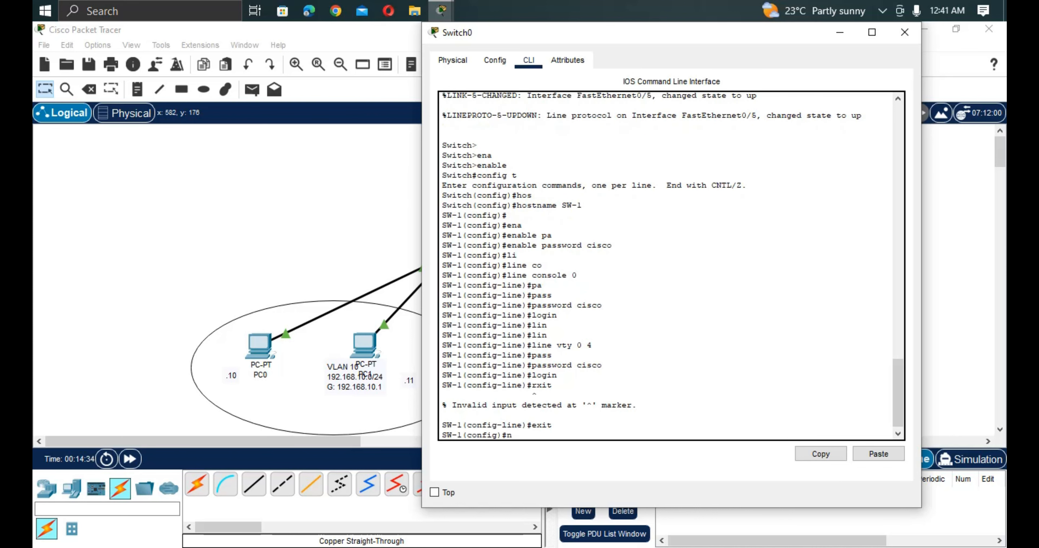
key(BackSpace)
text(ba)
key(Tab)
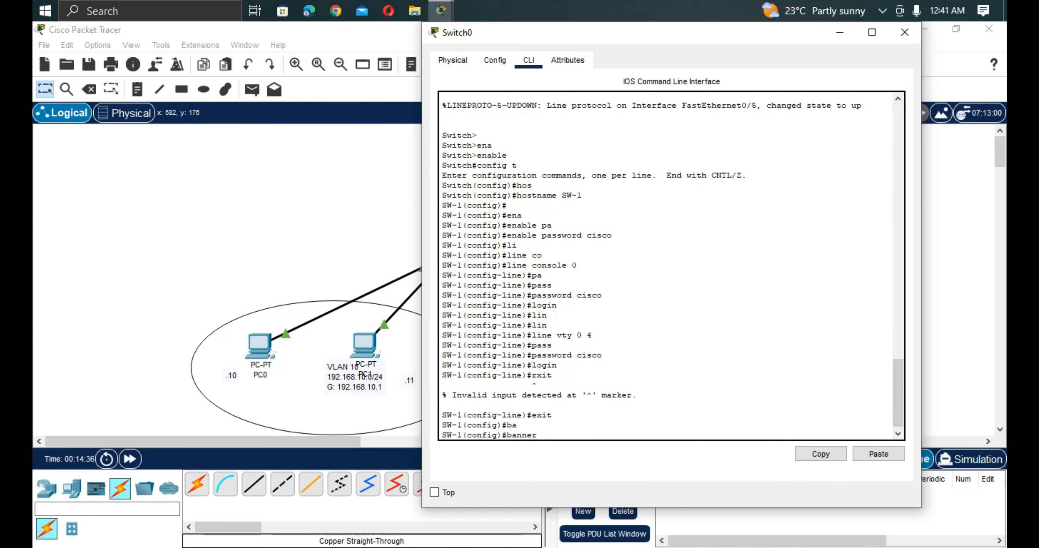
text(m)
key(Tab)
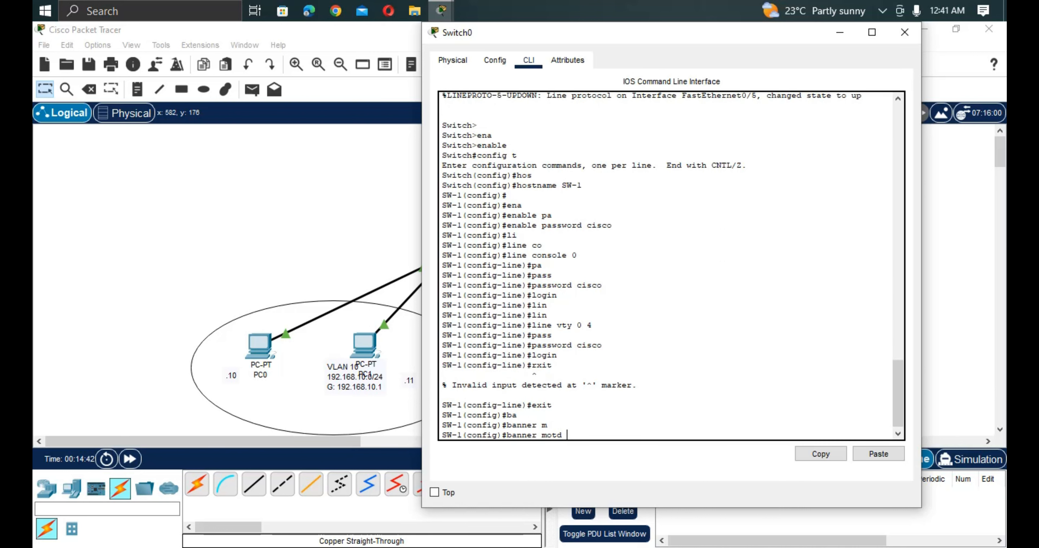
text($)
key(Return)
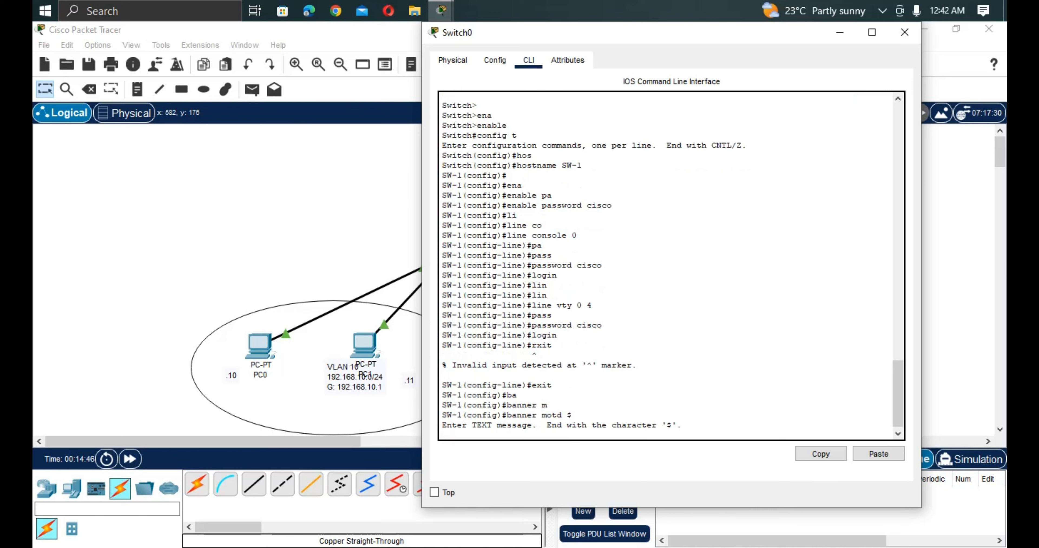
Enter a row of # characters followed by the indented line ONLY AUTHORIZED USERS as the banner text on SW-1.
drag(685, 427, 459, 442)
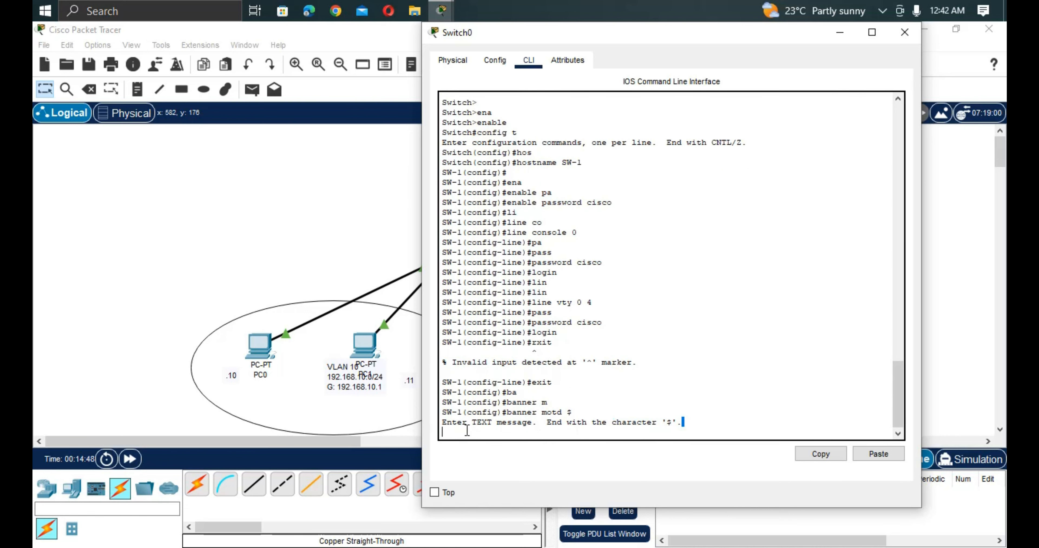
click(478, 430)
text(###############################################)
key(Return)
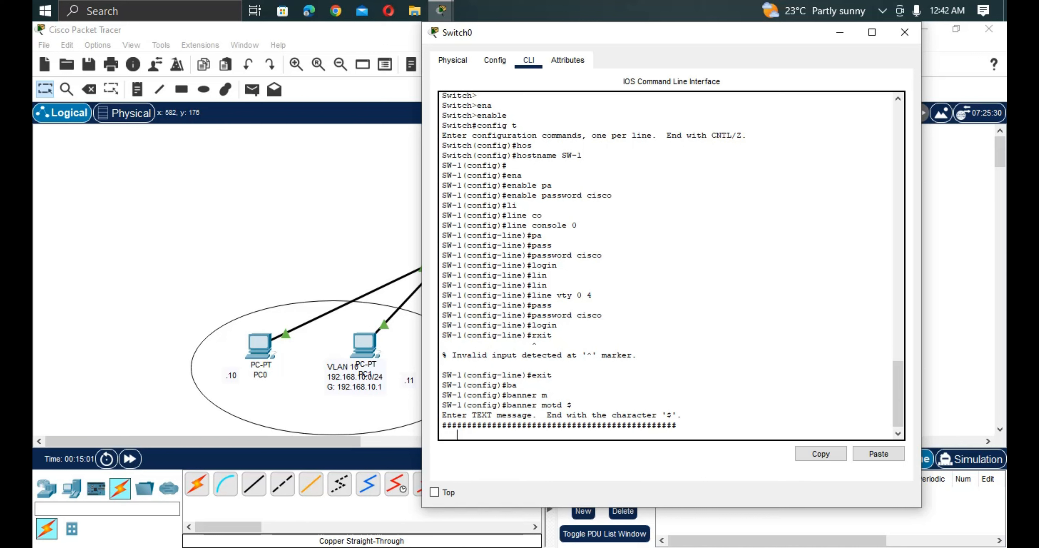
text(ONLKY)
key(BackSpace)
key(BackSpace)
key(BackSpace)
text(Y  AUTHORIZED USERS)
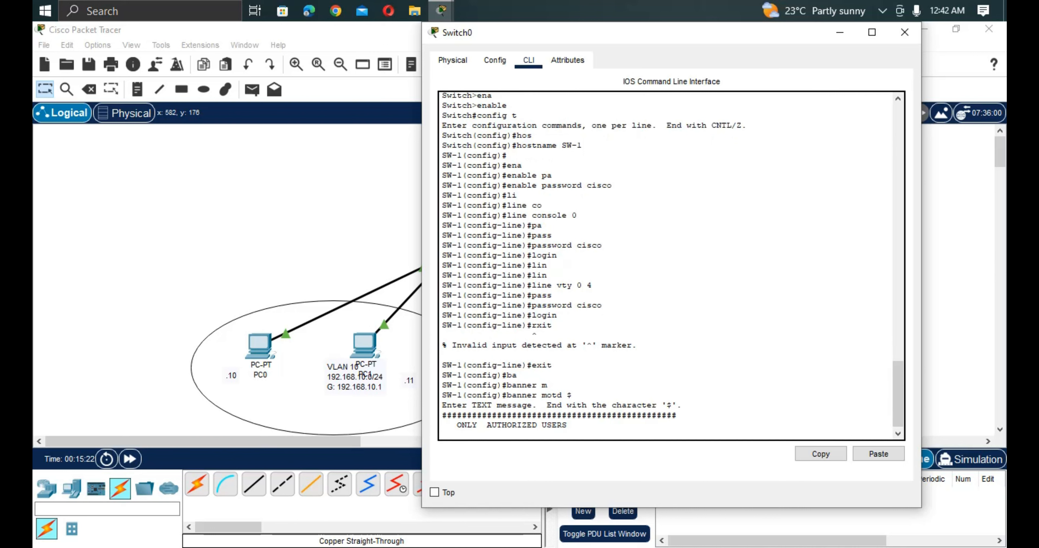
Finish the banner message with a second row of # characters and the closing $ delimiter.
key(Return)
text(#########################################)
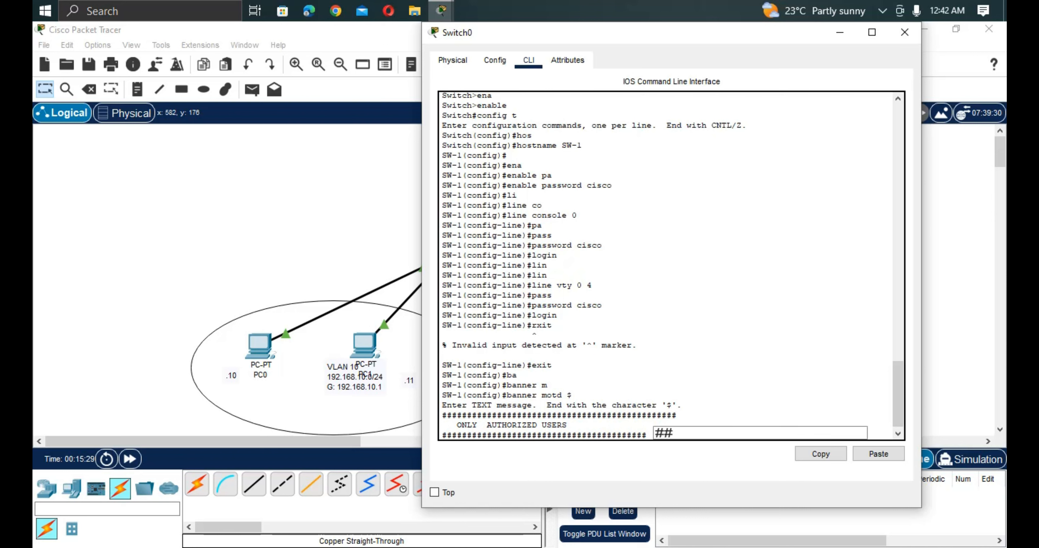
text(#)
text(##)
text(#)
text(#)
text($)
key(Return)
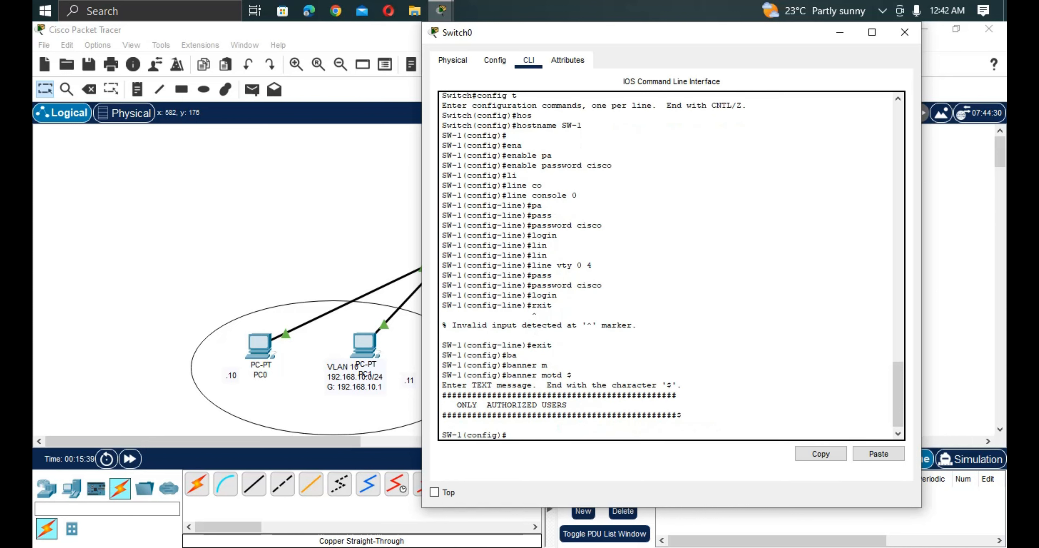
key(Return)
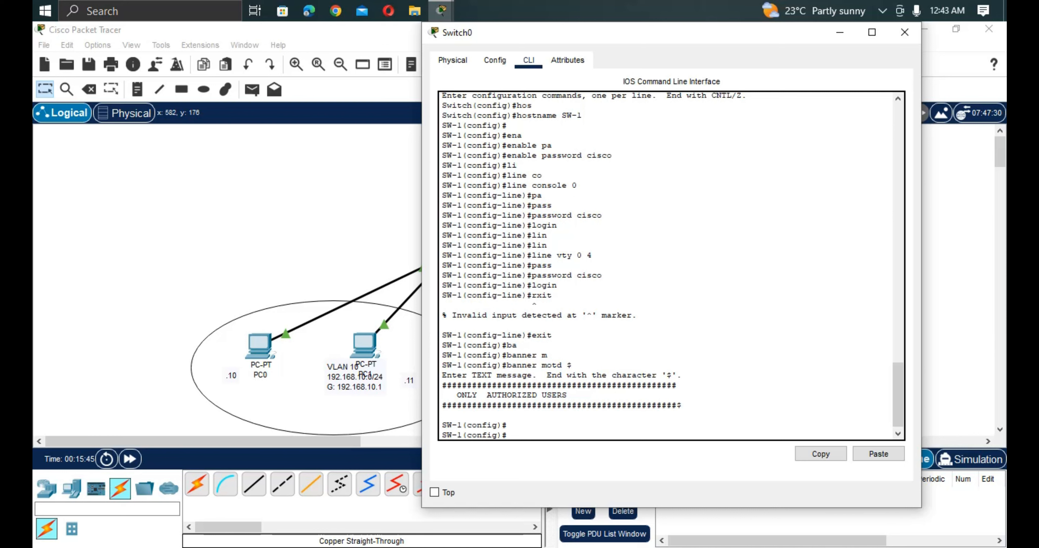
Exit configuration mode, log out of SW-1 and restart the console session to bring up the login banner.
text(E)
text(sx)
key(BackSpace)
key(BackSpace)
text(xit)
key(Return)
text(e)
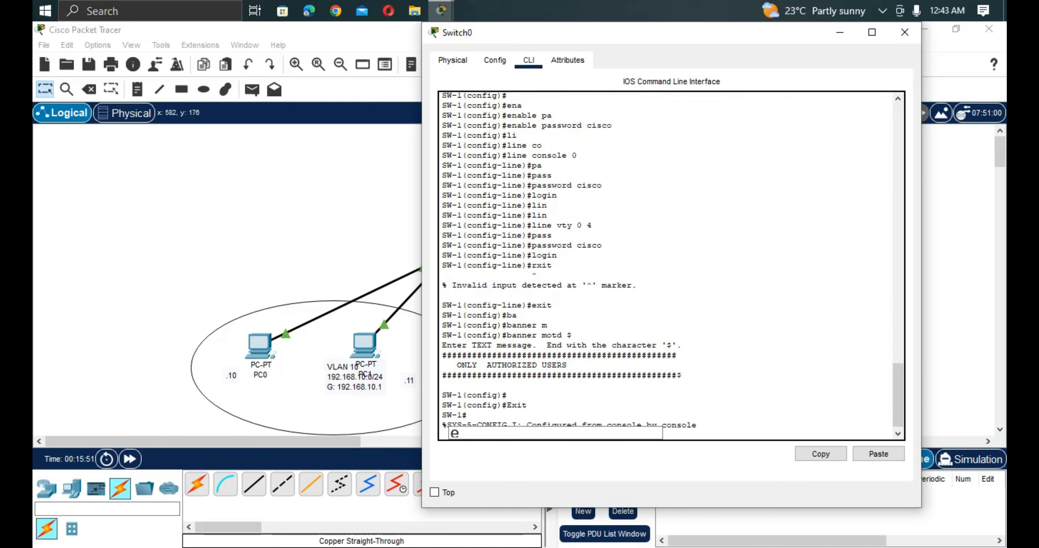
text(xit)
key(Return)
key(Return)
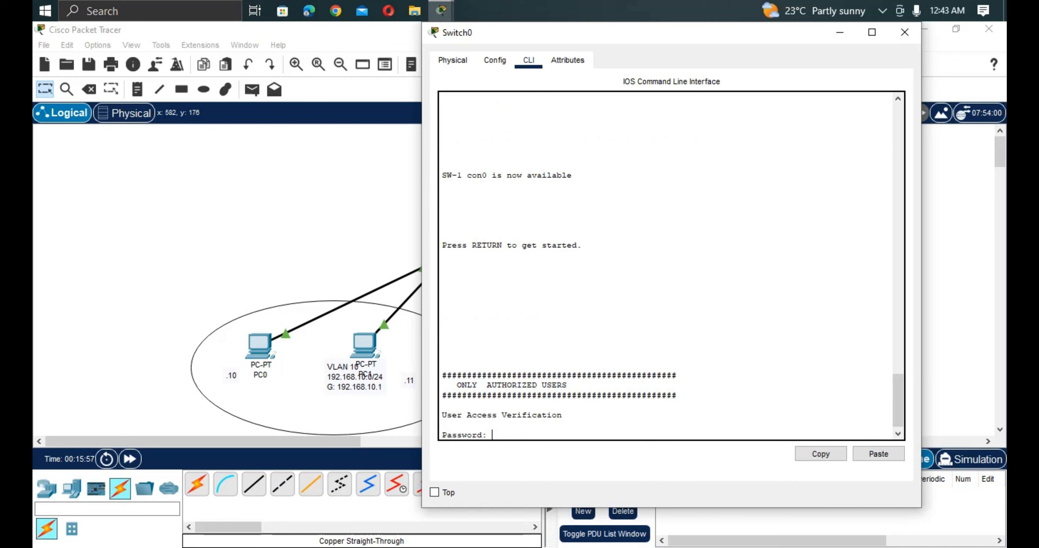
Check the displayed login banner and log in to the SW-1 console with the line password.
drag(677, 396, 445, 376)
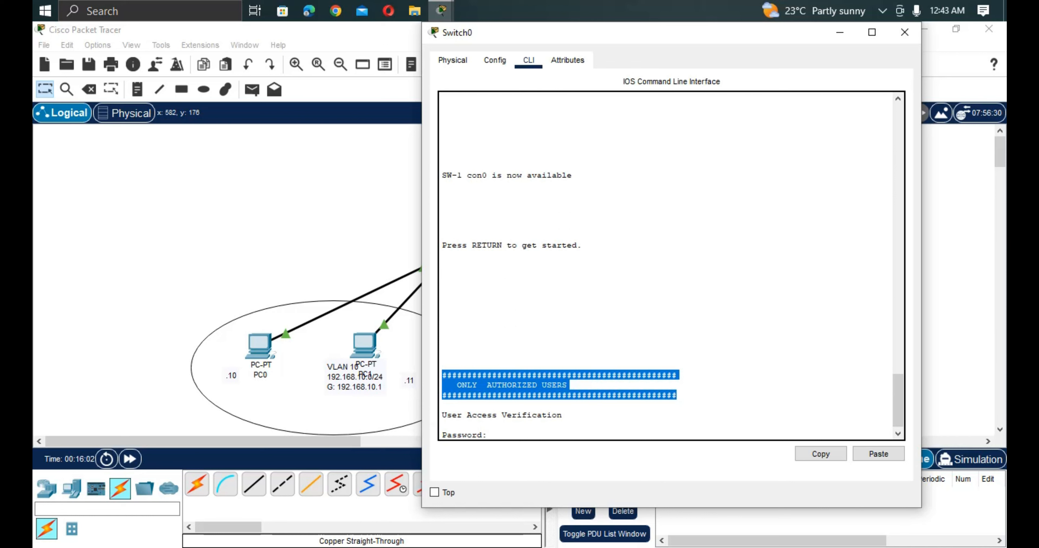
click(443, 425)
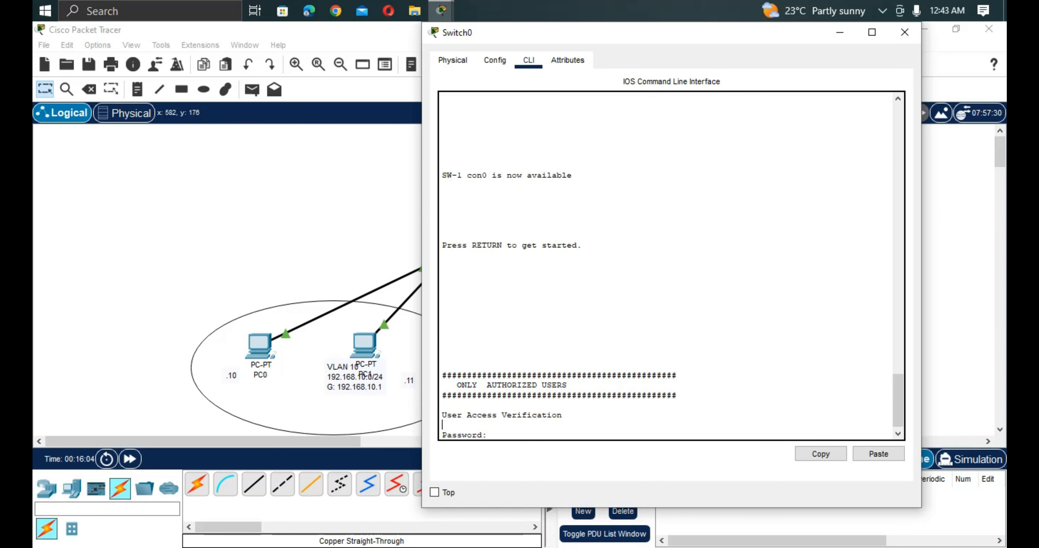
text(c)
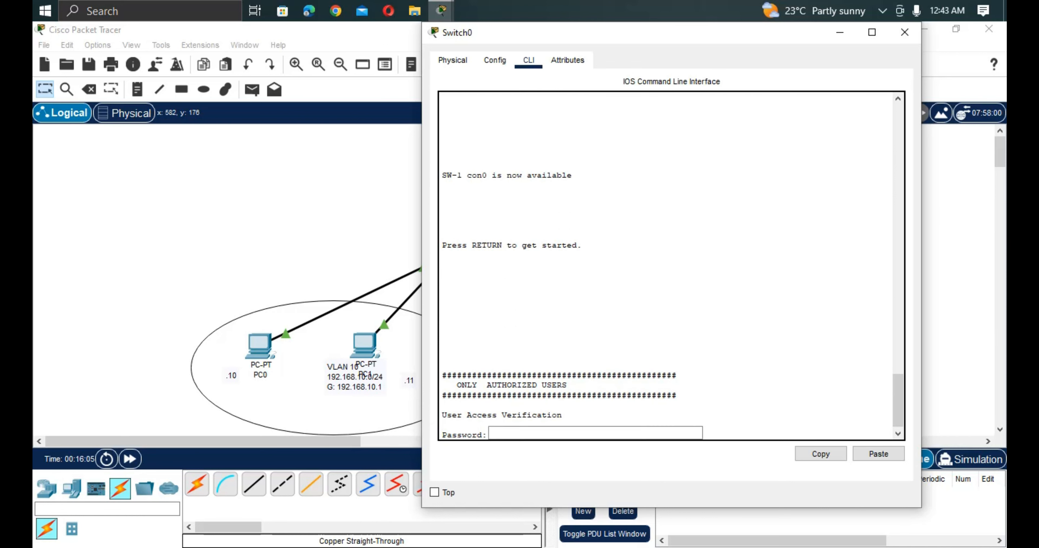
text(CISCO)
key(Return)
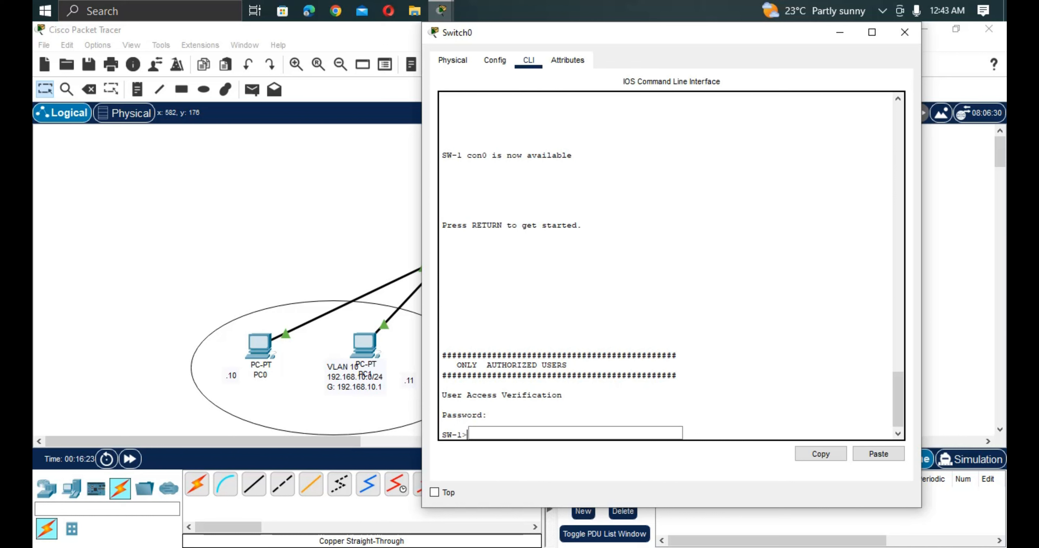
Enter privileged EXEC mode on SW-1 with enable and the enable password.
text(ena)
key(Tab)
key(Return)
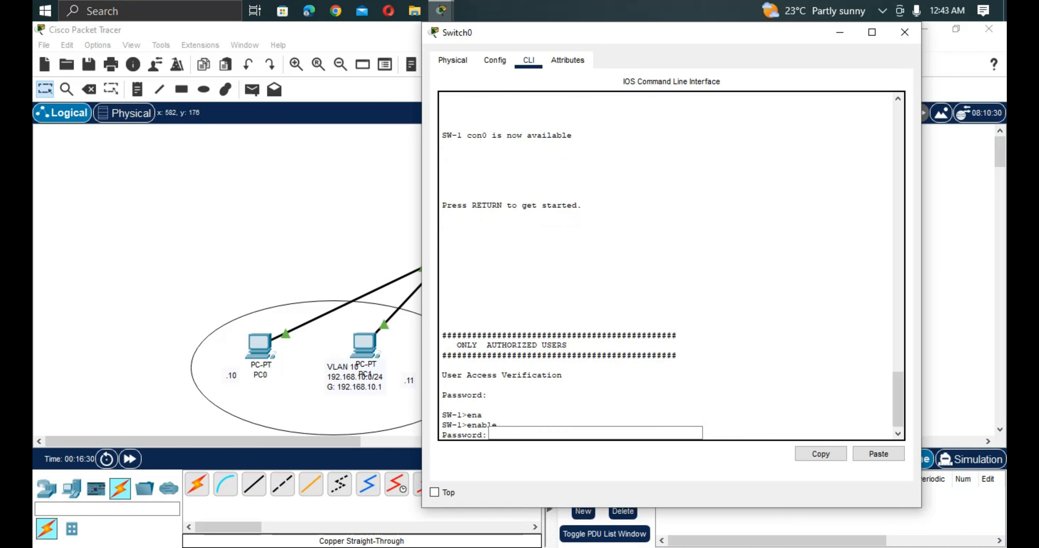
text(CCCISCO)
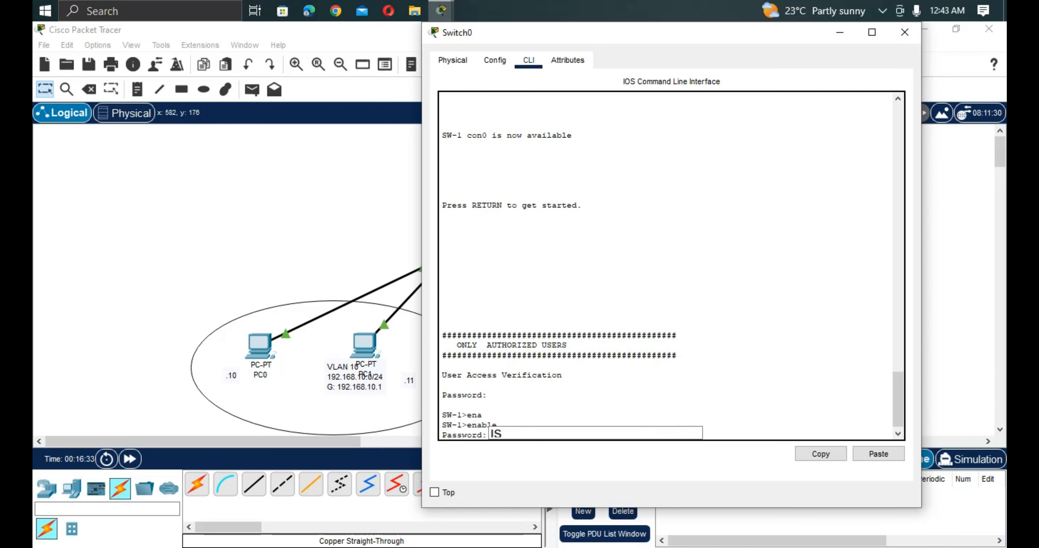
key(Return)
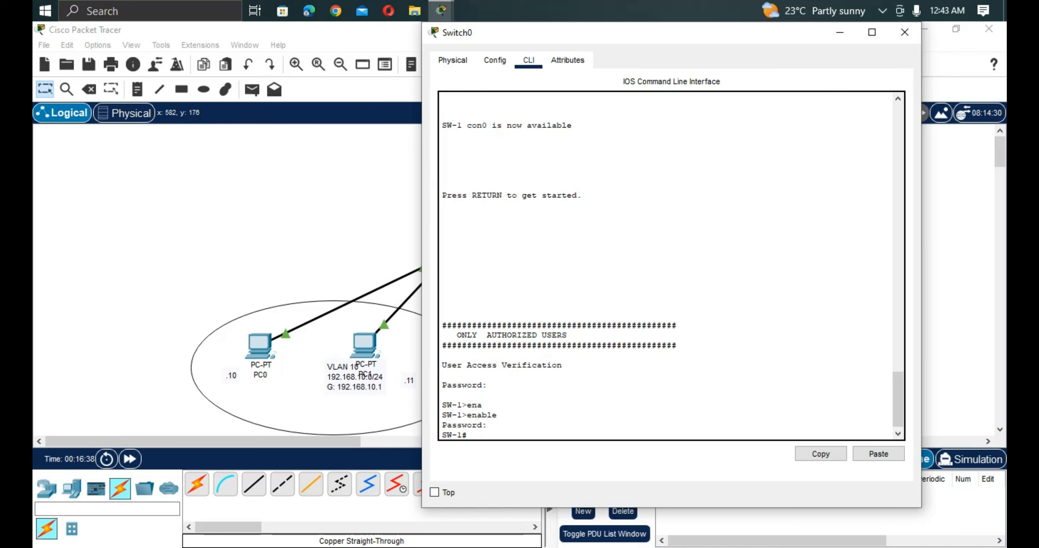
Enter global configuration mode on SW-1 with configure t.
text(confi)
key(Tab)
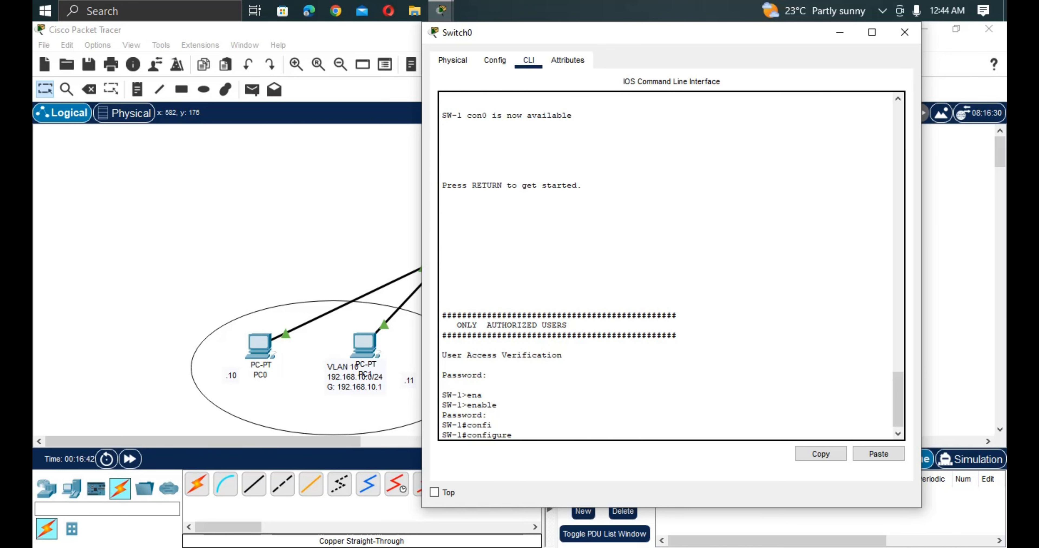
text(t)
key(Return)
key(Return)
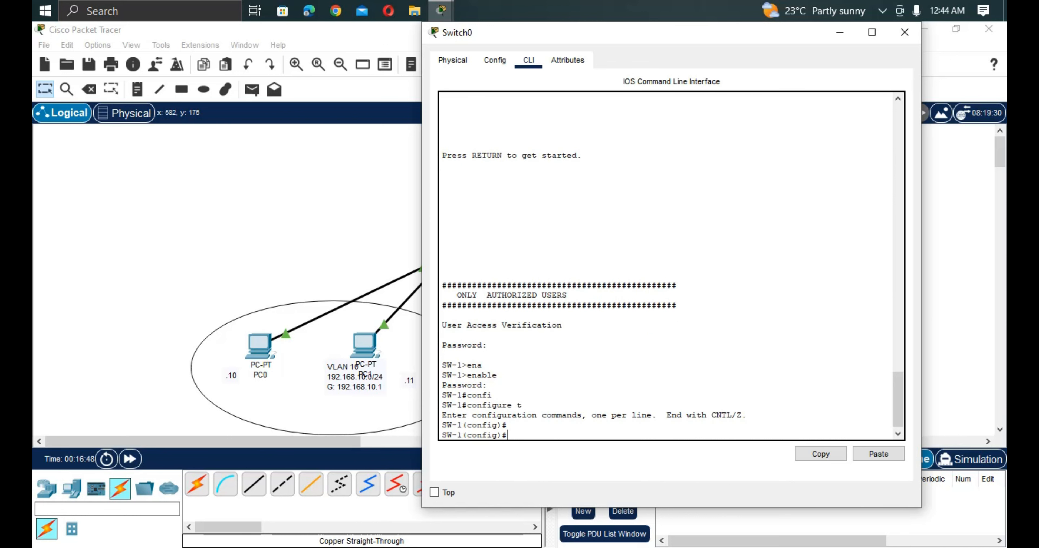
Move the Switch0 window aside to uncover Router0 and Switch0 in the topology.
drag(617, 34, 706, 2)
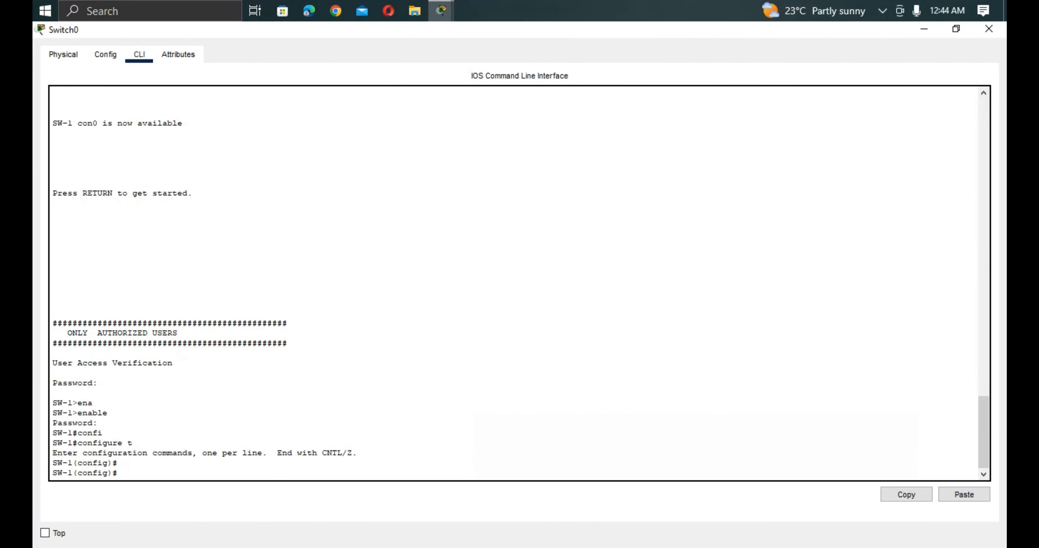
click(955, 29)
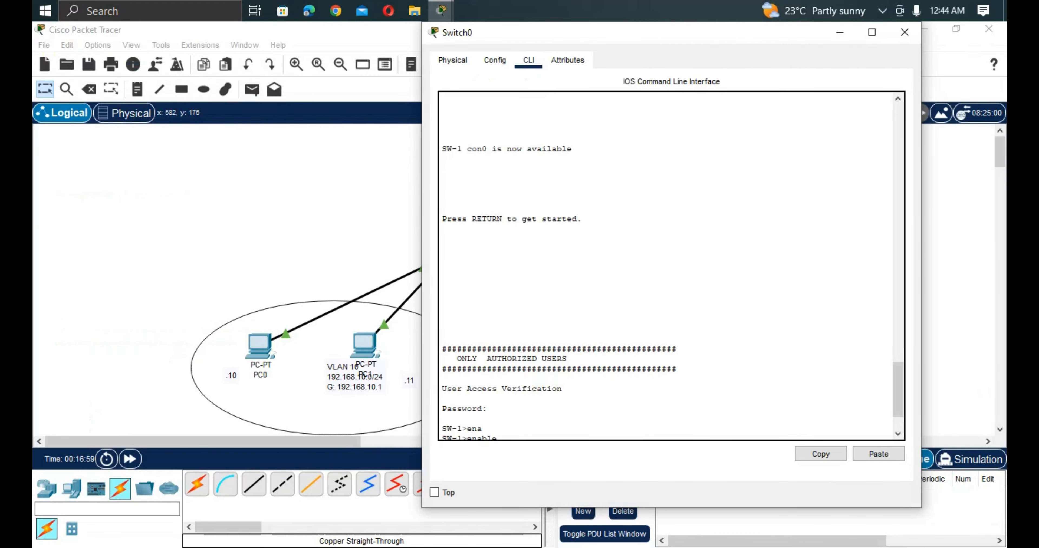
drag(631, 32, 869, 108)
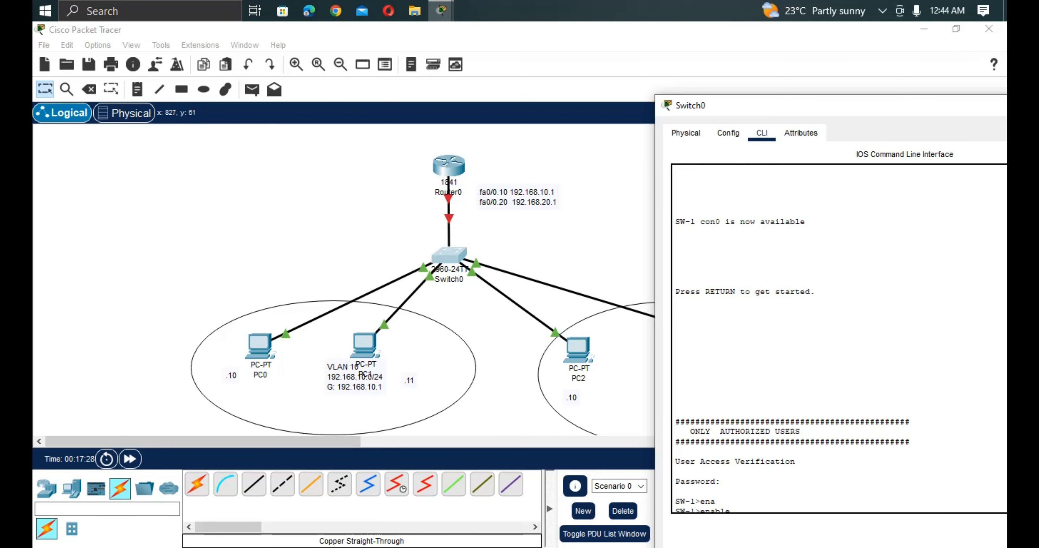
drag(750, 105, 649, 63)
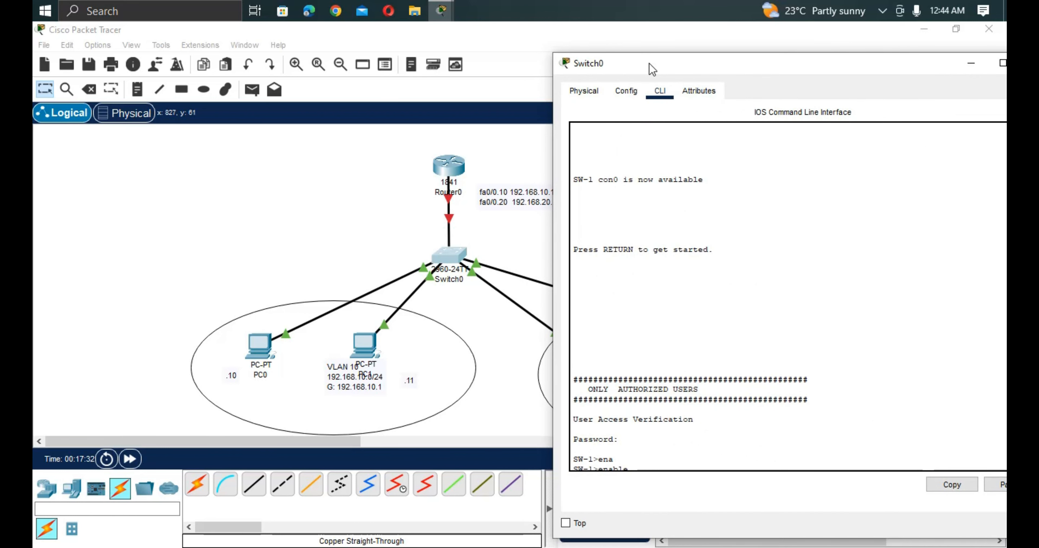
drag(653, 70, 674, 51)
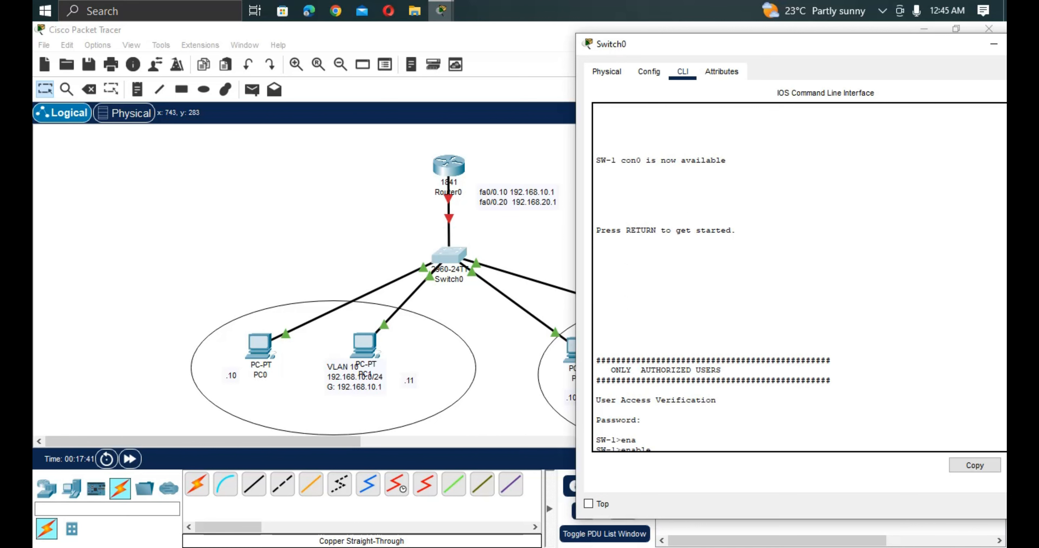
drag(675, 48, 578, 36)
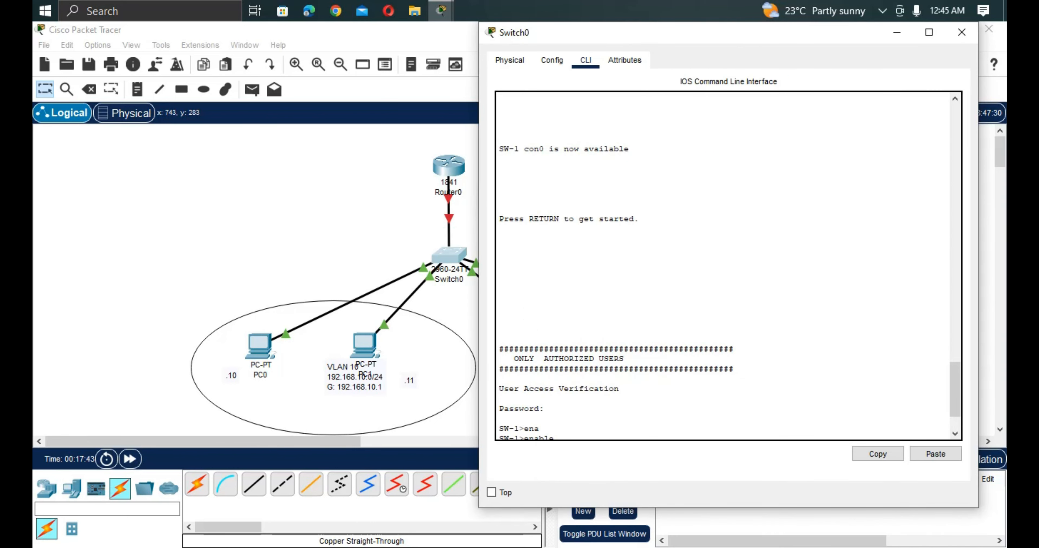
Create VLAN 10 on SW-1 and name it SALES.
key(Return)
key(Return)
key(Return)
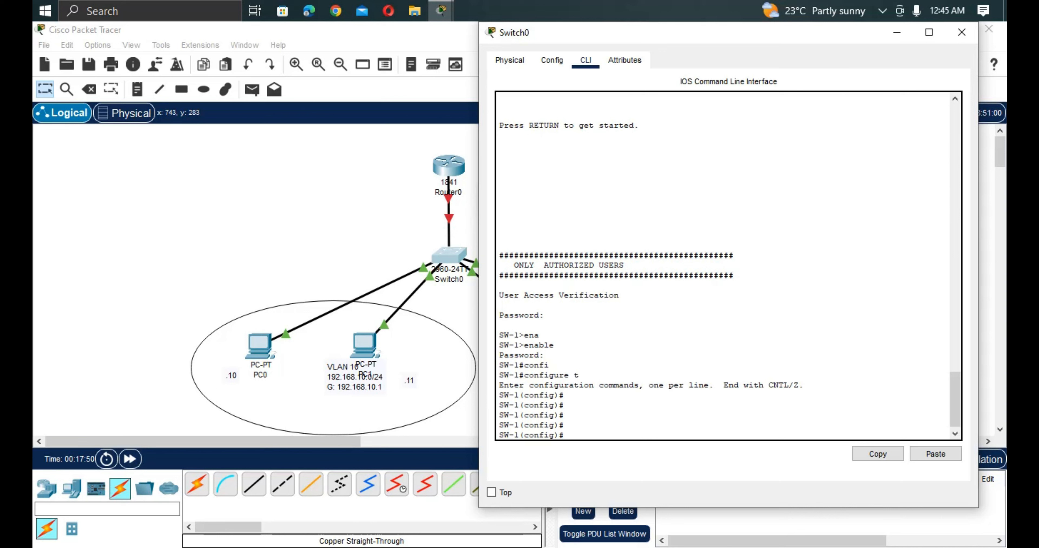
text(vlan 10)
key(Return)
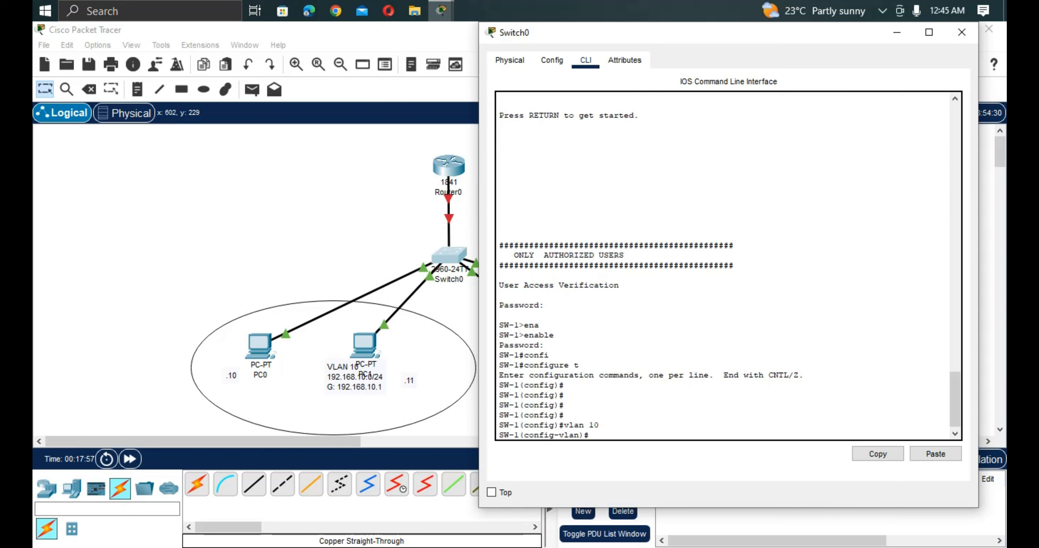
text(name)
key(Tab)
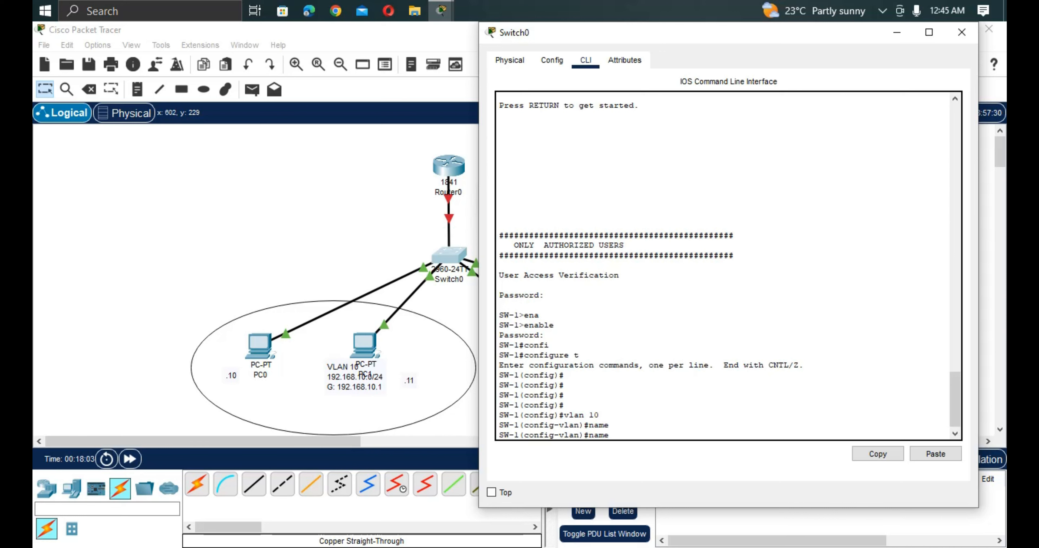
text(SALES)
key(Return)
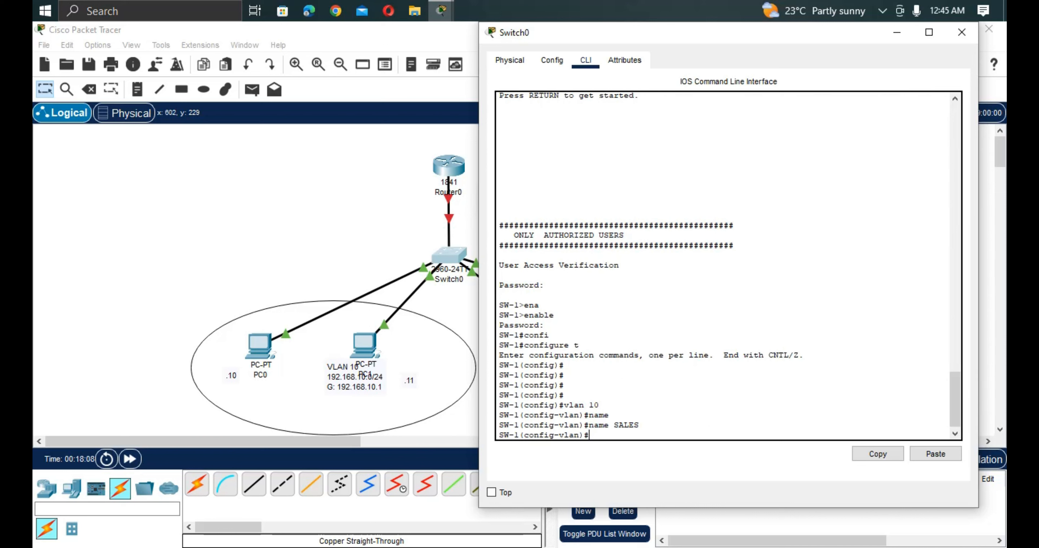
Create VLAN 20 on SW-1, name it PRODUCTION, and return to global configuration mode.
key(Up)
key(Up)
key(Up)
text(2)
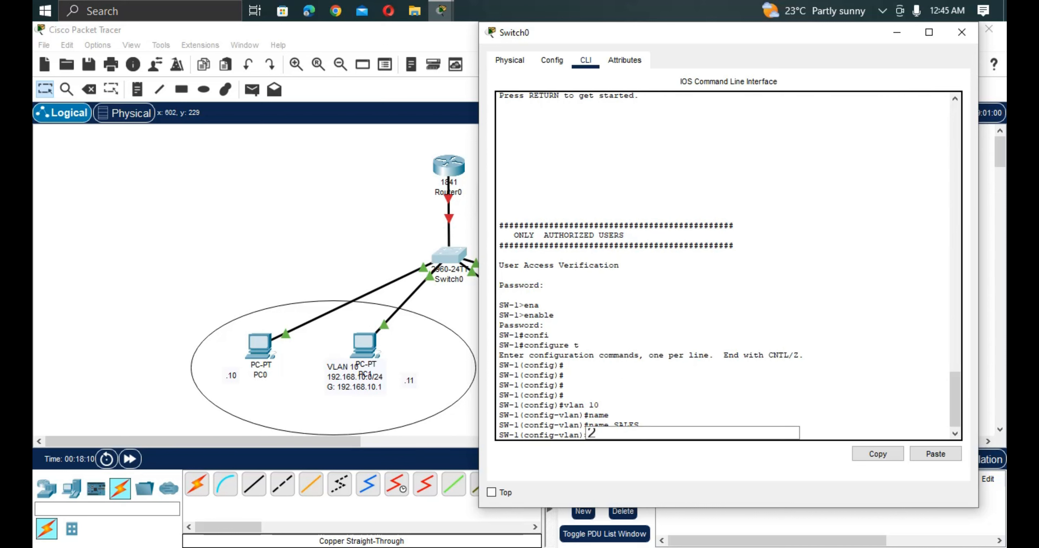
text(0)
key(Return)
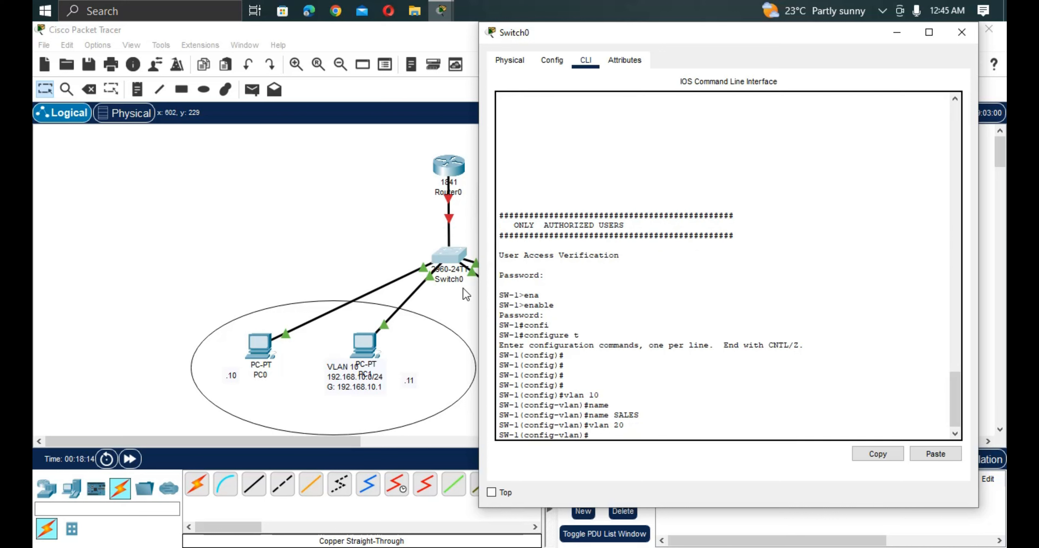
text(Nam)
key(Tab)
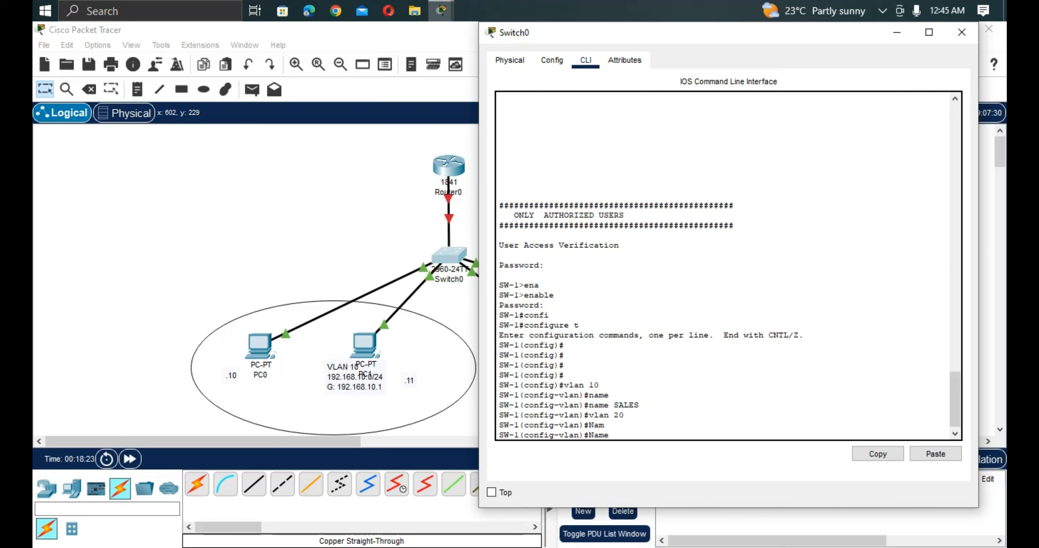
text(PRODUCTION)
key(Return)
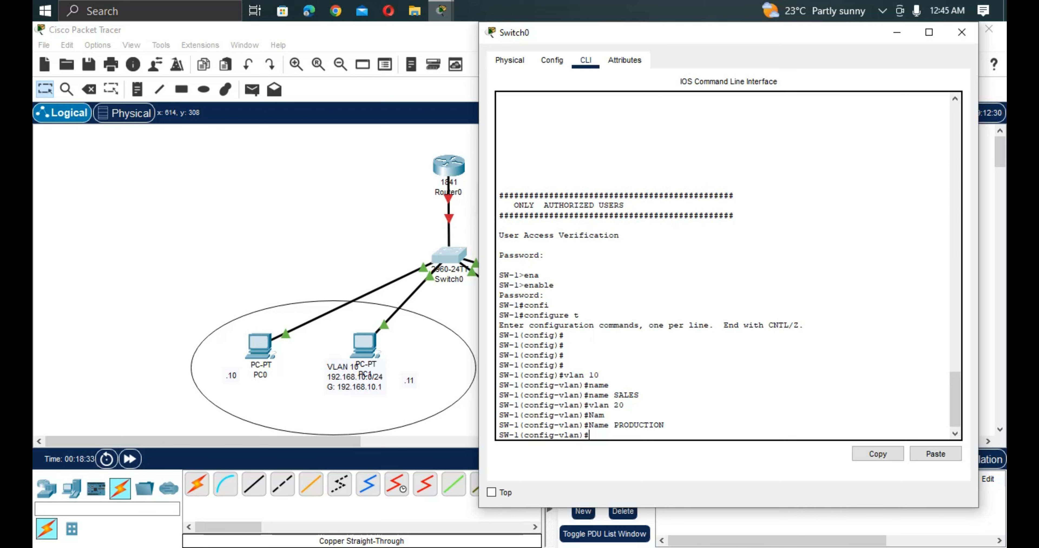
text(EXIT)
key(Return)
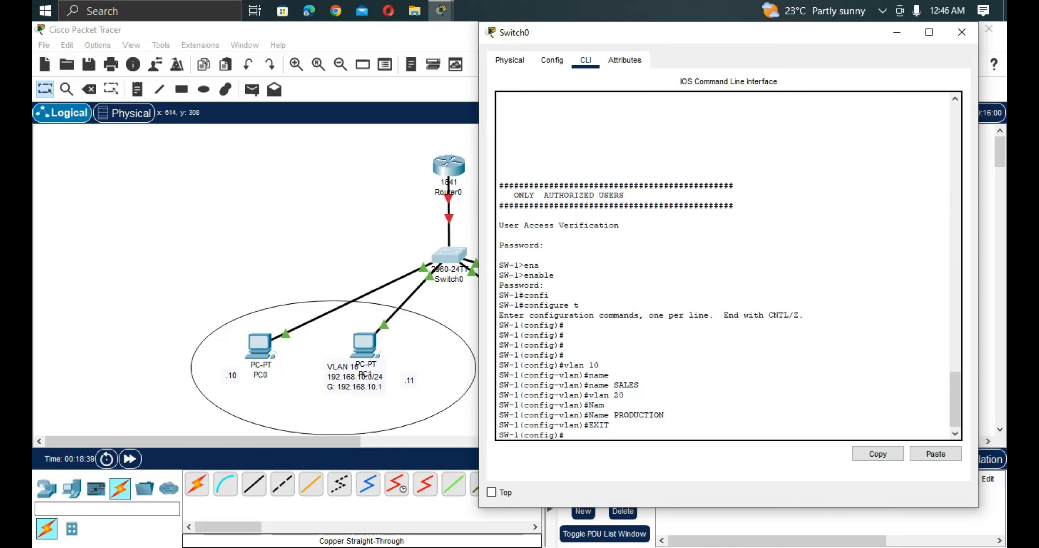
Select the interface range fa0/2 - fa0/3 on SW-1 and set its switchport mode to access.
text(int r)
key(Tab)
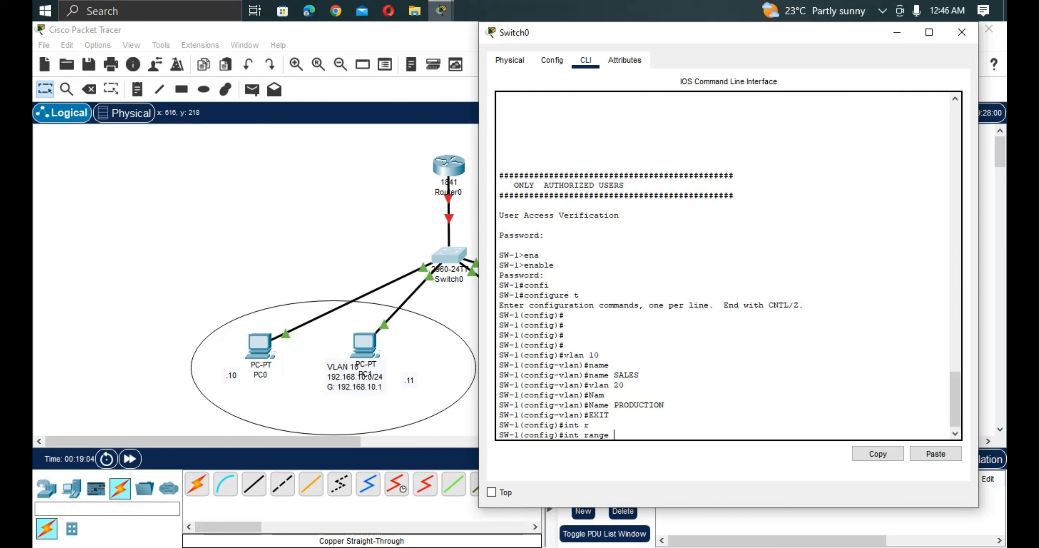
text(fa0/2)
text(- fa0/3)
key(Return)
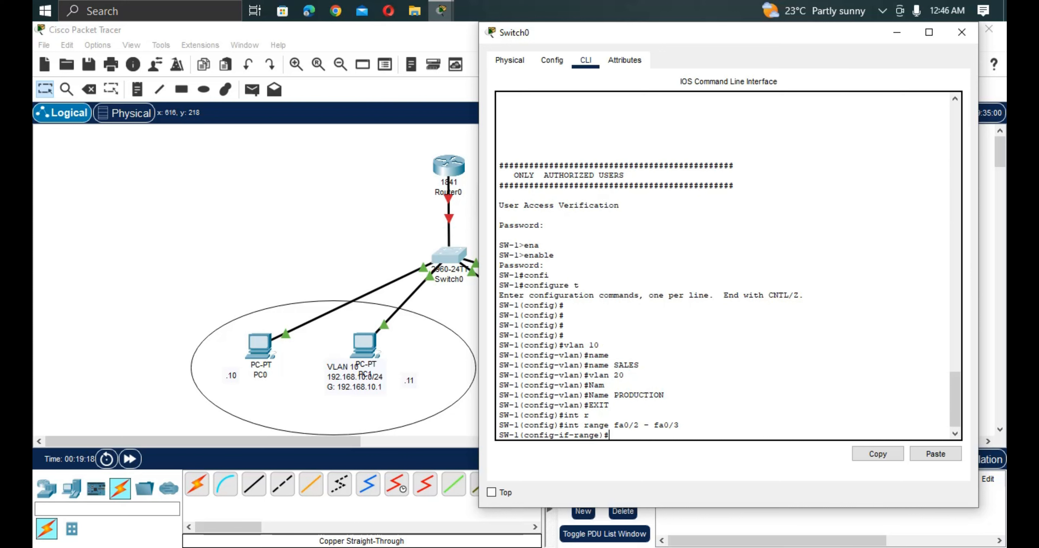
text(swit)
key(Tab)
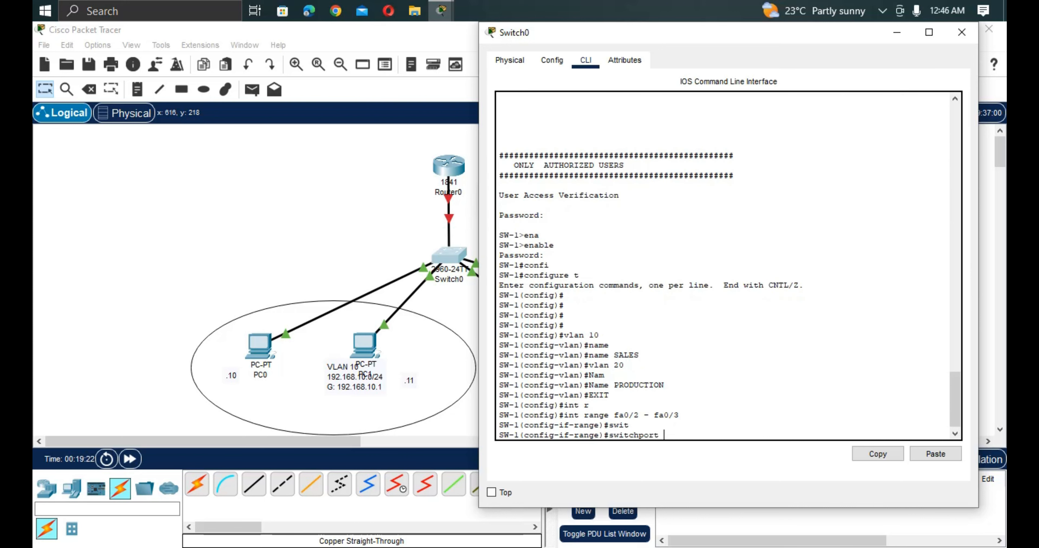
text(mo)
key(Tab)
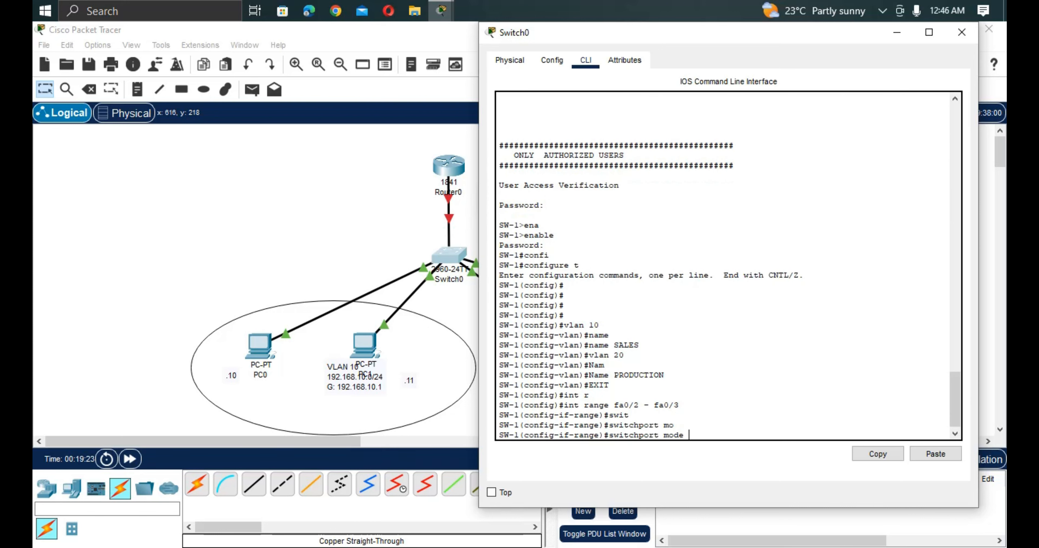
text(ac)
key(Tab)
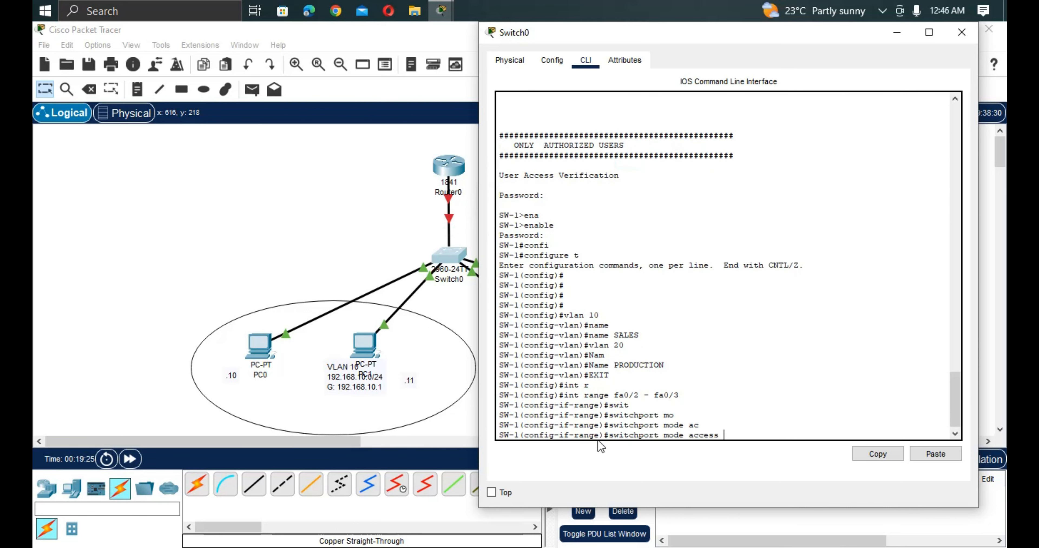
key(Return)
Assign the fa0/2 - fa0/3 access ports to VLAN 10.
text(sw)
key(Tab)
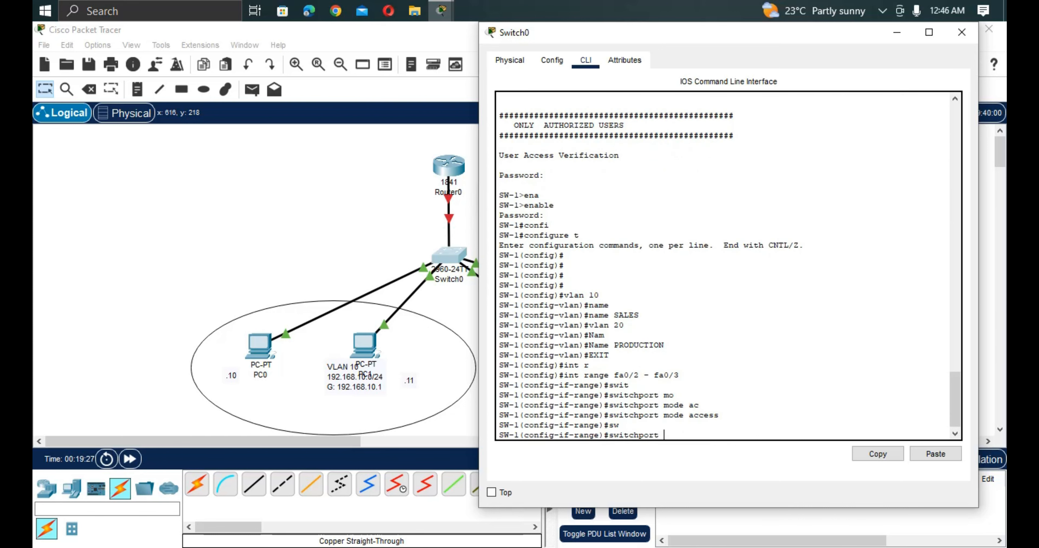
text(ac)
key(Tab)
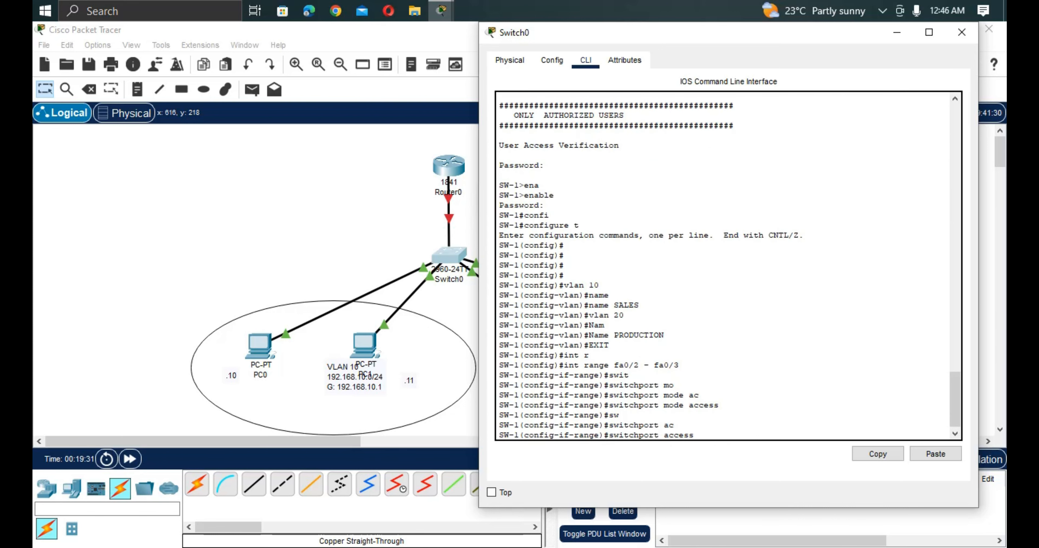
text(v)
key(Tab)
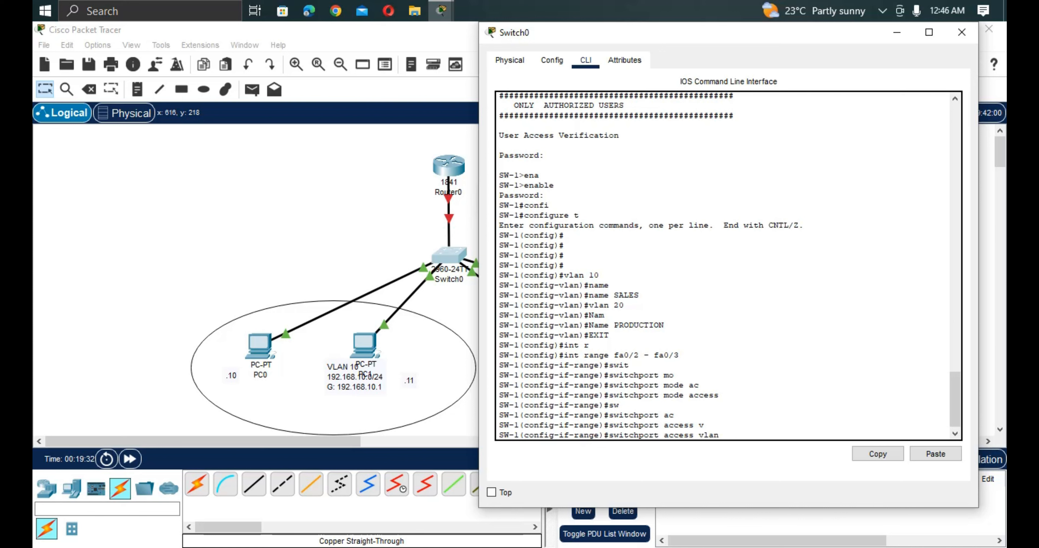
text(10)
key(Return)
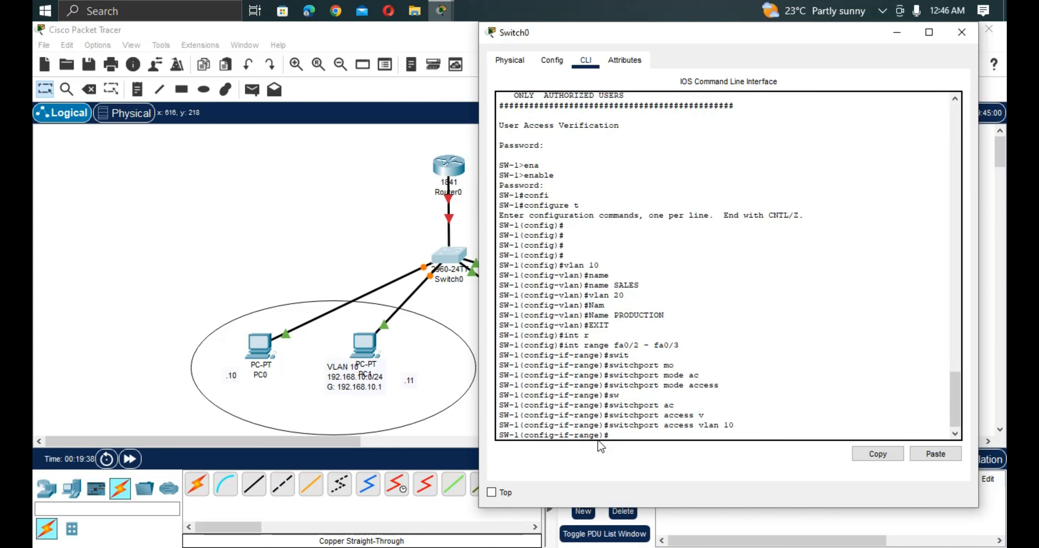
Select the interface range fa0/4 - fa0/5 on SW-1 and set its switchport mode to access.
key(Up)
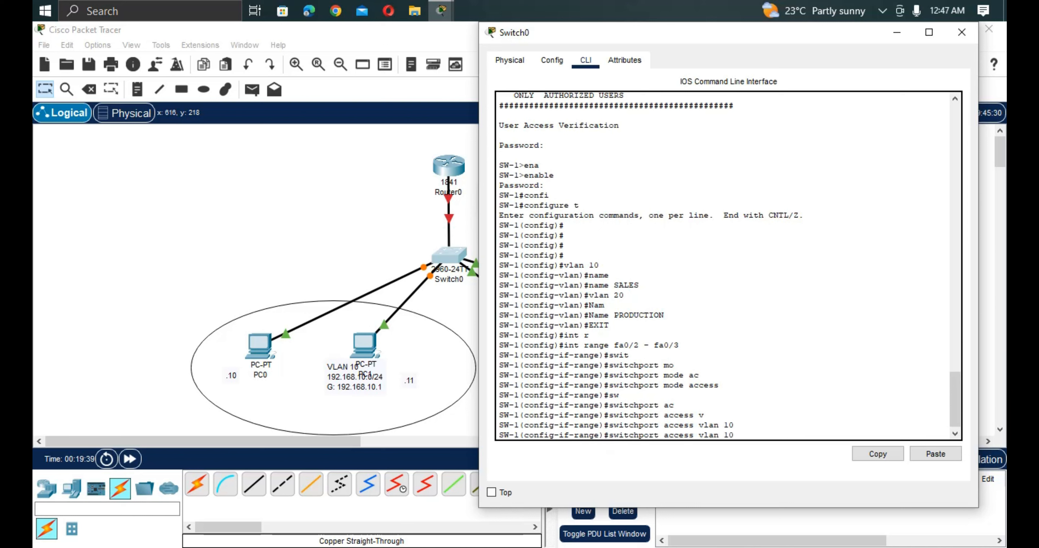
key(Up)
key(Up)
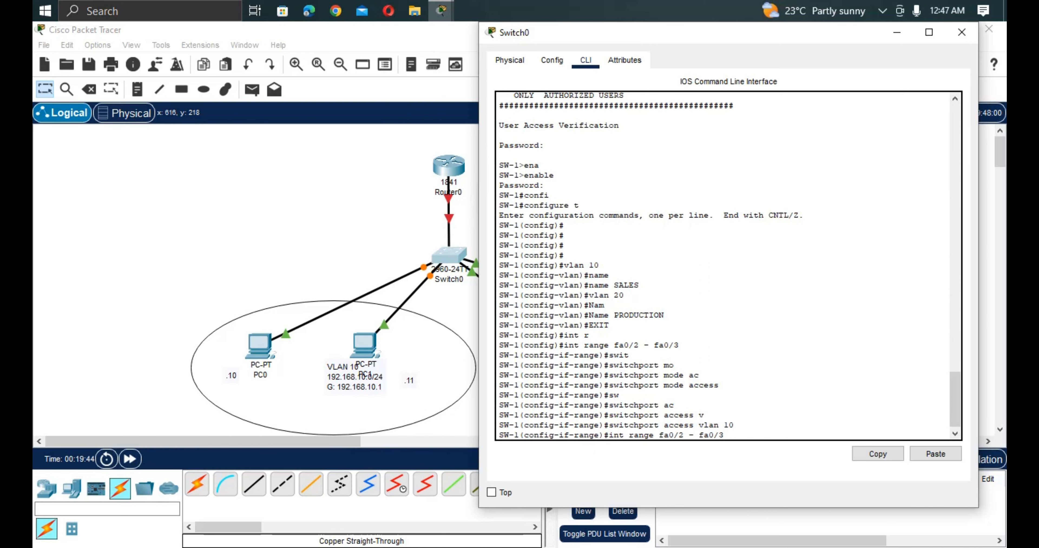
key(BackSpace)
text(3)
key(BackSpace)
text(4)
key(Right)
key(Right)
key(Right)
key(Right)
key(Right)
key(BackSpace)
text(5)
key(Return)
key(Up)
key(Up)
key(Up)
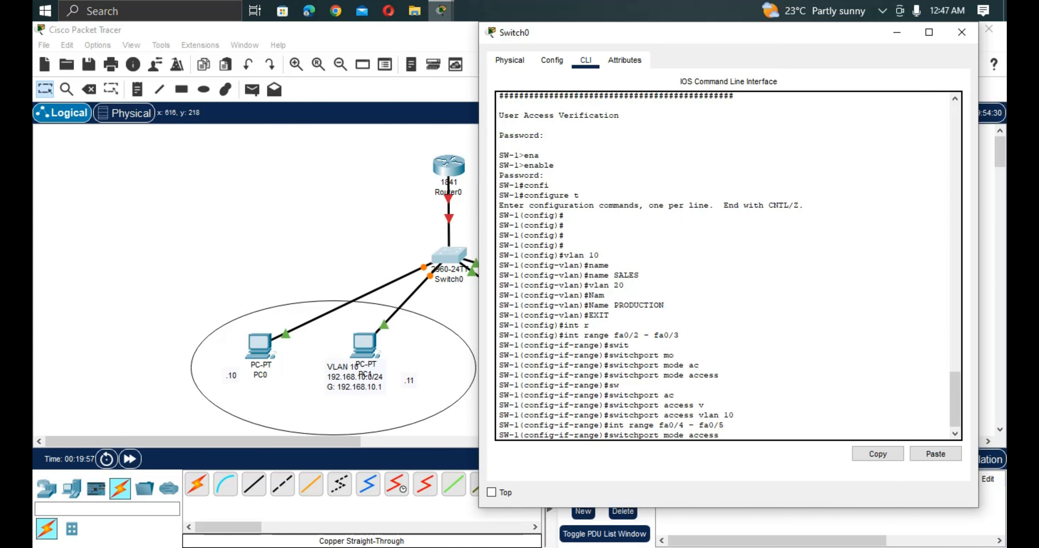
key(Return)
Assign the fa0/4 - fa0/5 access ports to VLAN 20.
key(Up)
key(Up)
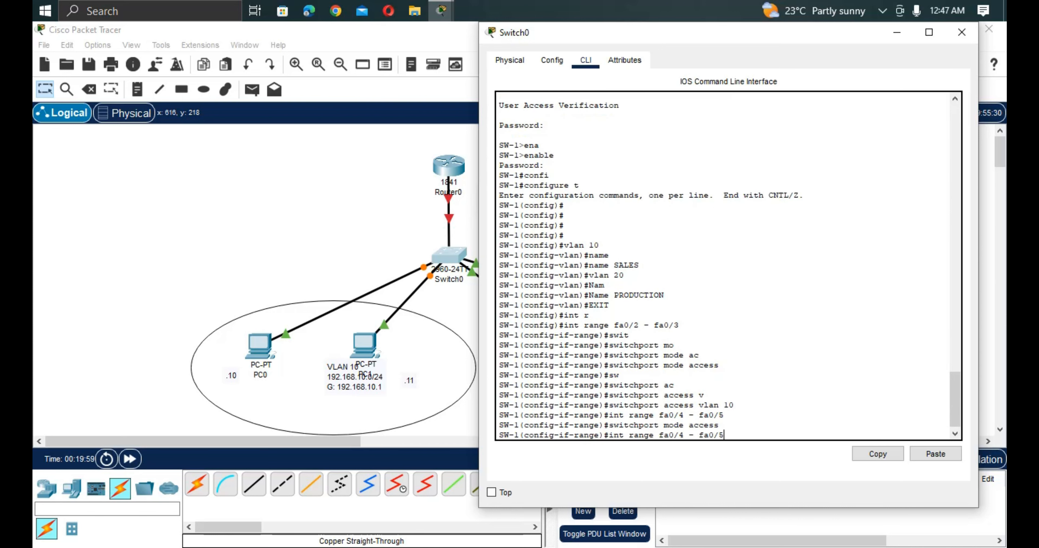
key(Up)
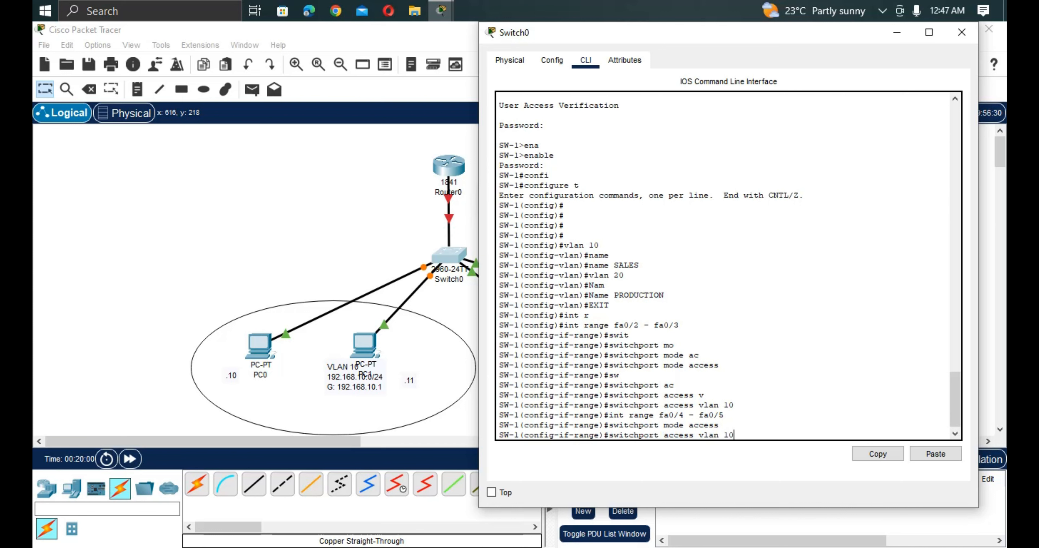
key(BackSpace)
key(BackSpace)
text(20)
key(Return)
Run do show vlan brief from interface range mode and check the SALES and PRODUCTION port assignments.
text(do show vlan brief)
key(Return)
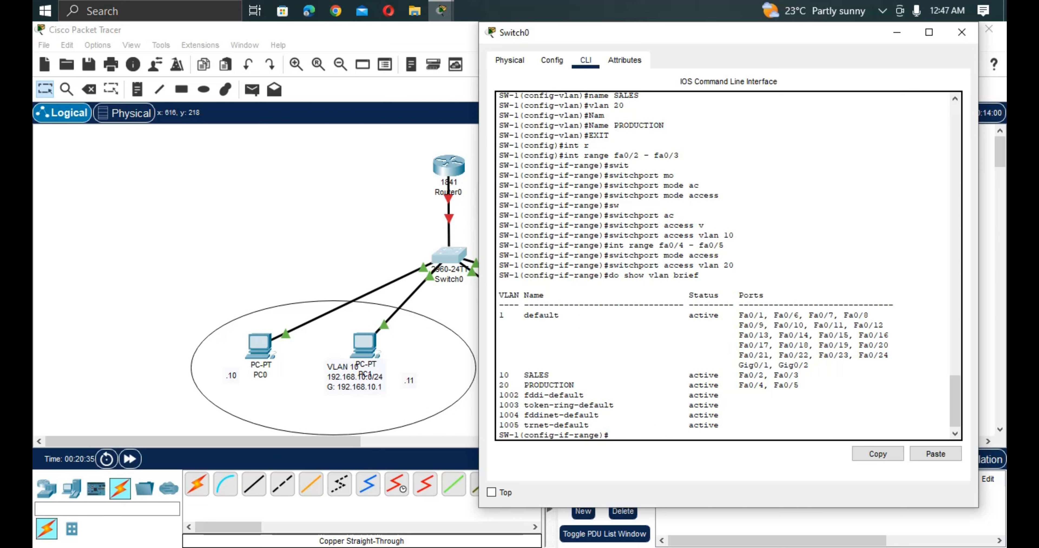
drag(799, 386, 498, 373)
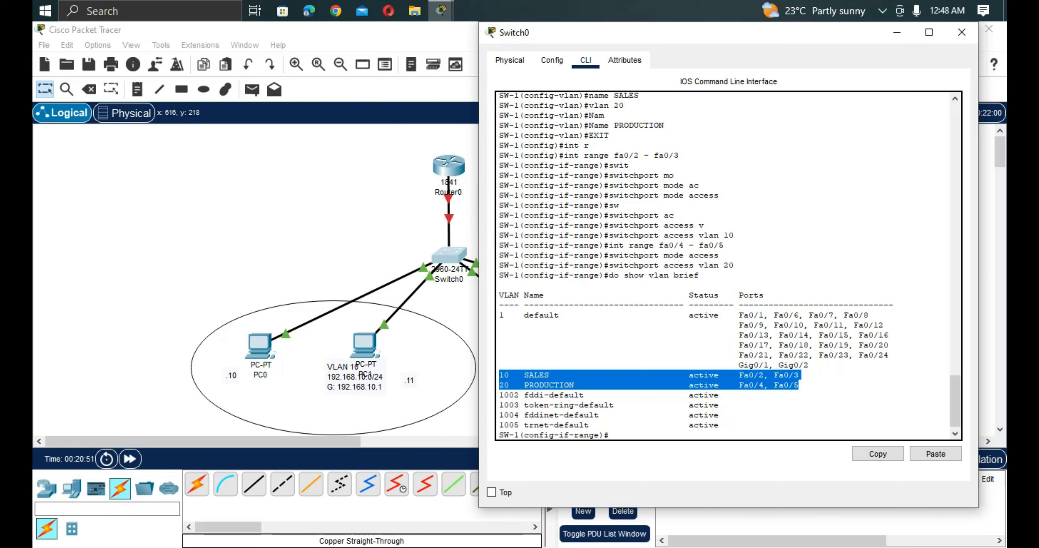
click(761, 400)
key(Return)
key(Return)
key(Return)
key(Return)
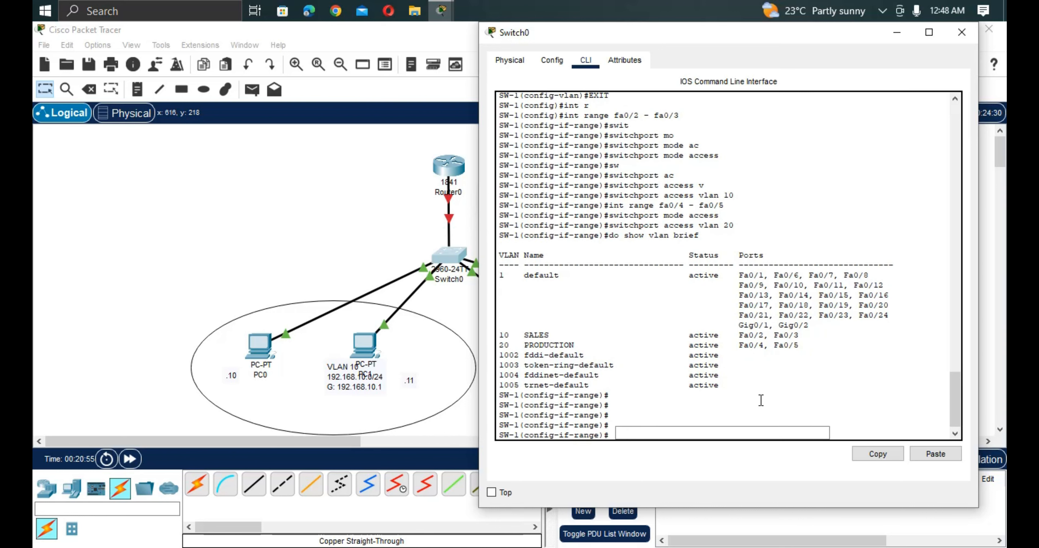
Leave interface range and global configuration modes to return SW-1 to privileged EXEC mode.
text(exit)
key(Return)
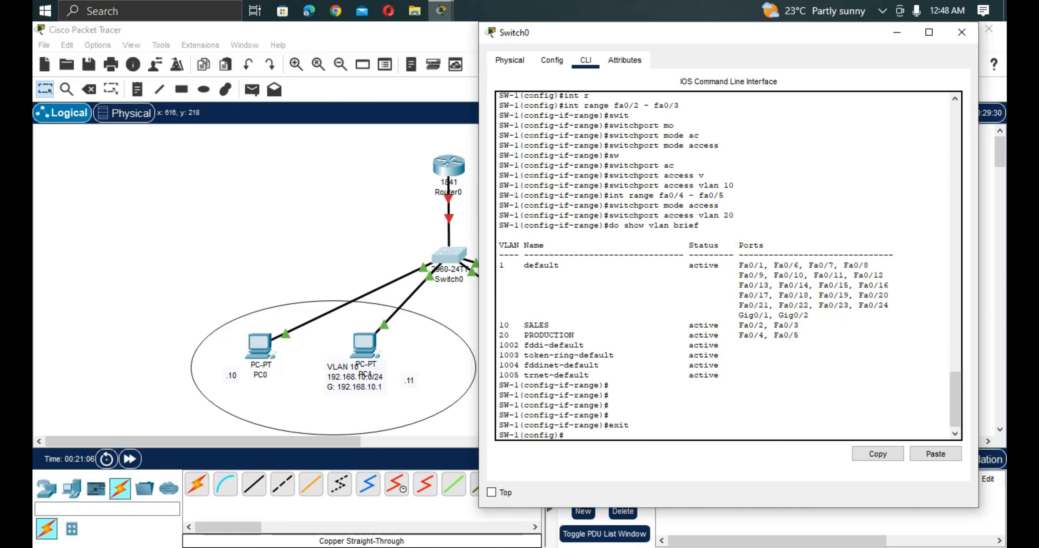
text(exit)
key(Return)
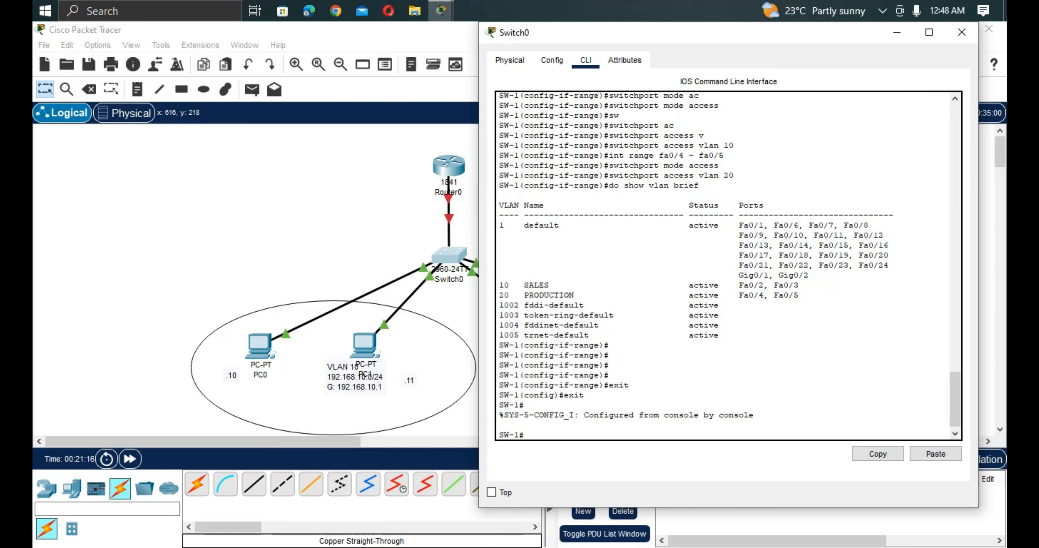
Run show vlan brief in privileged EXEC mode and review the rows for VLANs 10 and 20.
text(show v;la)
key(Tab)
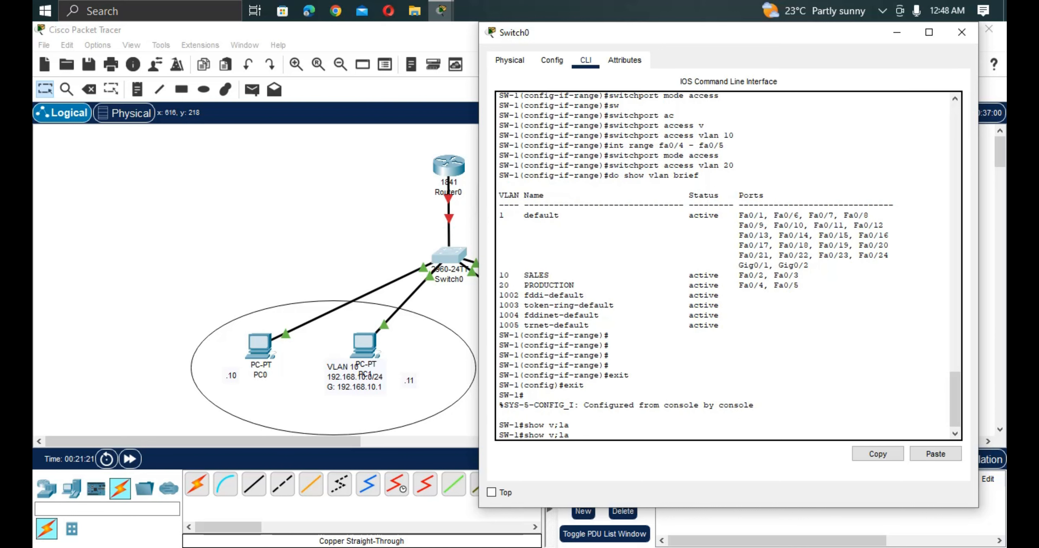
key(BackSpace)
key(BackSpace)
key(BackSpace)
key(BackSpace)
text(vla)
key(Tab)
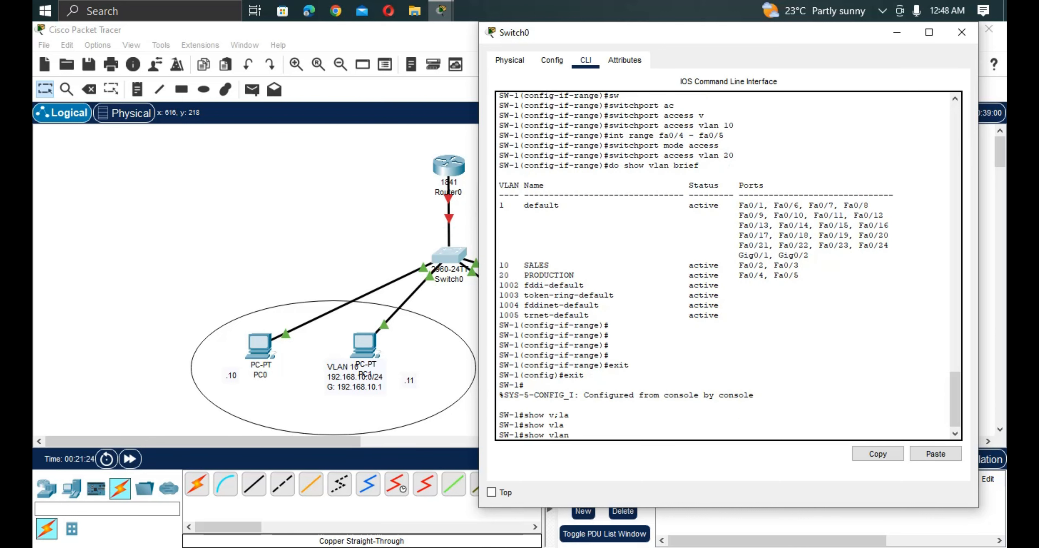
text(br)
key(Tab)
key(Return)
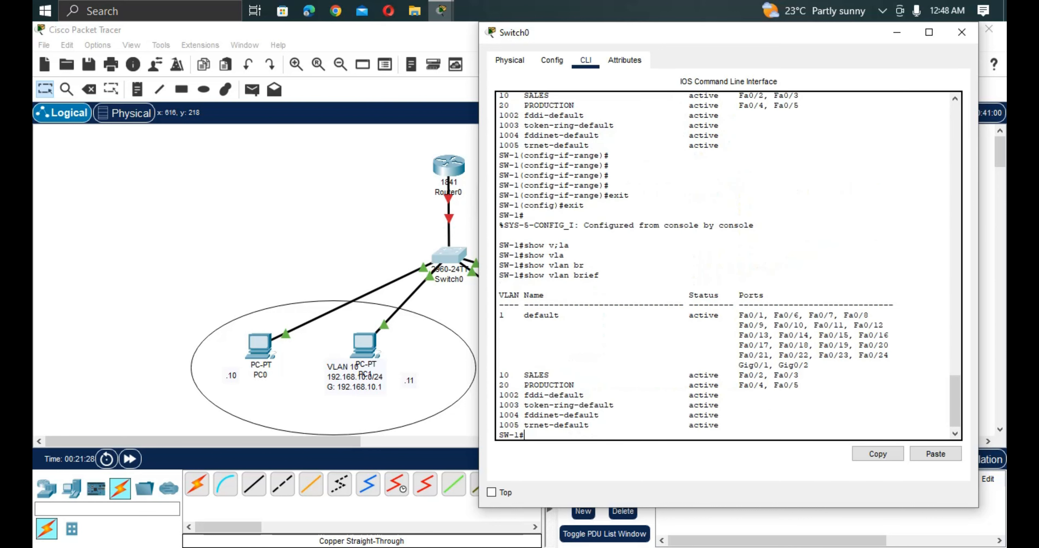
double_click(796, 385)
drag(796, 386, 490, 371)
key(Return)
key(Return)
key(Return)
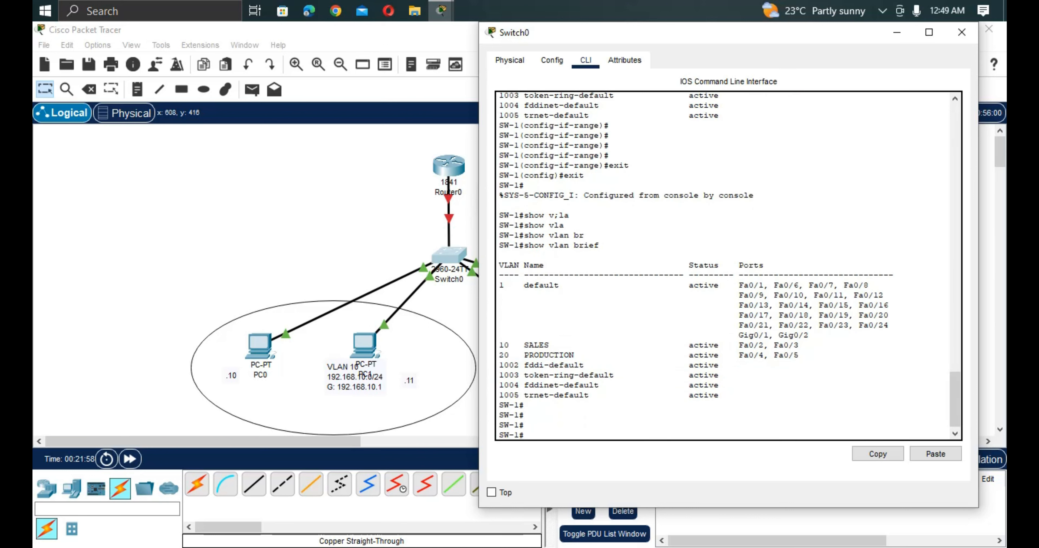
Enter interface configuration mode for fastEthernet 0/1 on SW-1.
click(896, 33)
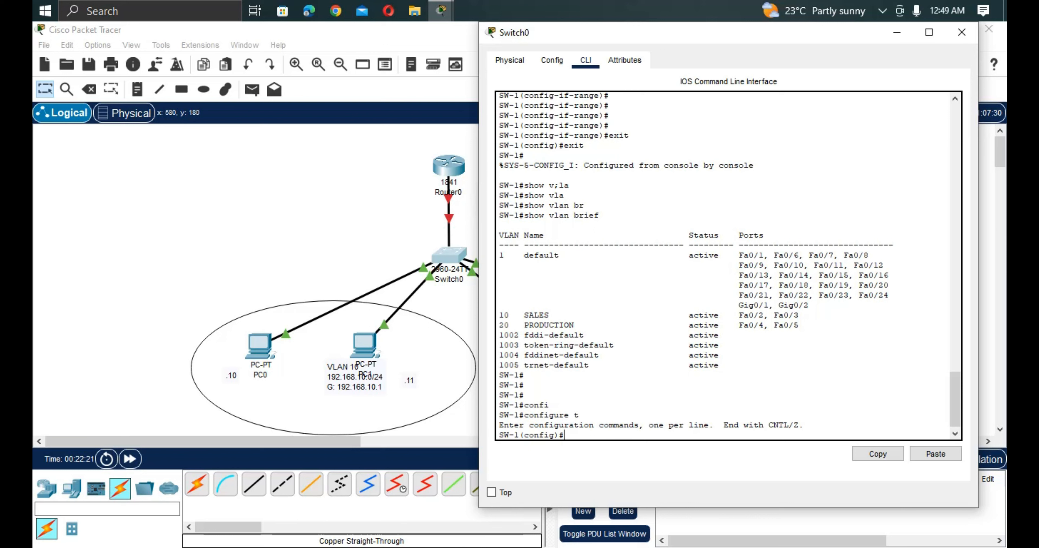
text(int fa)
key(Tab)
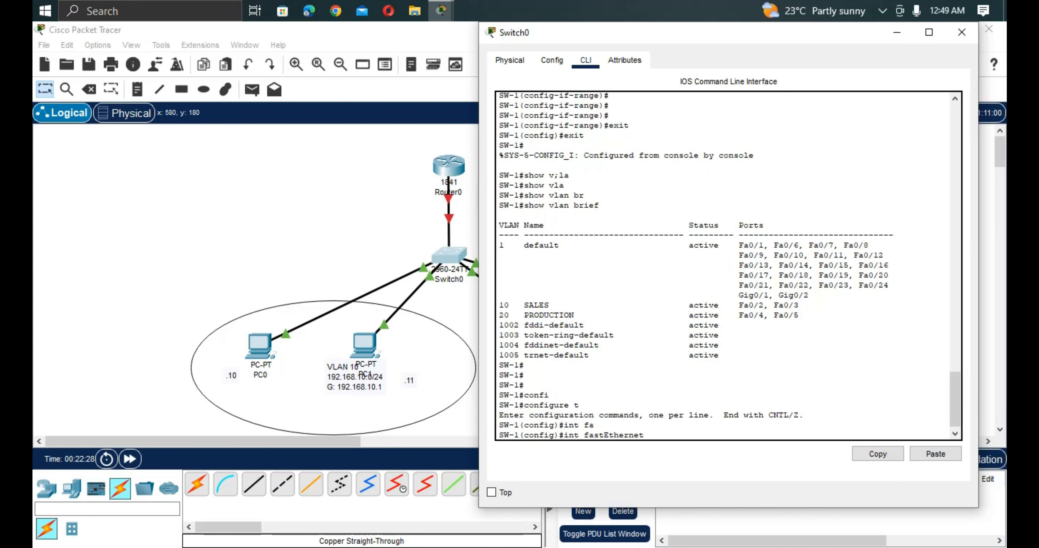
text(0/1)
key(Return)
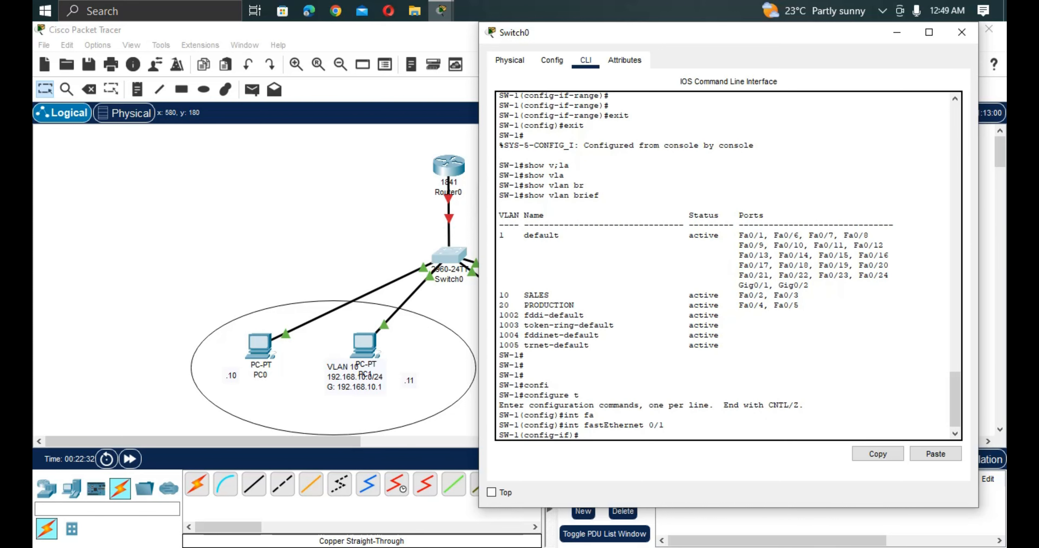
Set the switchport mode of fastEthernet 0/1 to trunk.
text(sw)
key(Tab)
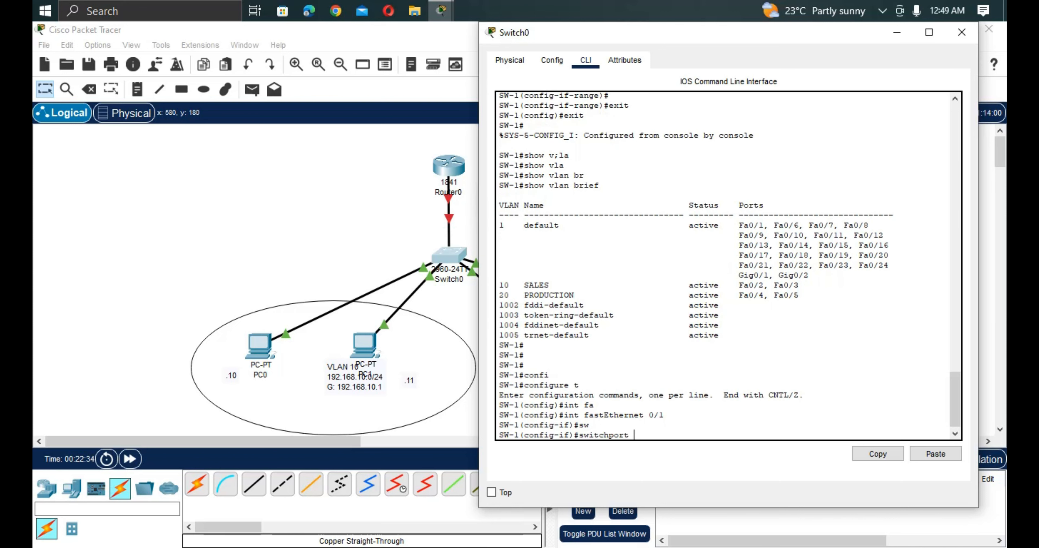
text(po)
key(Tab)
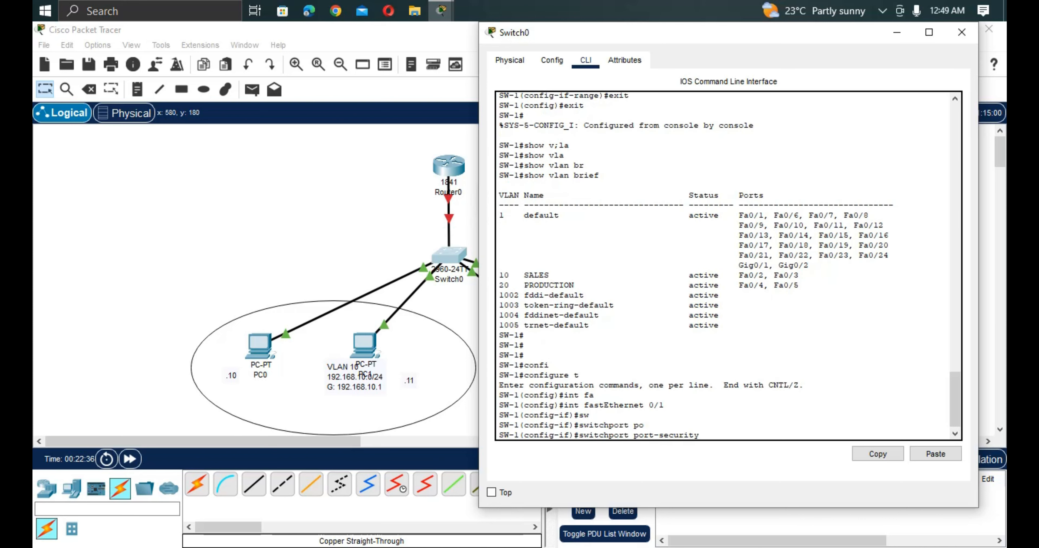
key(BackSpace)
key(BackSpace)
key(BackSpace)
key(BackSpace)
key(BackSpace)
key(BackSpace)
key(BackSpace)
key(BackSpace)
key(BackSpace)
key(BackSpace)
key(BackSpace)
key(BackSpace)
key(BackSpace)
text(mo)
key(Tab)
text(t)
key(Tab)
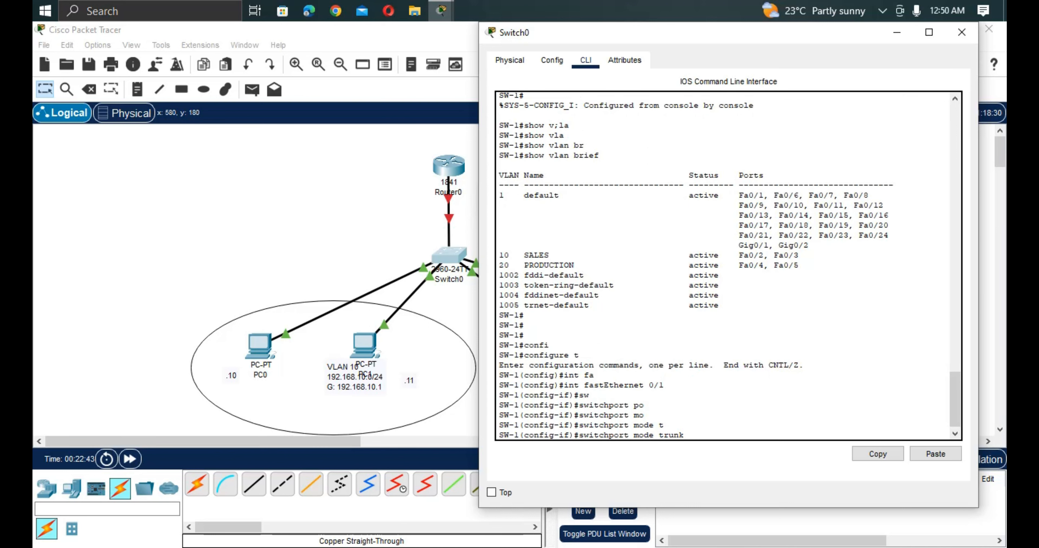
key(Return)
Allow all VLANs on the fastEthernet 0/1 trunk with switchport trunk allowed vlan all.
text(sw)
key(Tab)
text(tr)
key(Tab)
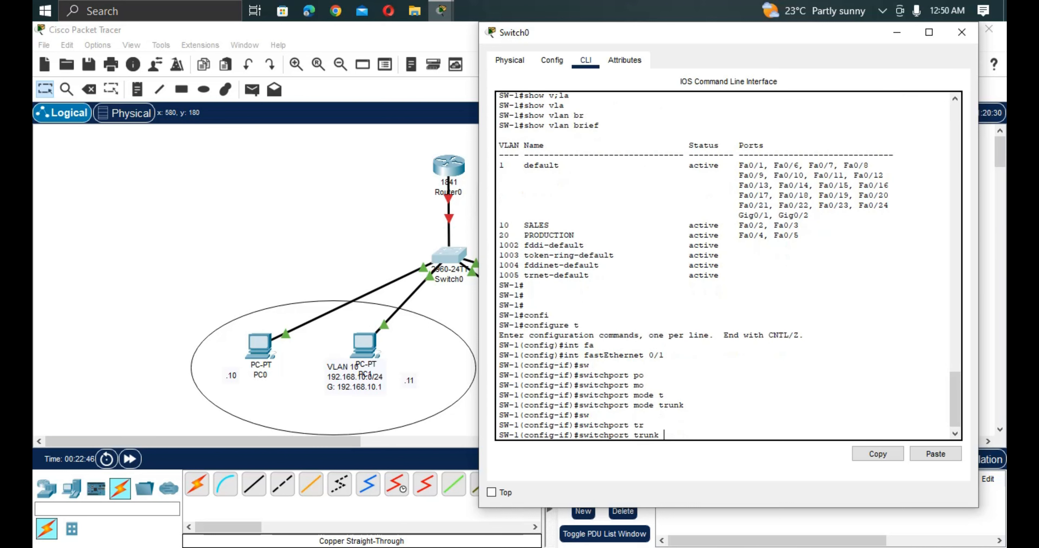
text(al)
key(Tab)
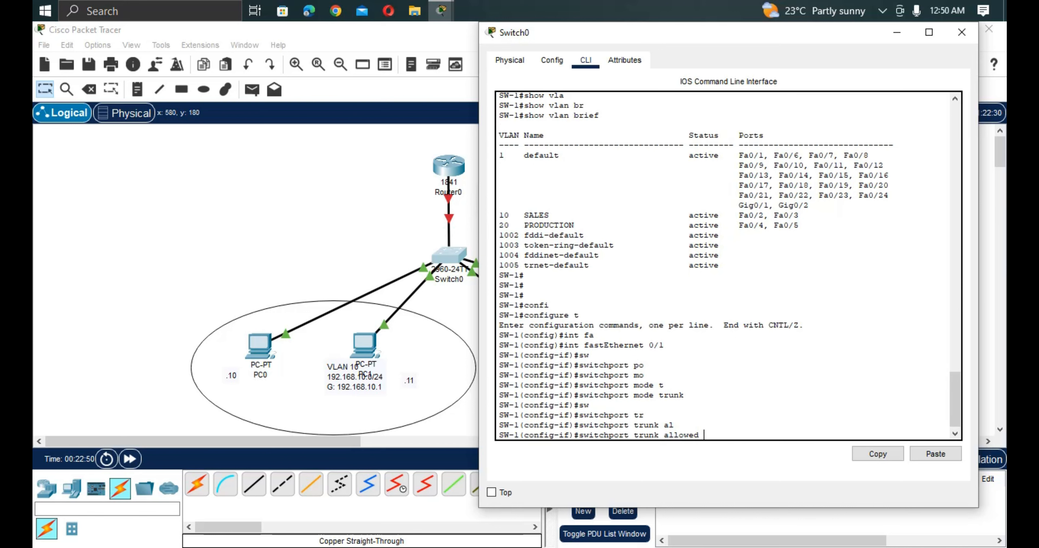
text(v)
key(Tab)
text(a)
key(Tab)
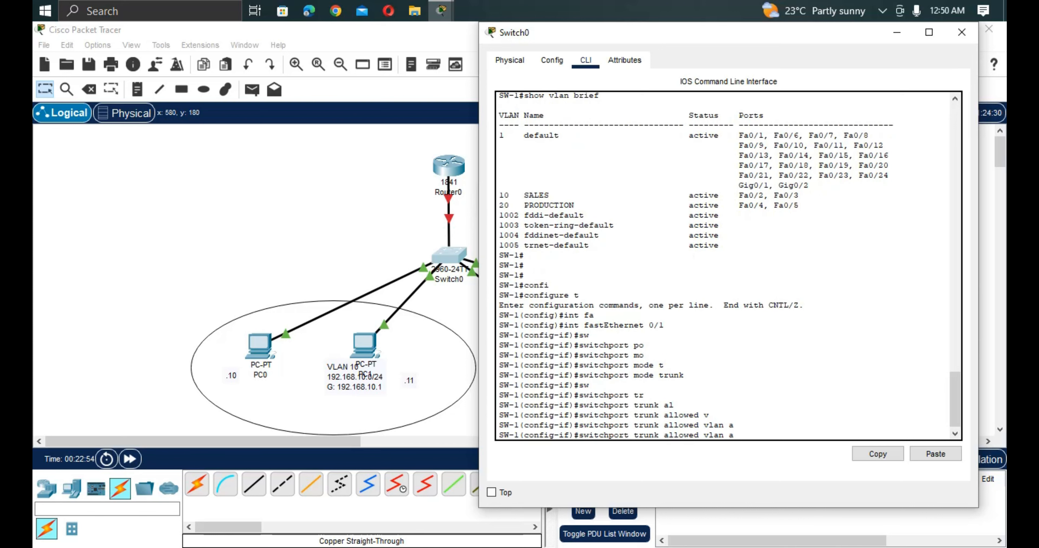
text(ll)
key(Tab)
key(Return)
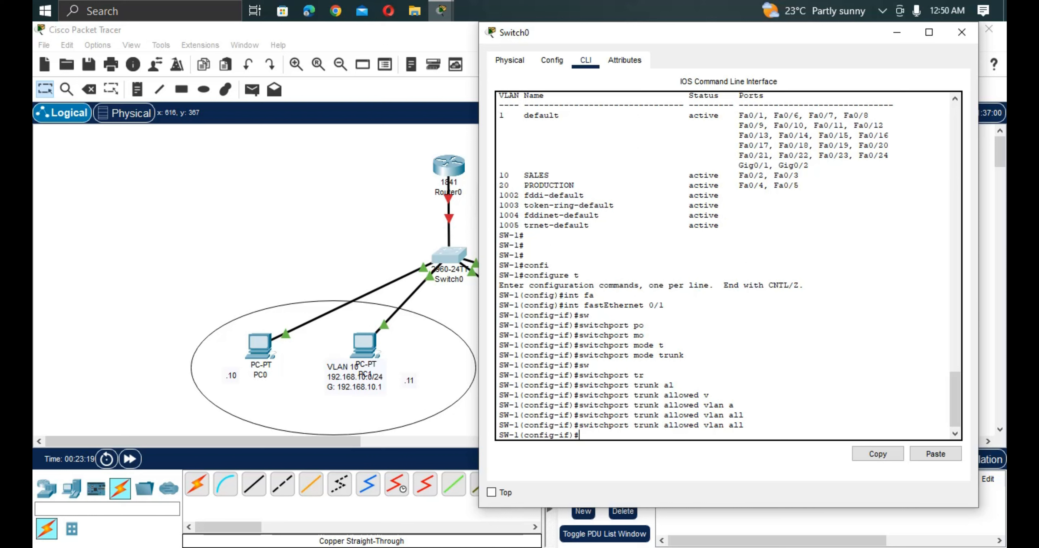
Save SW-1's running configuration with do copy run start, accepting the default destination filename startup-config.
text(do copy run st)
key(Tab)
text(art)
key(Return)
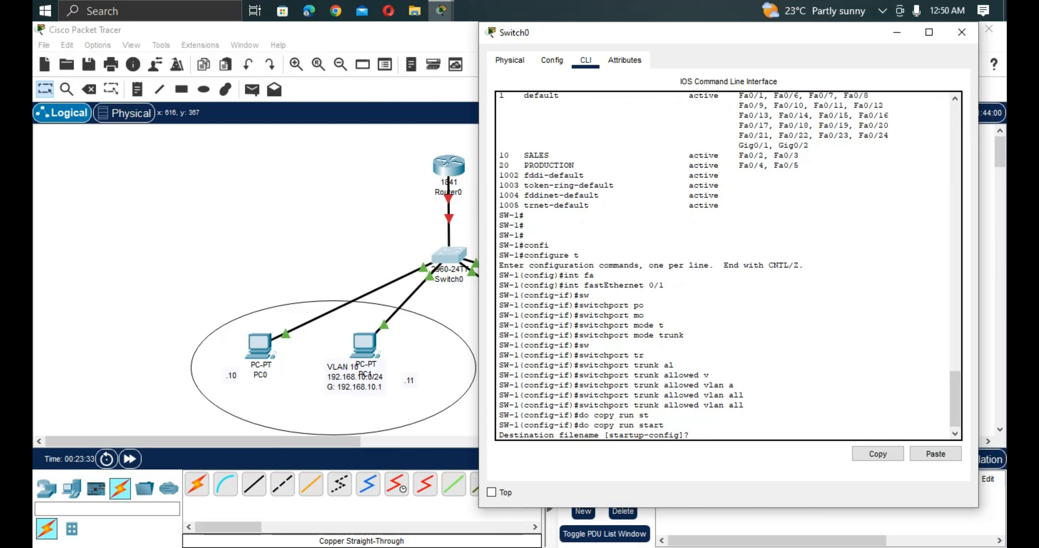
key(Return)
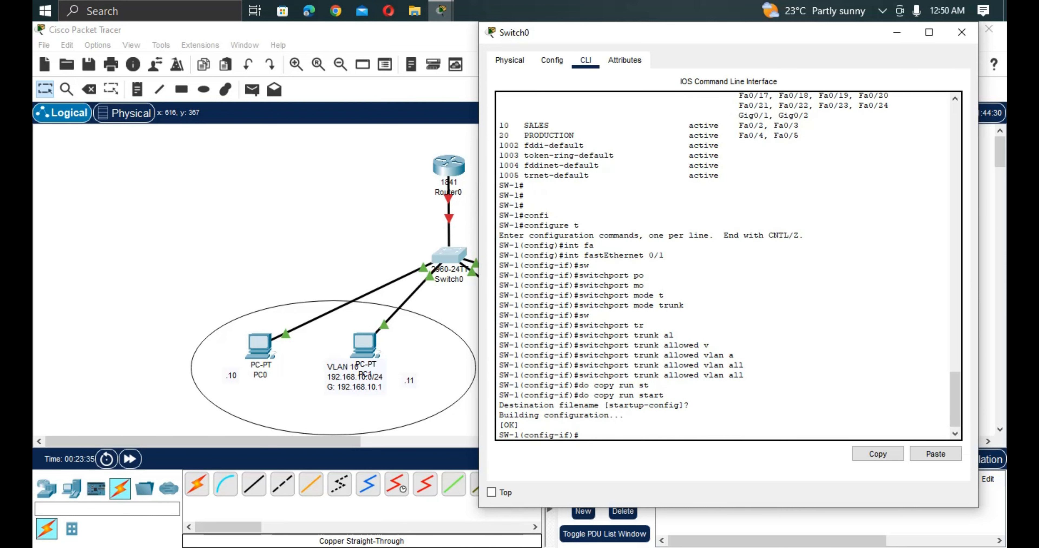
key(Return)
key(Return)
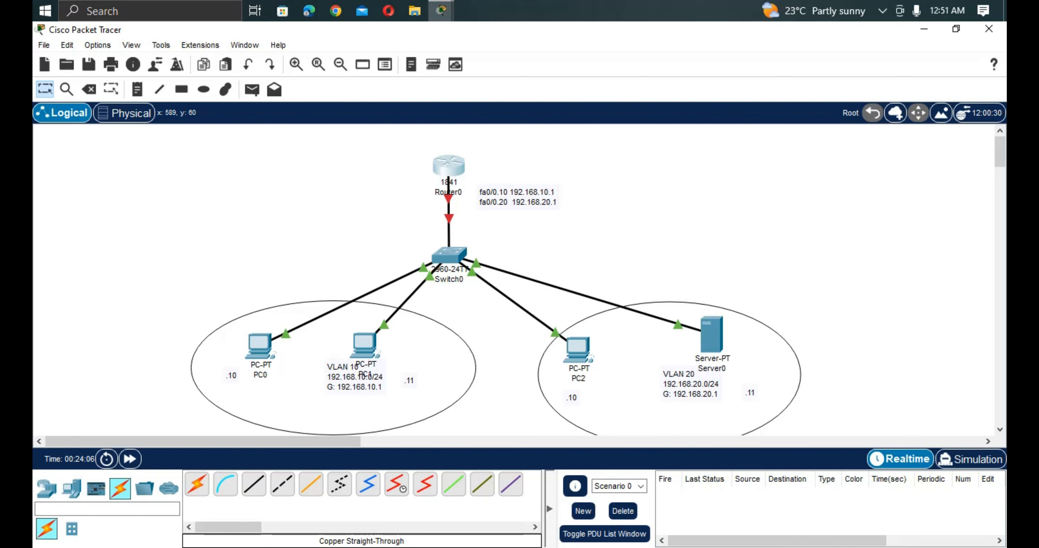
Open Router0's command-line interface and decline the initial configuration dialog with no to reach the Router> prompt.
click(449, 166)
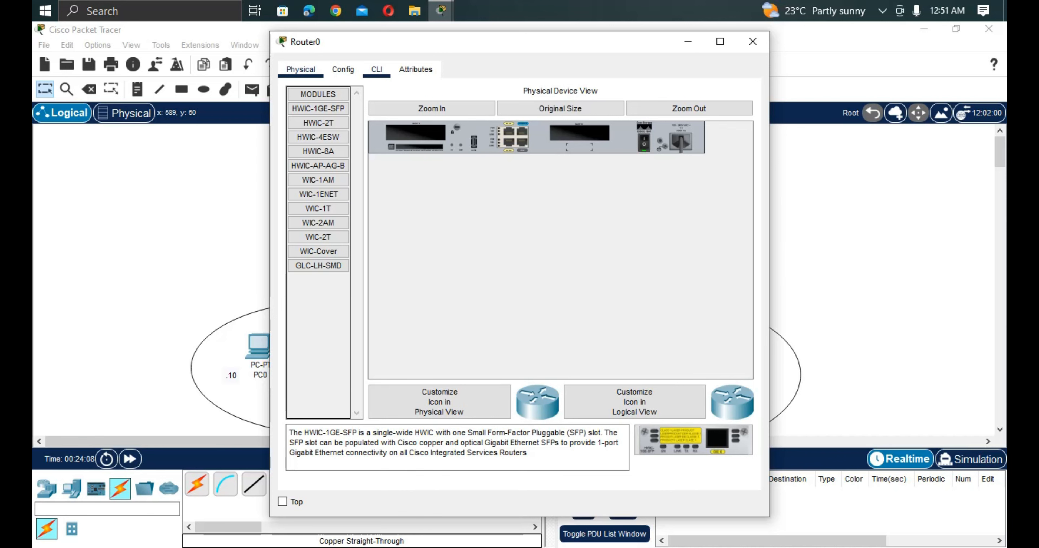
click(377, 70)
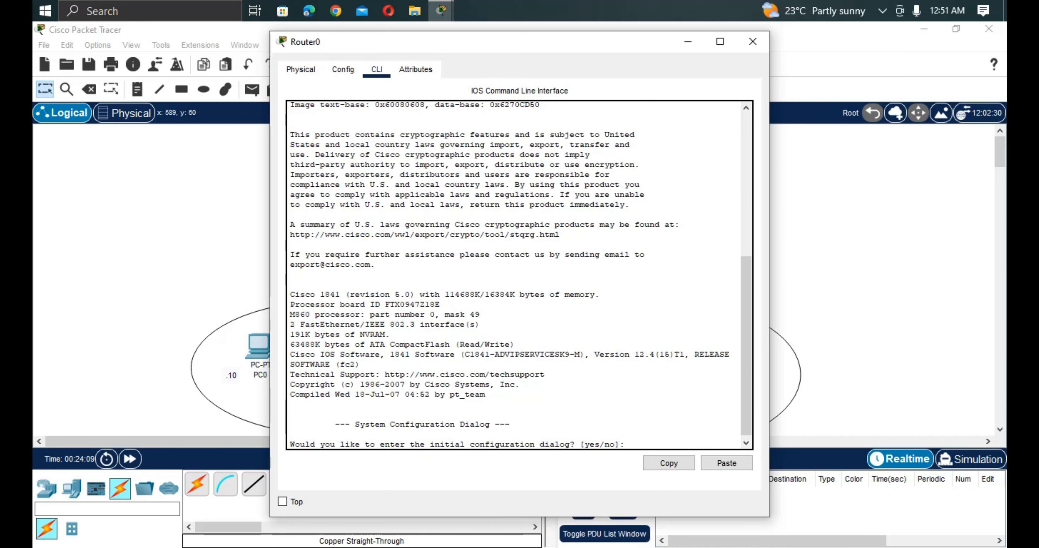
key(Return)
key(Return)
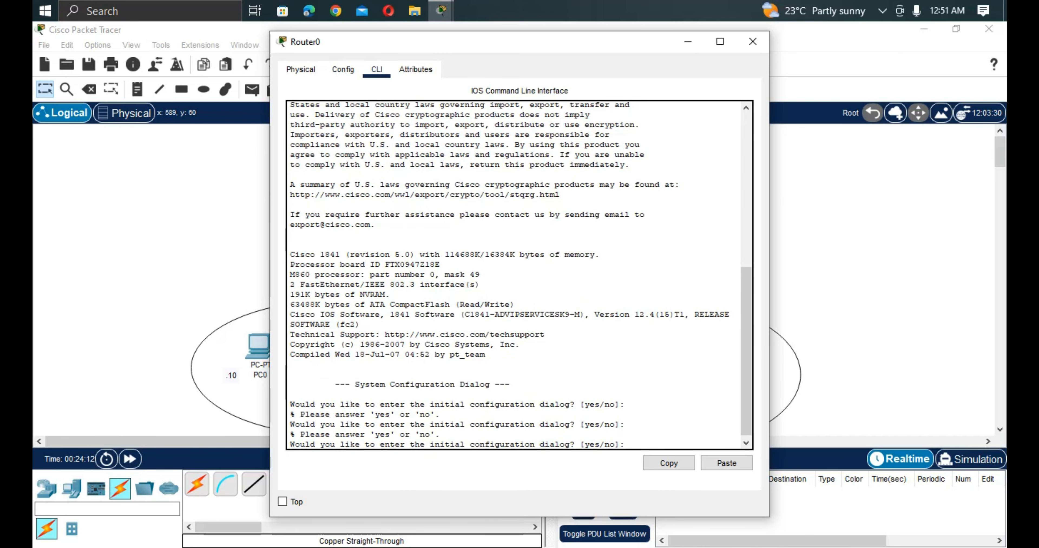
text(no)
key(Return)
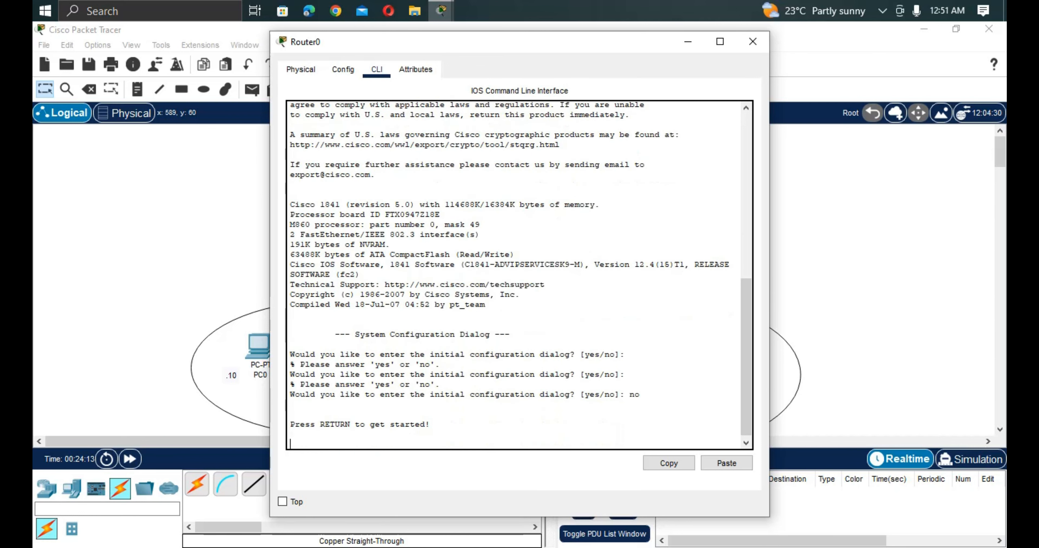
key(Return)
key(Return)
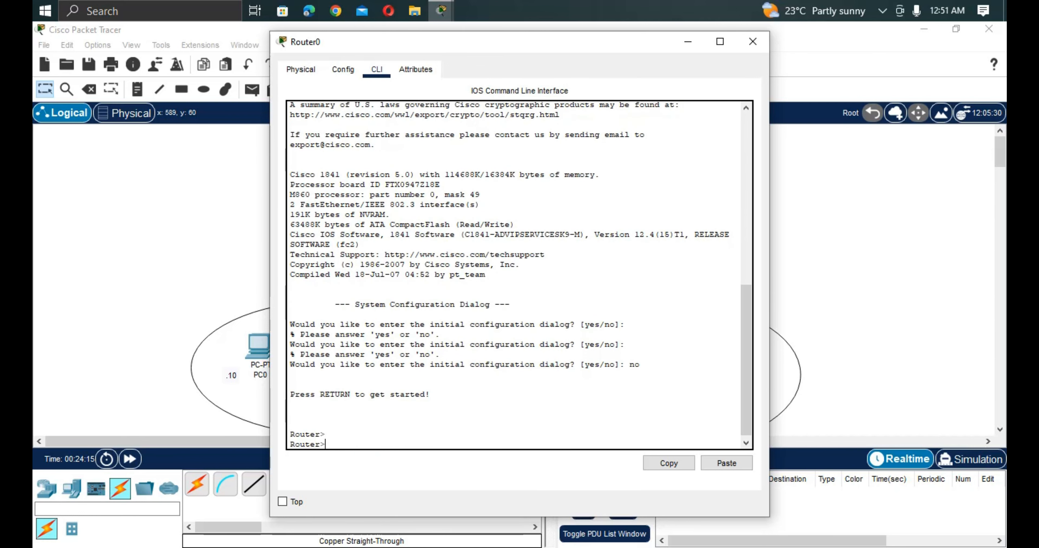
Enter global configuration mode on Router0 and select interface fastEthernet 0/0 for configuration.
text(ena)
key(Tab)
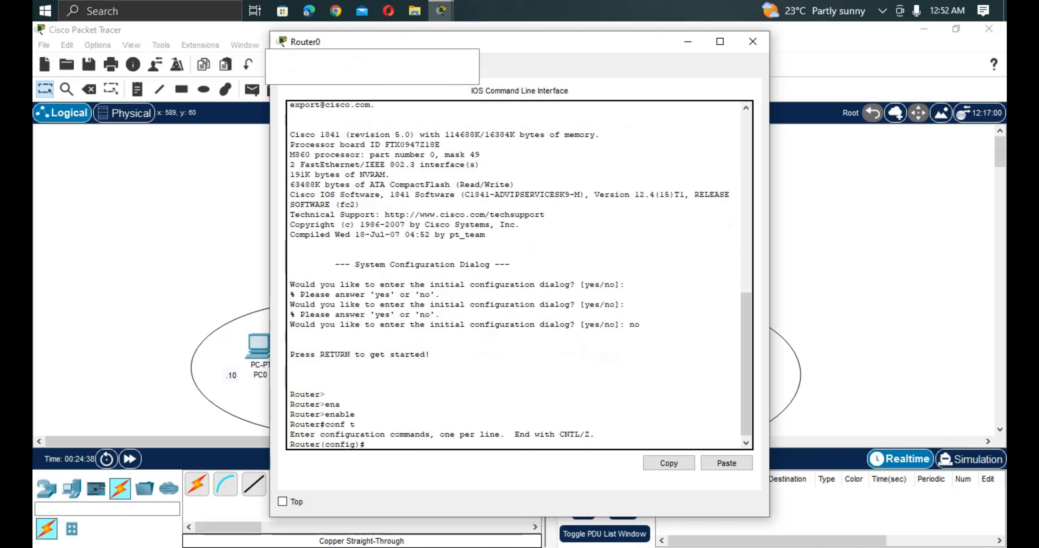
text(io)
text( n)
text(t)
key(Return)
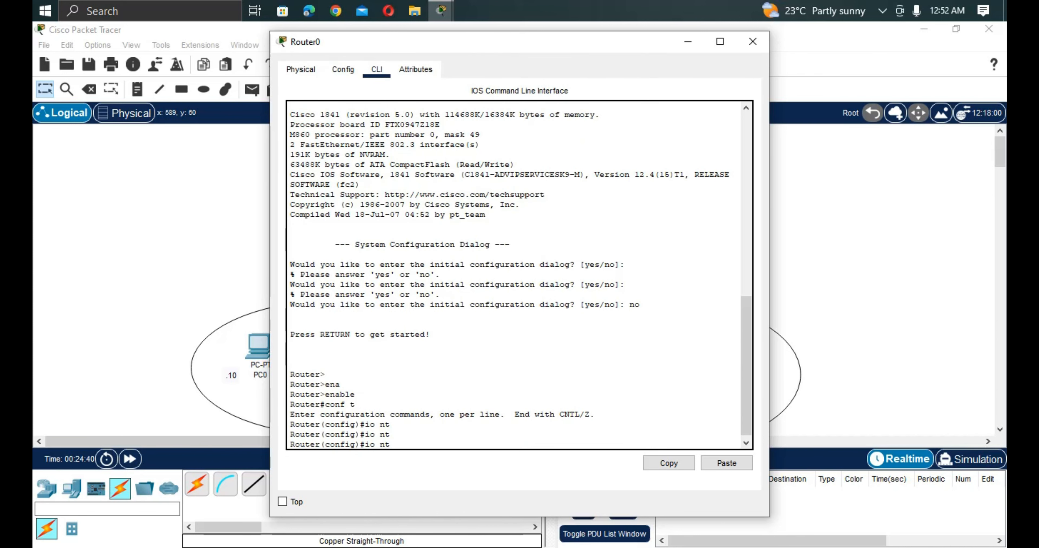
text(iont f)
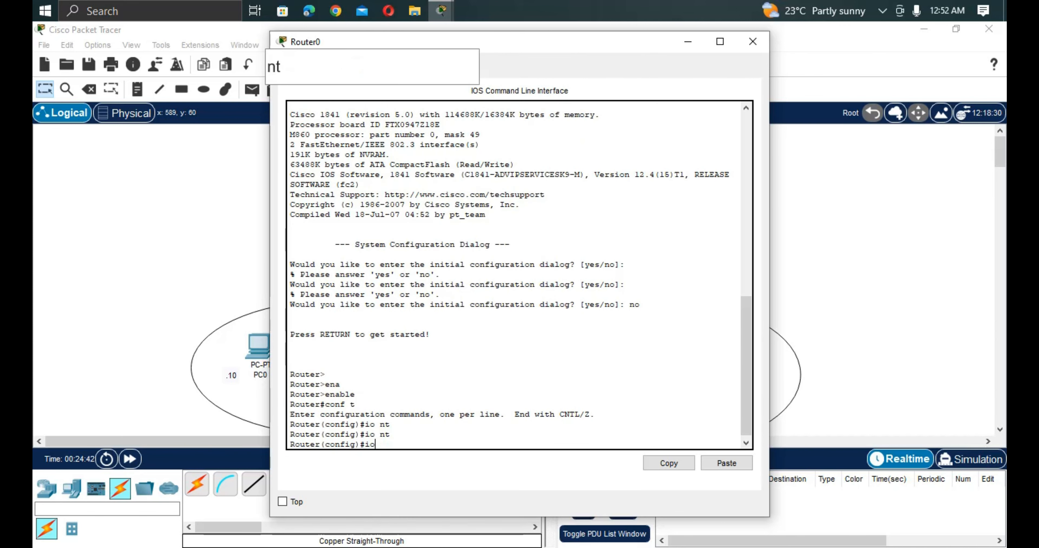
text(a)
key(Tab)
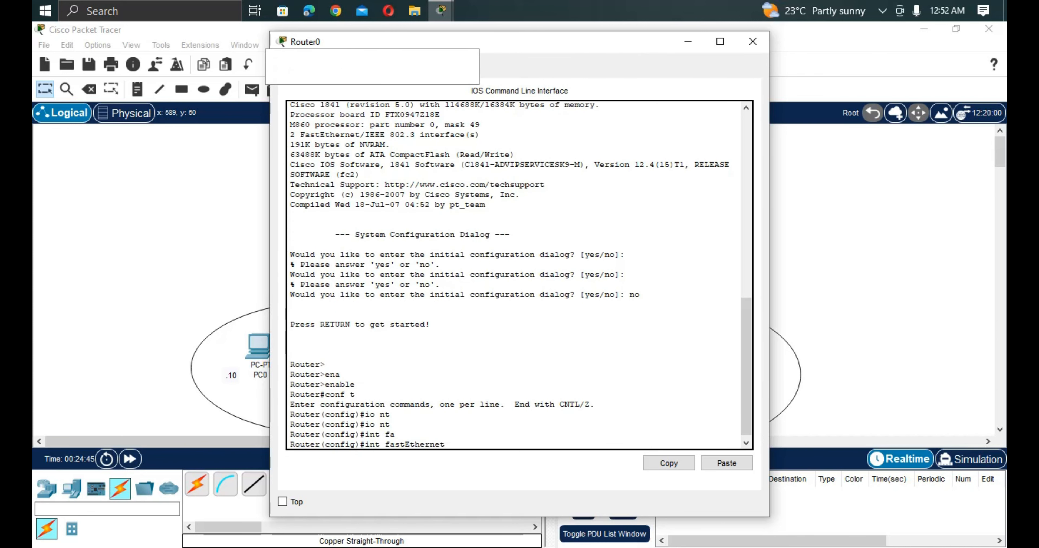
text(0/0)
key(Return)
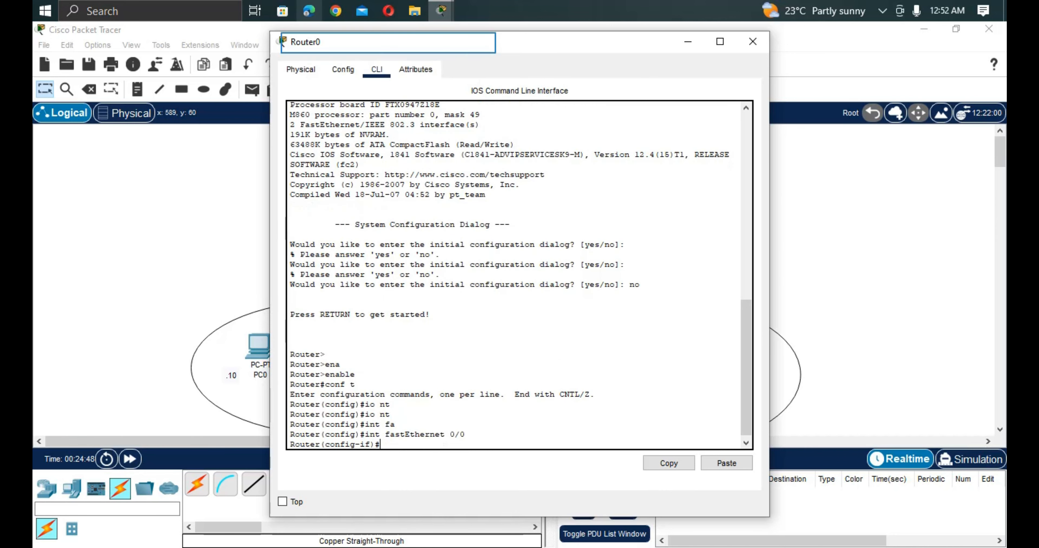
Enable Router0's fastEthernet 0/0 with no shut and exit to global configuration mode.
drag(411, 42, 797, 133)
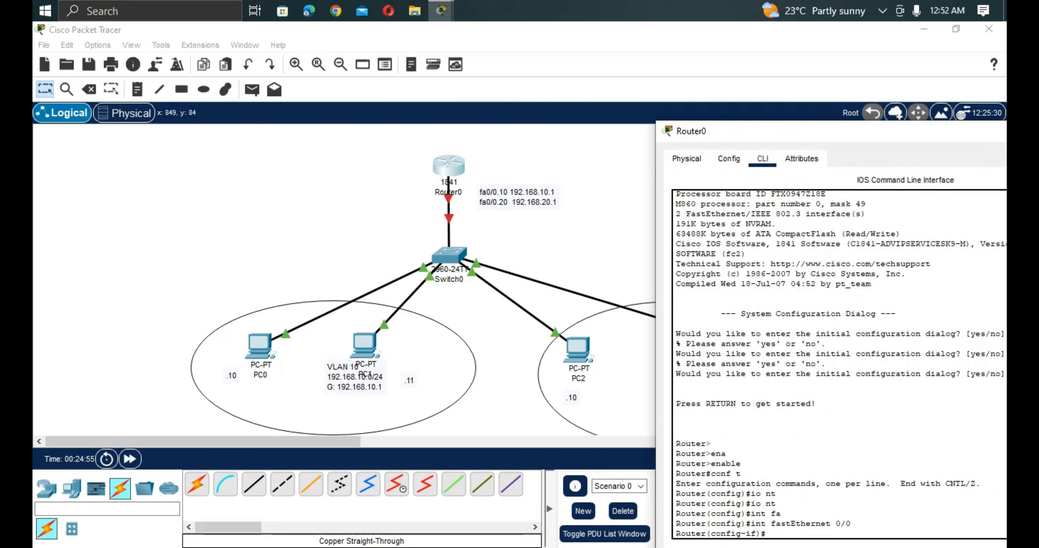
drag(805, 136, 660, 65)
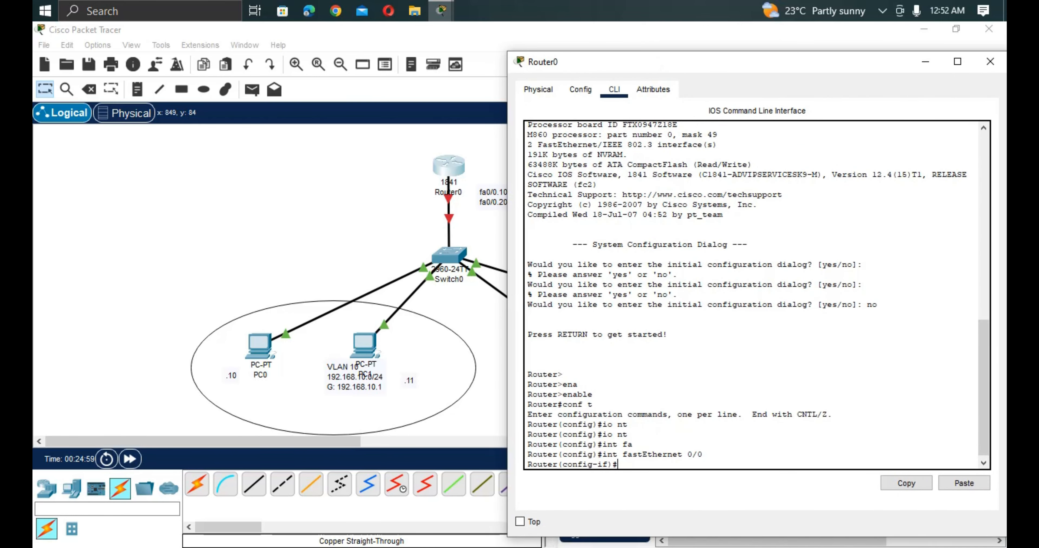
drag(660, 64, 696, 57)
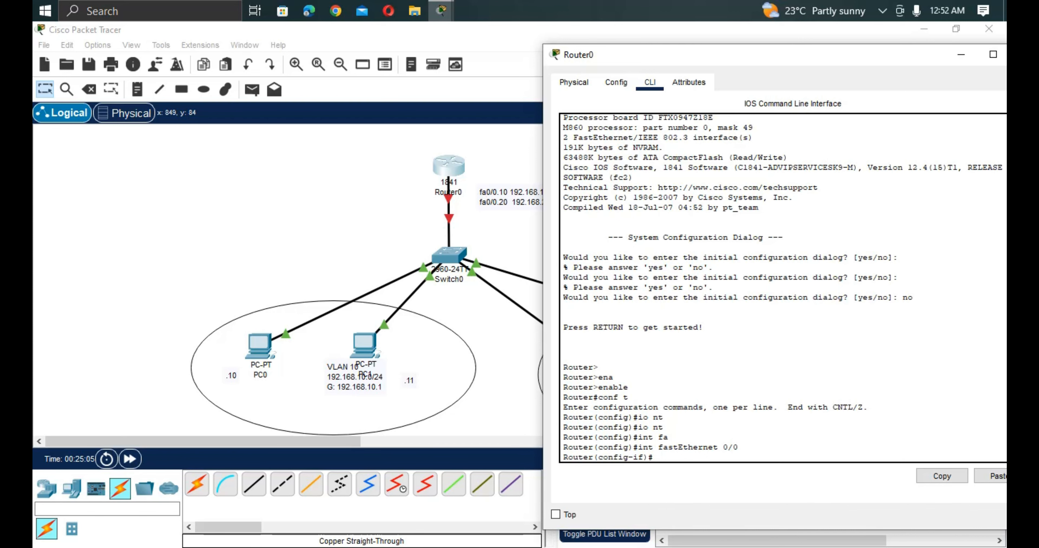
text(no shut)
key(Return)
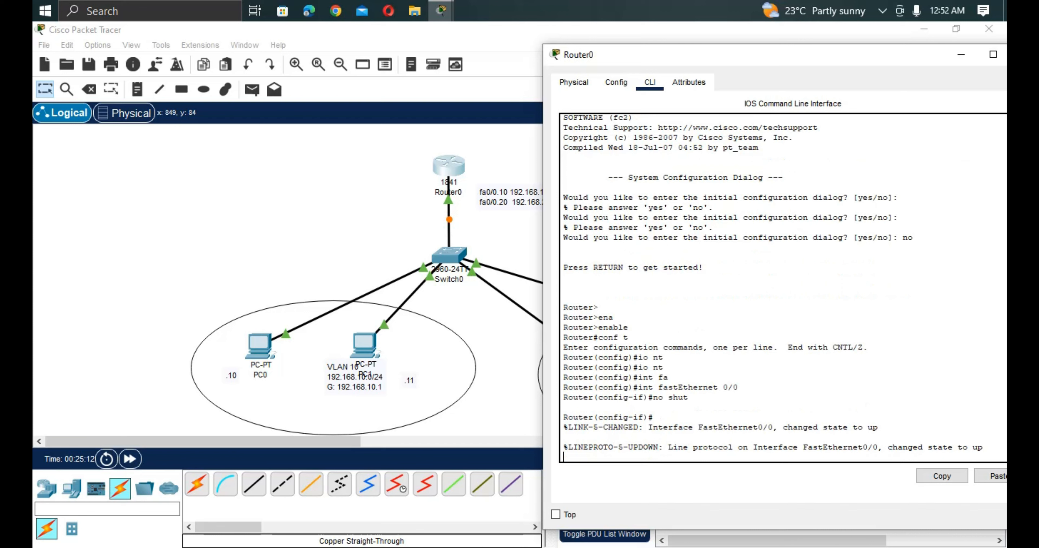
key(Return)
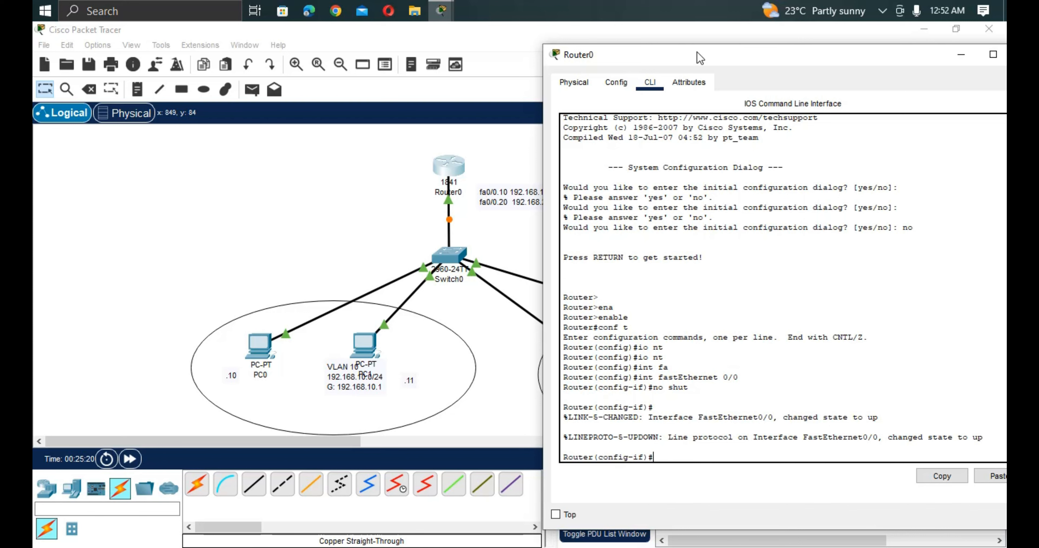
text(exit)
key(Return)
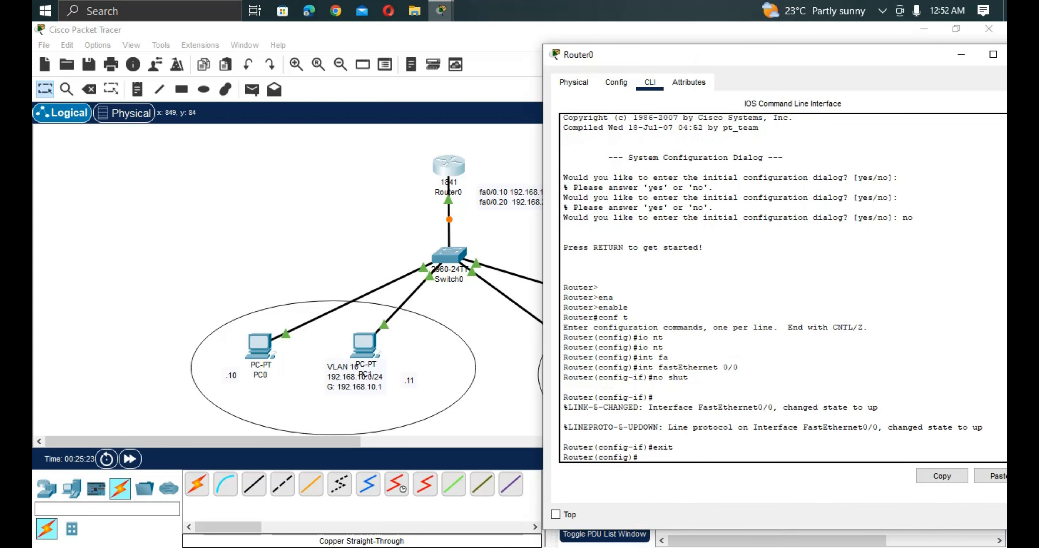
Set PC0's static IPv4 address to 192.168.10.10 with subnet mask 255.255.255.0.
drag(684, 60, 840, 45)
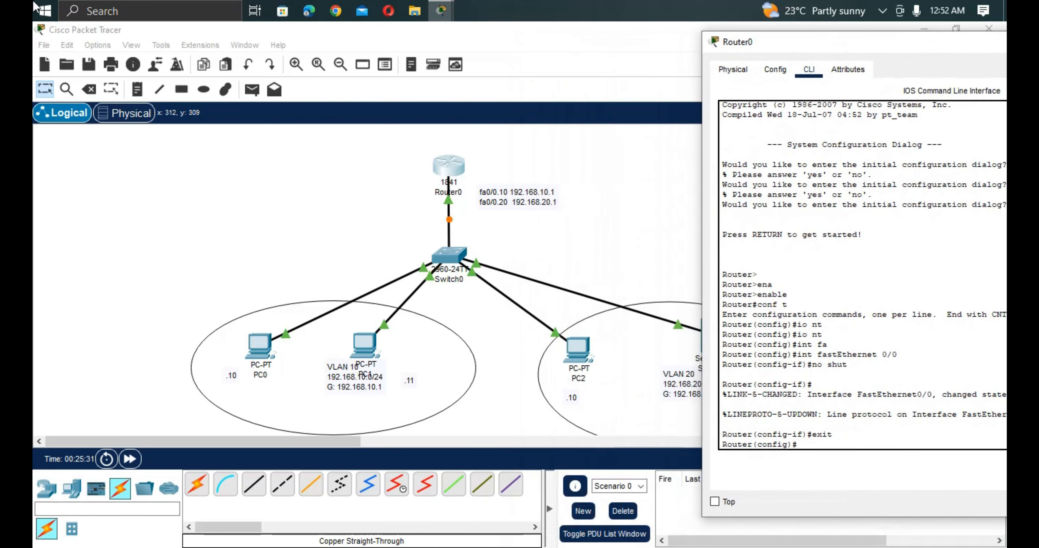
click(258, 350)
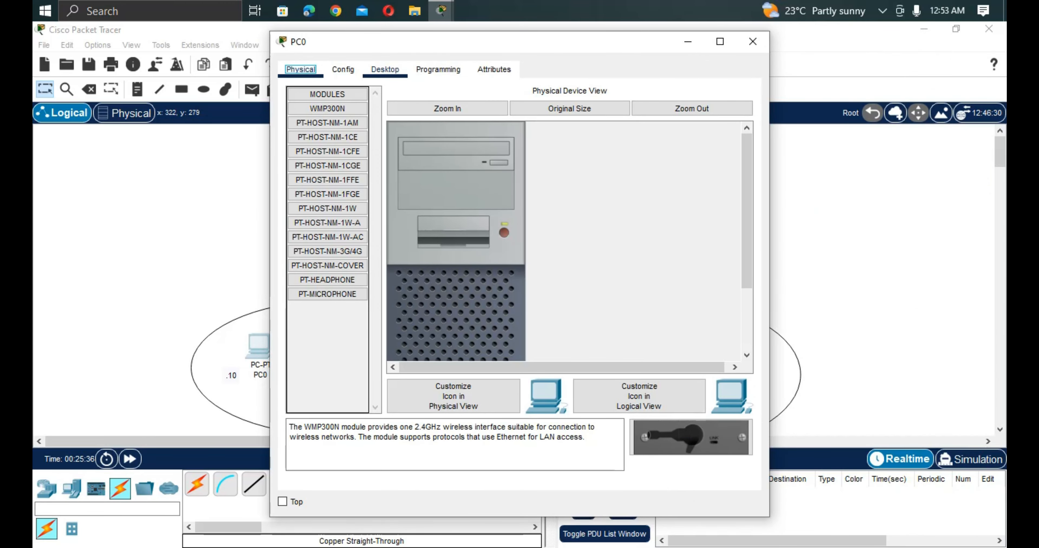
click(384, 70)
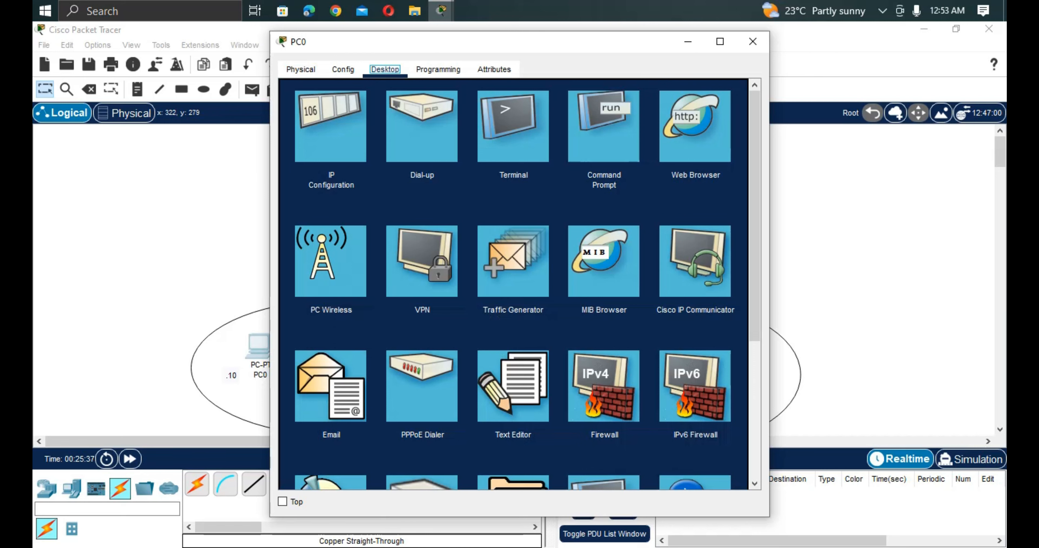
click(330, 126)
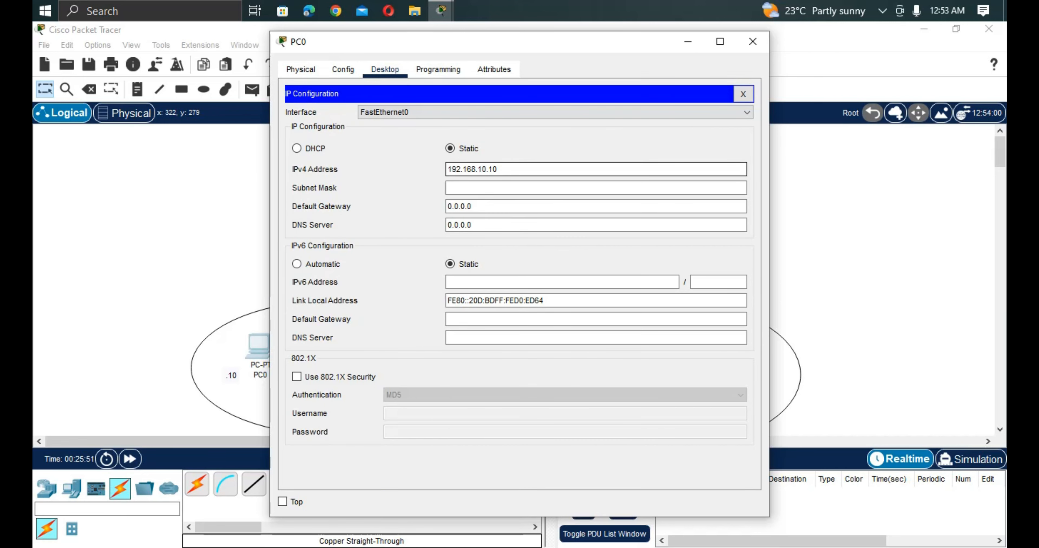
click(467, 188)
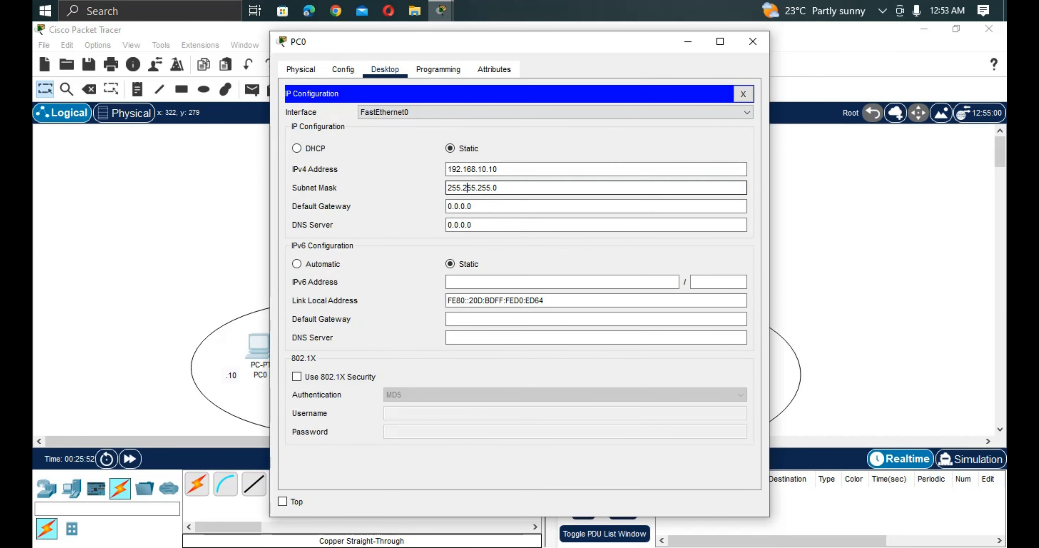
Set PC0's default gateway to 192.168.10.1 and close its configuration window.
click(471, 207)
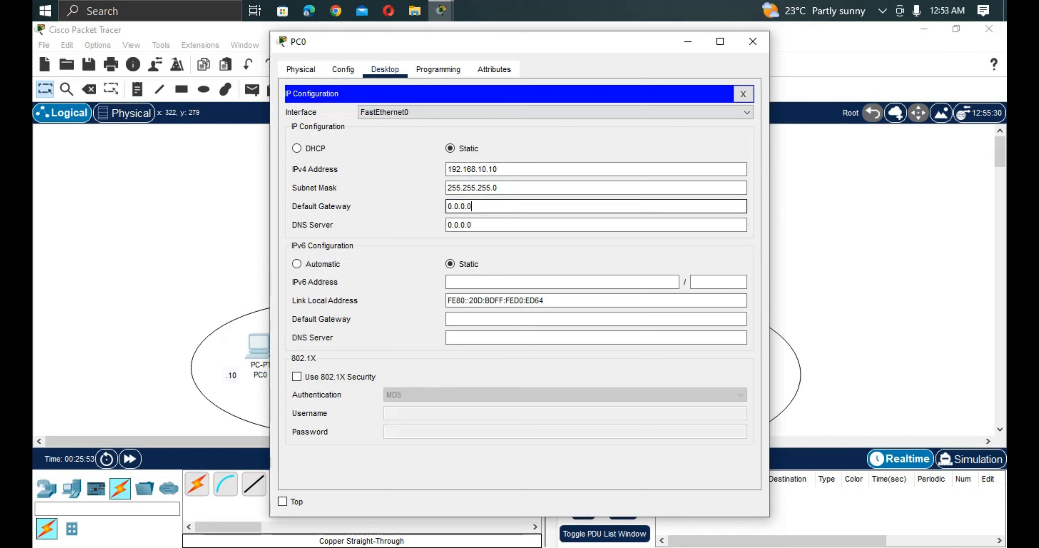
key(BackSpace)
key(BackSpace)
key(BackSpace)
key(BackSpace)
key(BackSpace)
key(BackSpace)
key(BackSpace)
text(192.168.10.1)
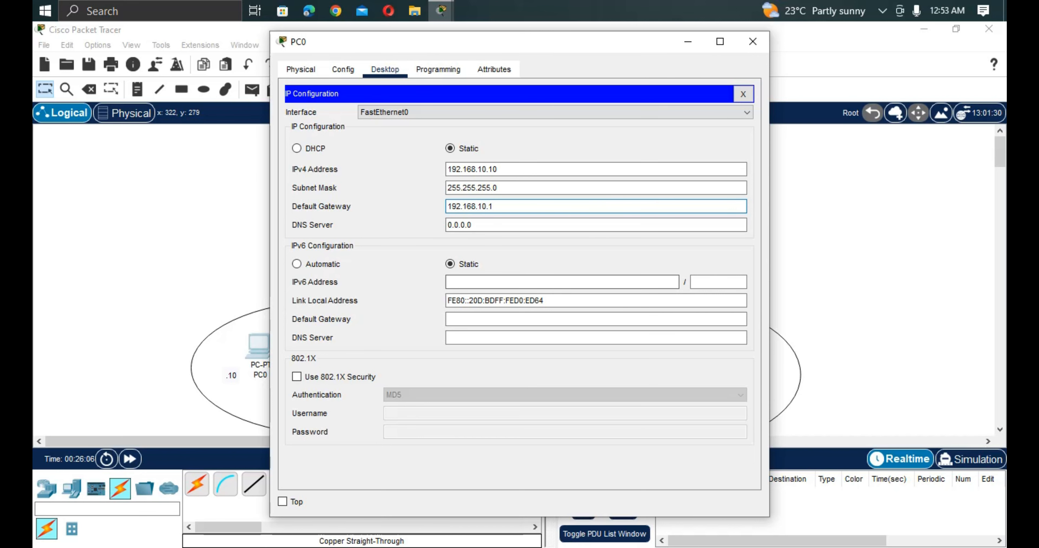
click(753, 41)
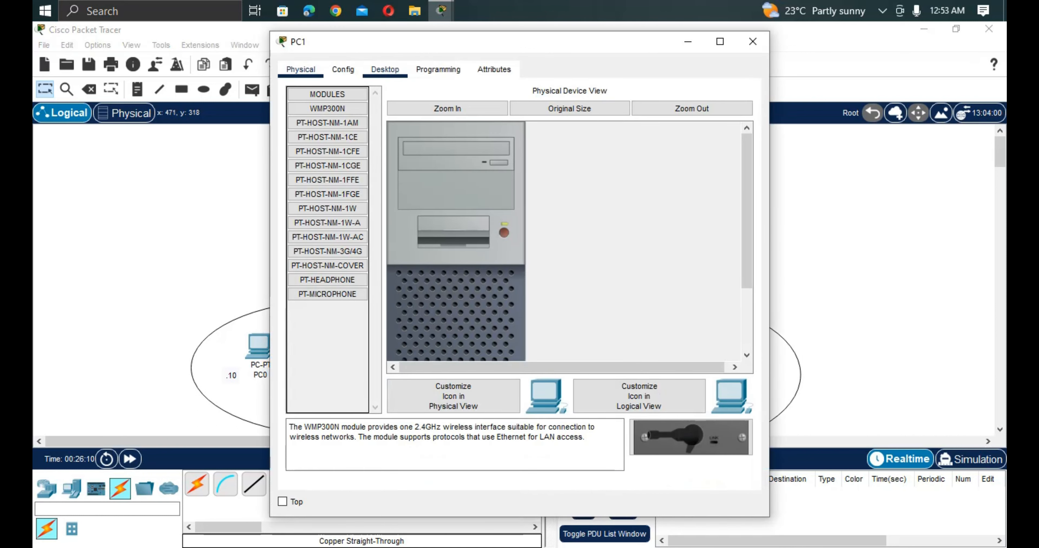
Set PC1's static IPv4 address to 192.168.10.11 with subnet mask 255.255.255.0.
click(384, 70)
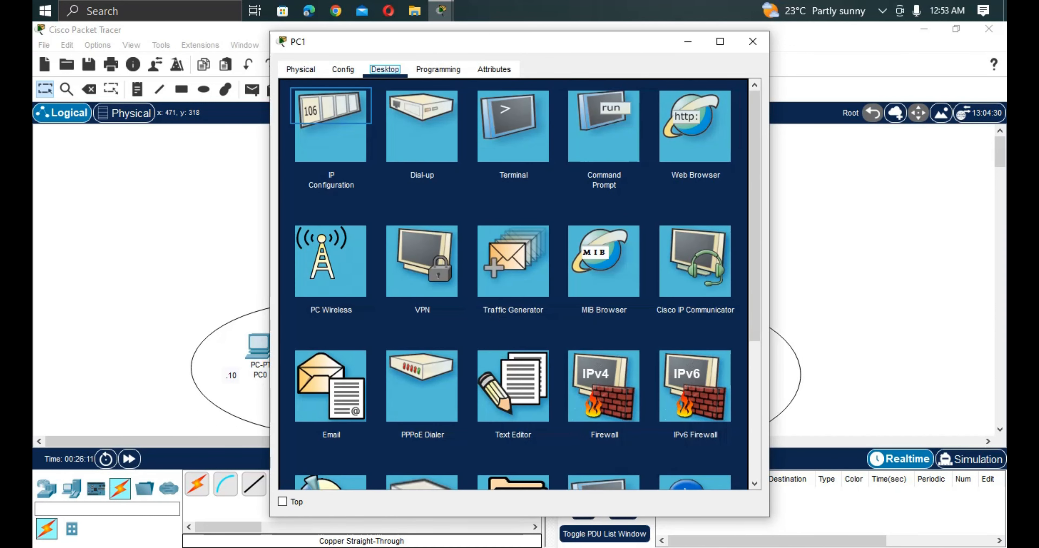
click(330, 121)
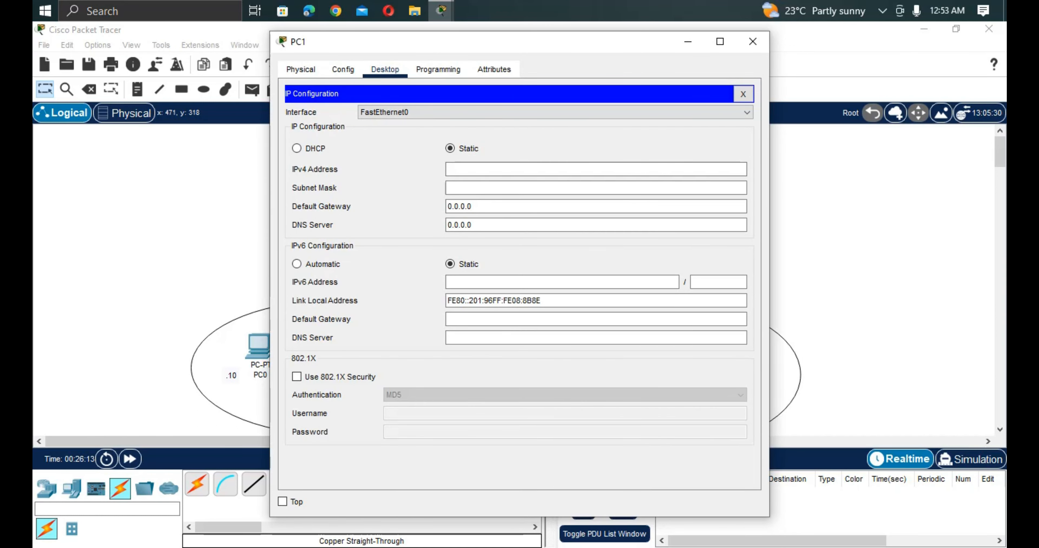
click(596, 169)
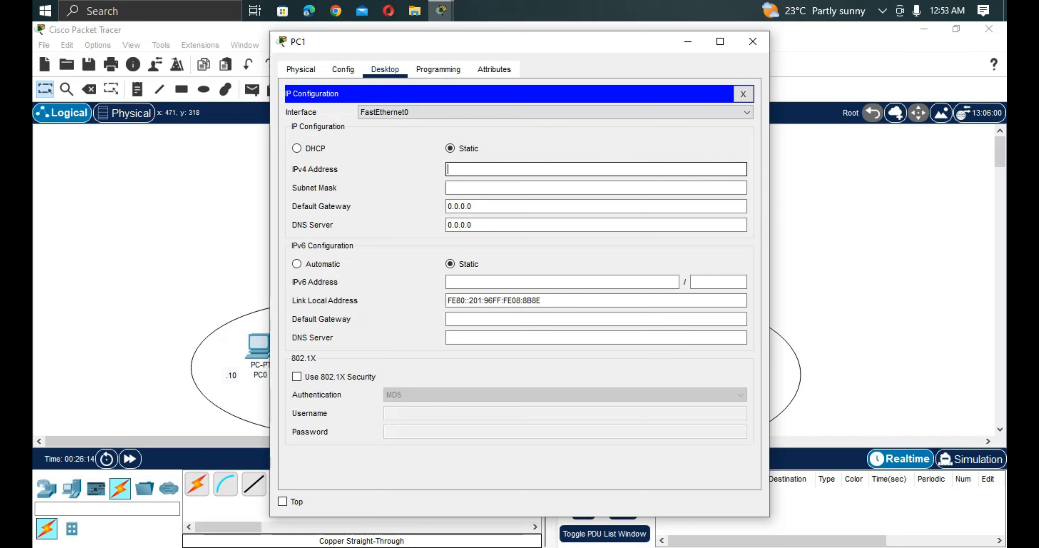
text(192.168.10.11)
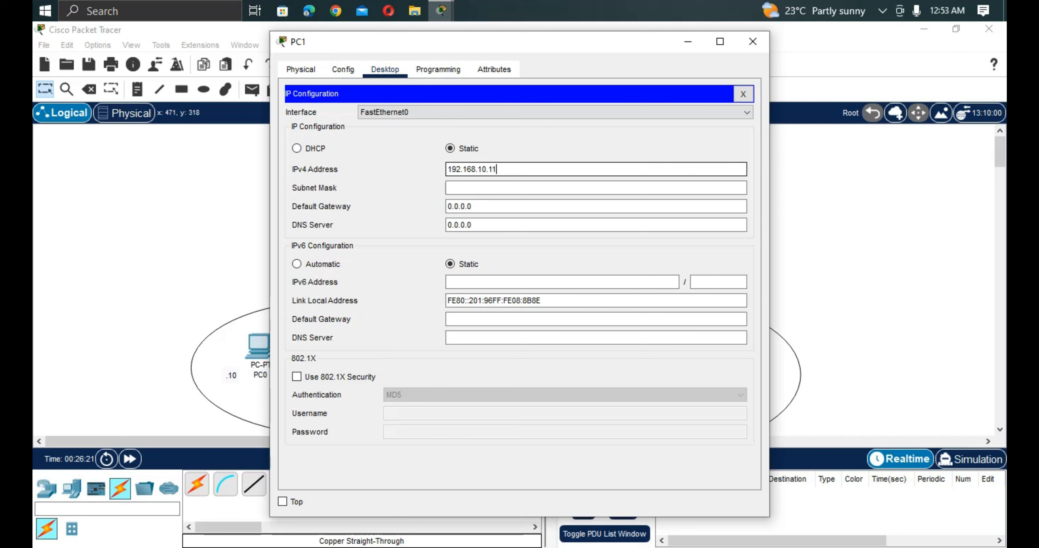
click(478, 188)
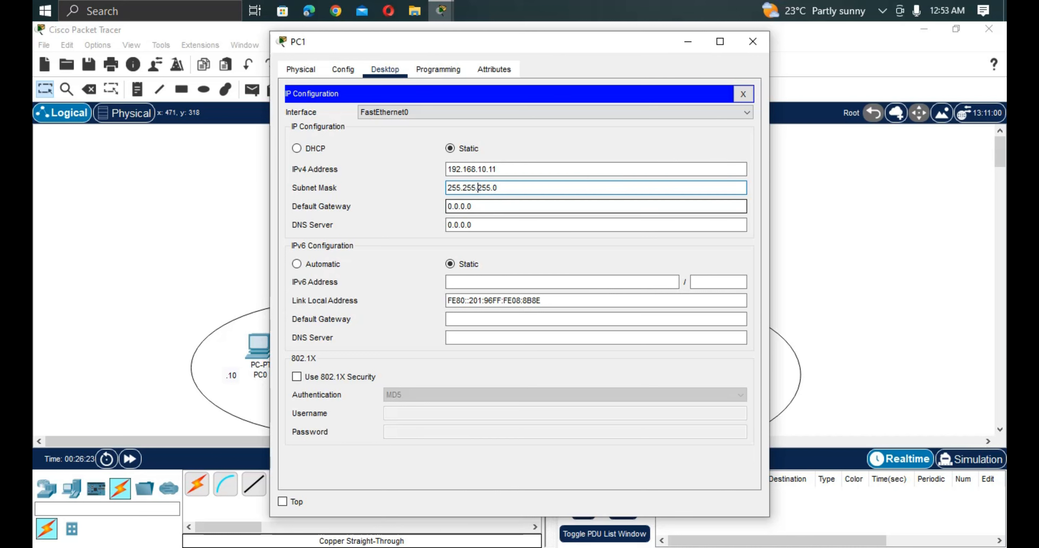
Clear the preset default gateway address in PC1's IP configuration.
click(478, 206)
key(BackSpace)
key(BackSpace)
key(BackSpace)
key(BackSpace)
key(BackSpace)
key(BackSpace)
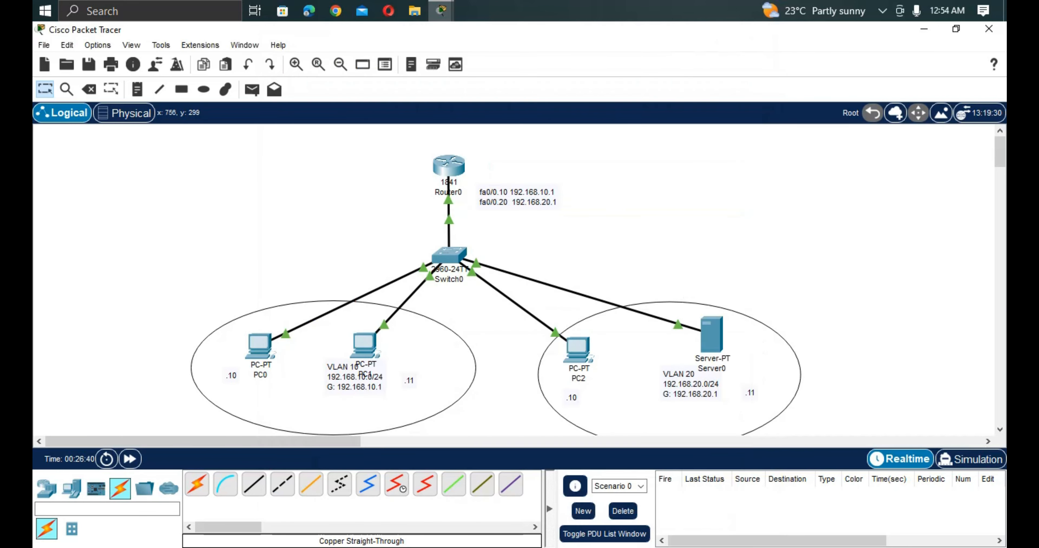
Set PC2's static IPv4 address to 192.168.20.10 with subnet mask 255.255.255.0.
click(579, 342)
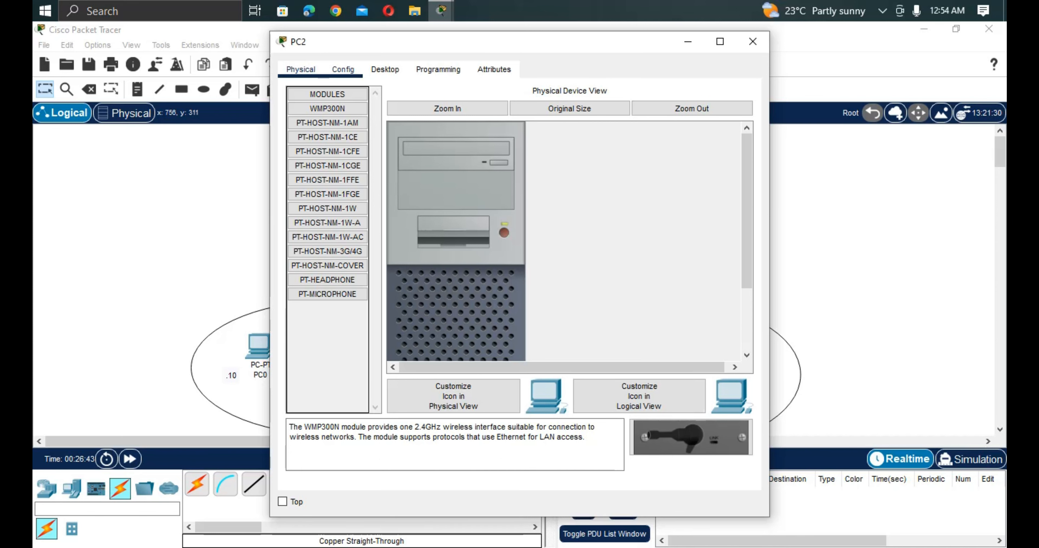
click(385, 69)
click(331, 127)
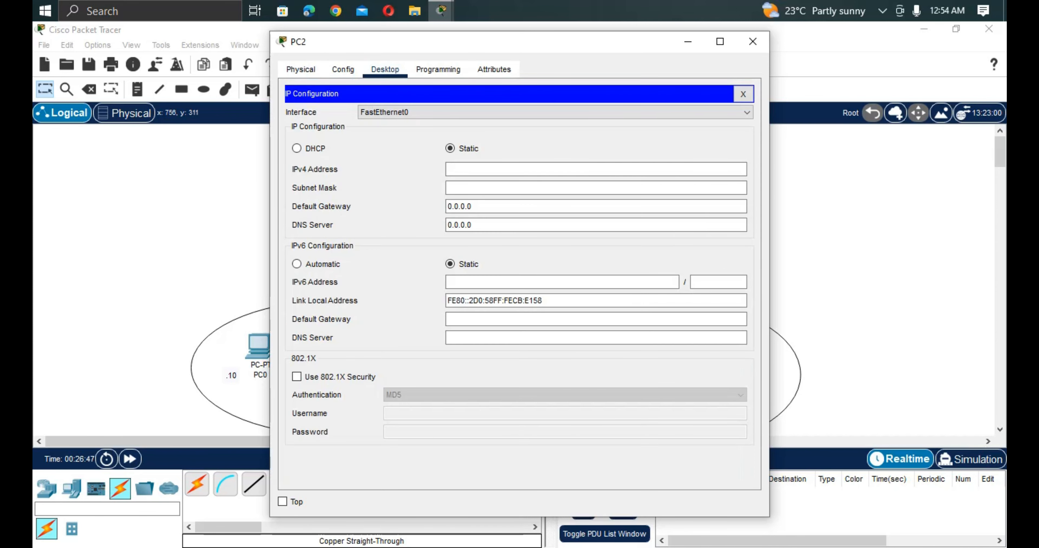
click(596, 170)
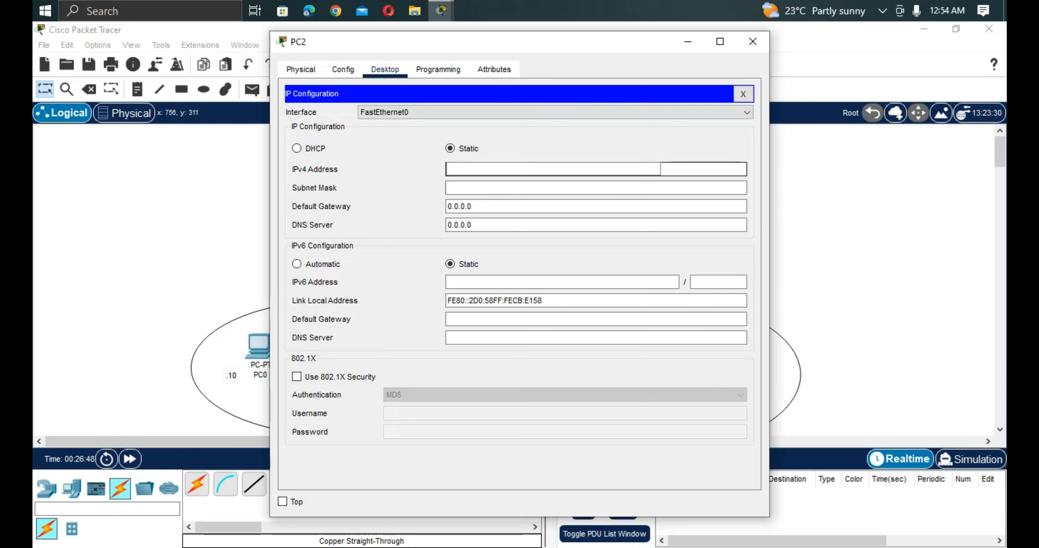
text(192.168.20.10)
click(595, 188)
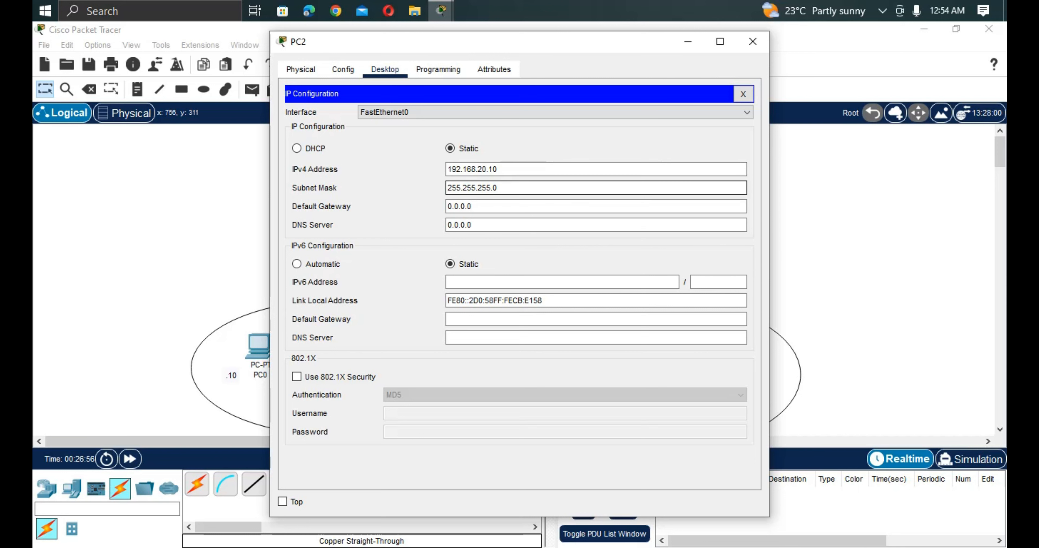
key(Tab)
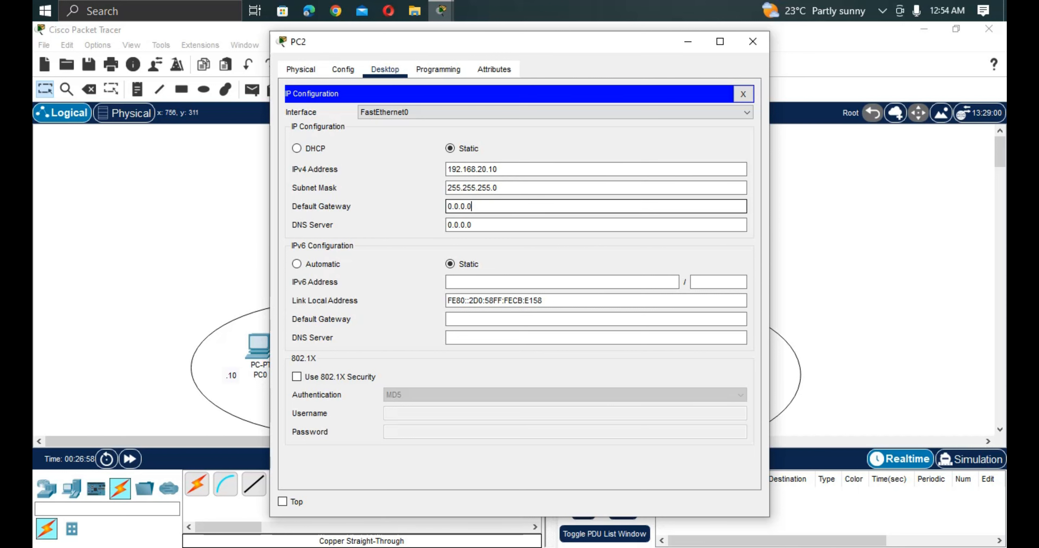
Replace the preset default gateway address in PC2's IP configuration with 192.168.20.1.
key(BackSpace)
key(BackSpace)
key(BackSpace)
key(BackSpace)
key(BackSpace)
key(BackSpace)
key(BackSpace)
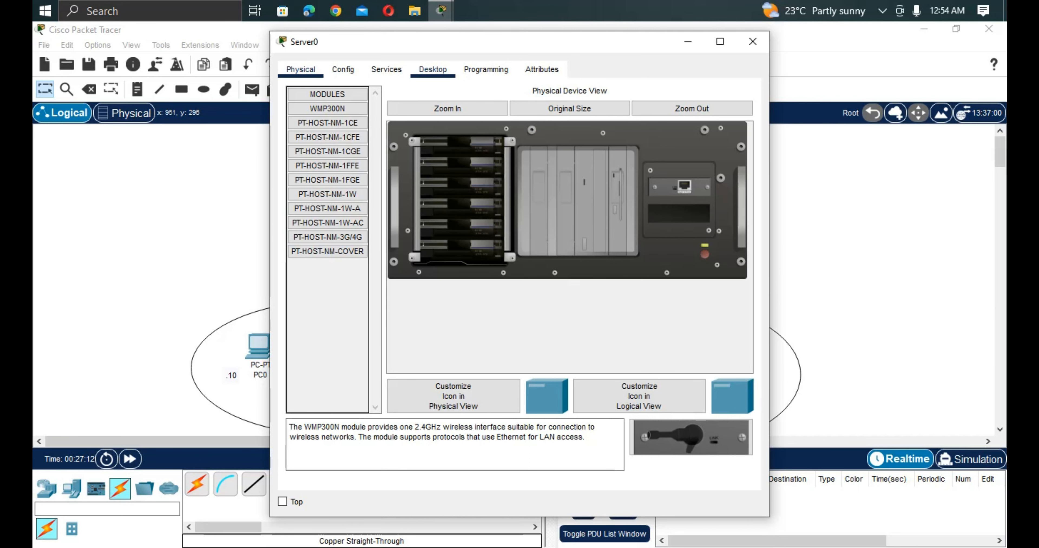
Set Server0's static IPv4 address to 192.168.20.11 with subnet mask 255.255.255.0.
click(432, 69)
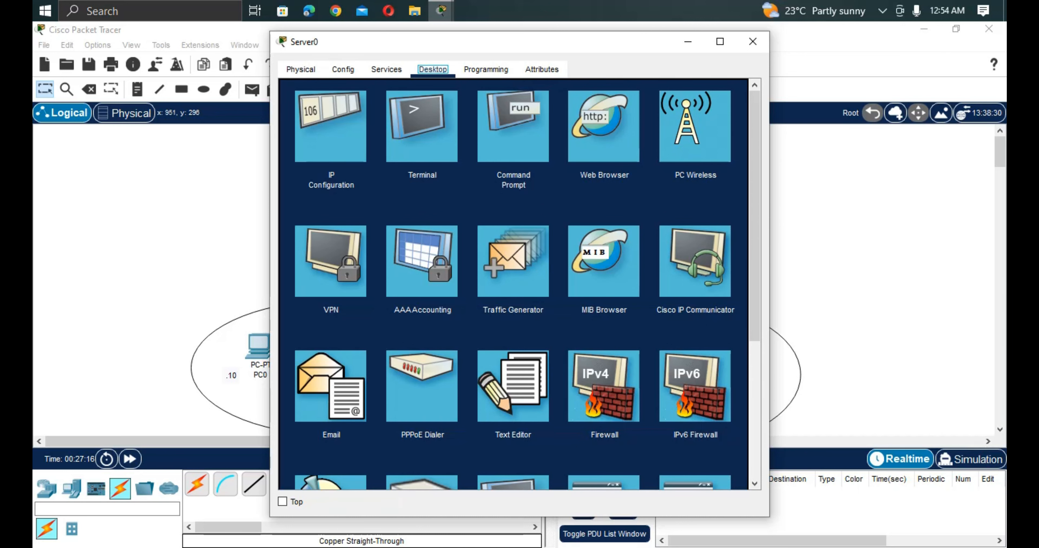
click(331, 127)
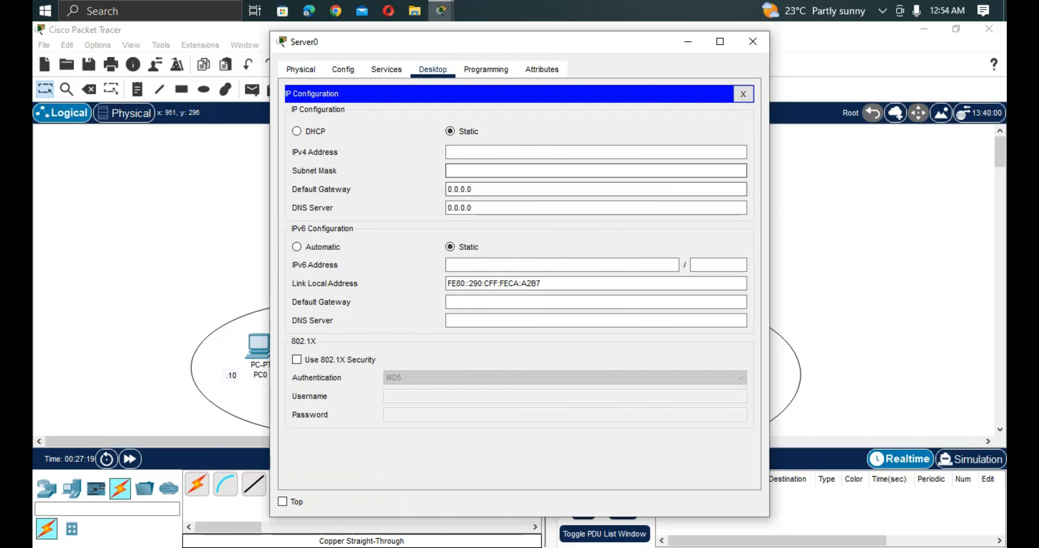
click(660, 152)
text(1)
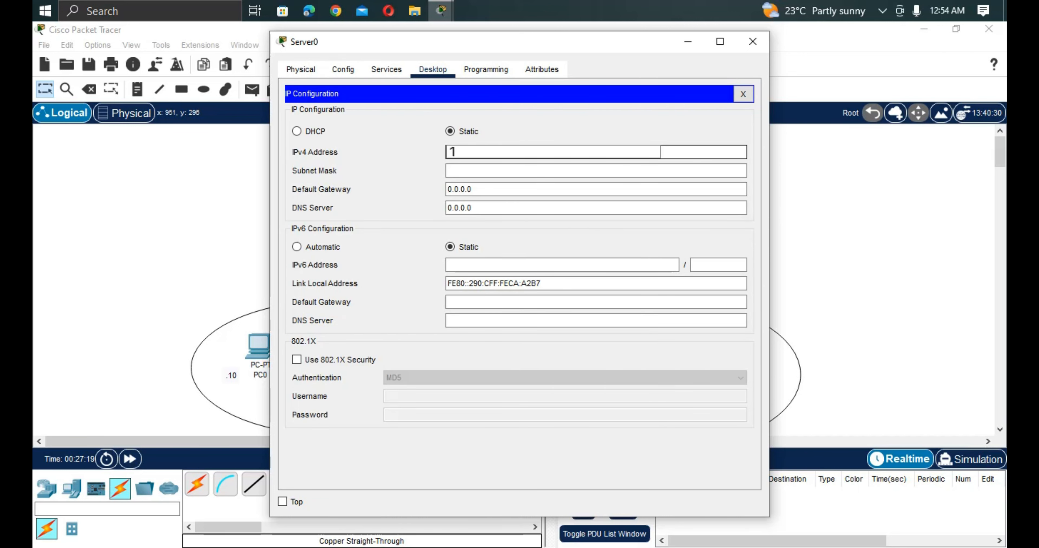
text(92.168.20.11)
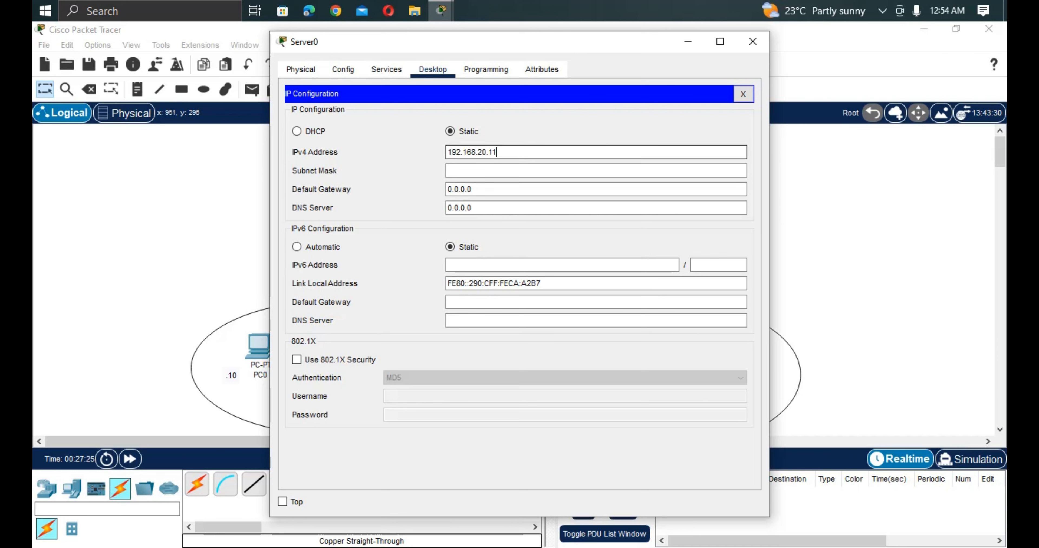
click(595, 171)
Set Server0's default gateway to 192.168.20.1 and close its configuration window.
click(596, 189)
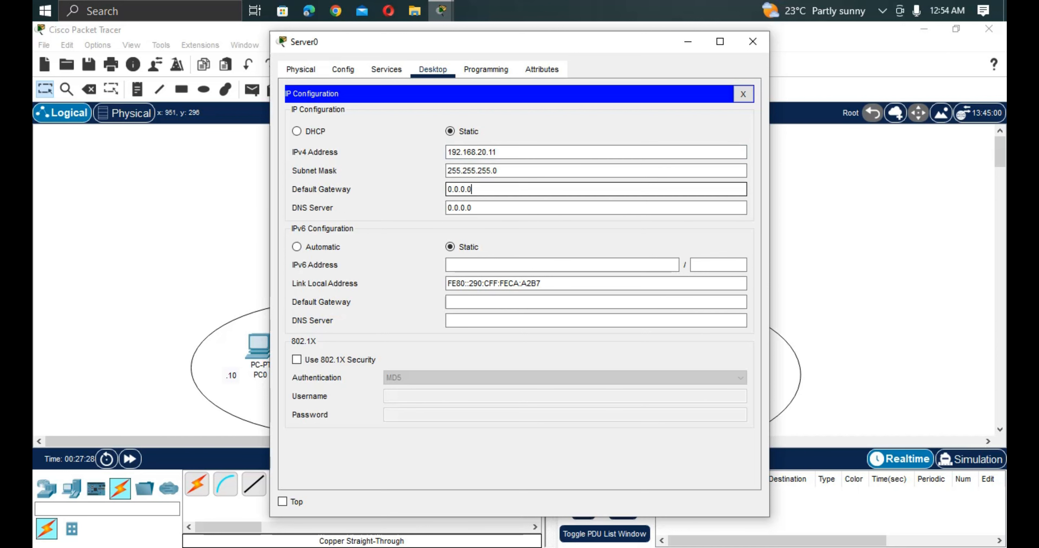
key(BackSpace)
key(BackSpace)
key(BackSpace)
key(BackSpace)
key(BackSpace)
key(BackSpace)
key(BackSpace)
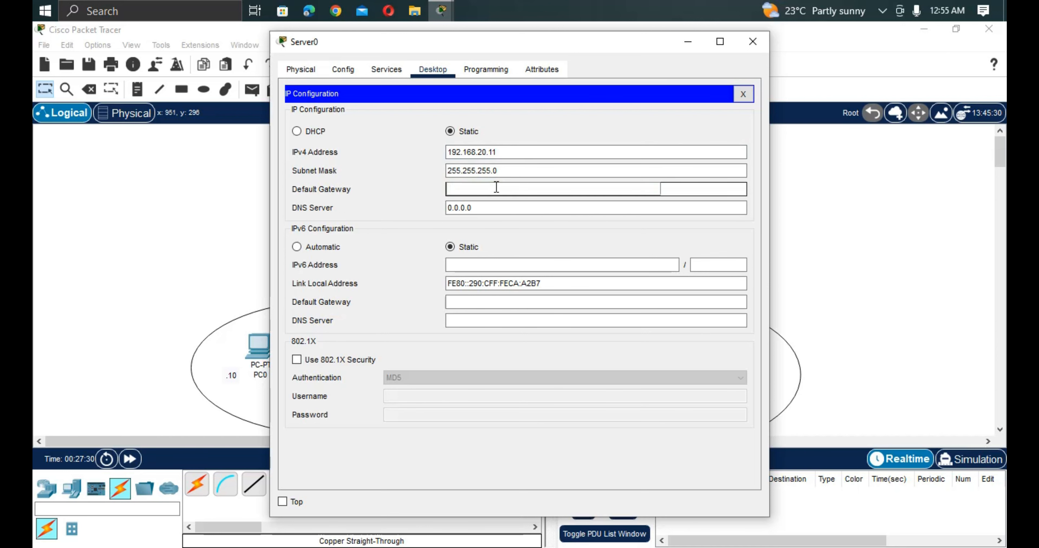
text(192.168.201)
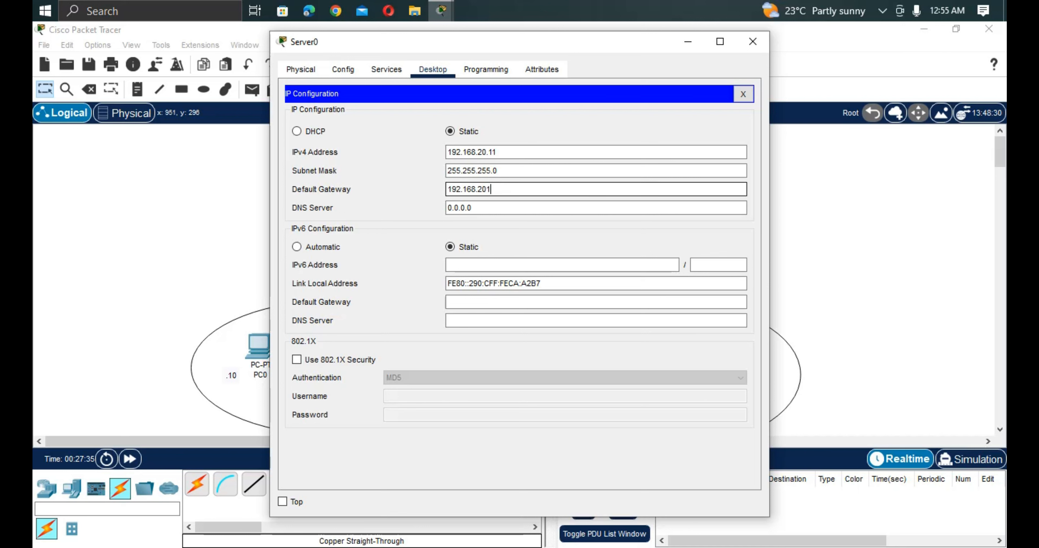
key(BackSpace)
text(.1)
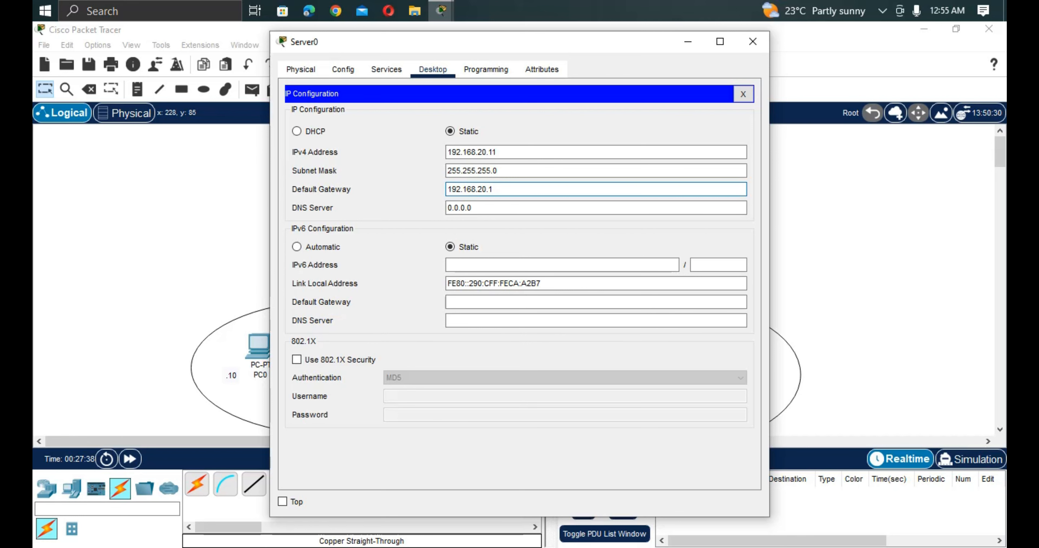
click(752, 41)
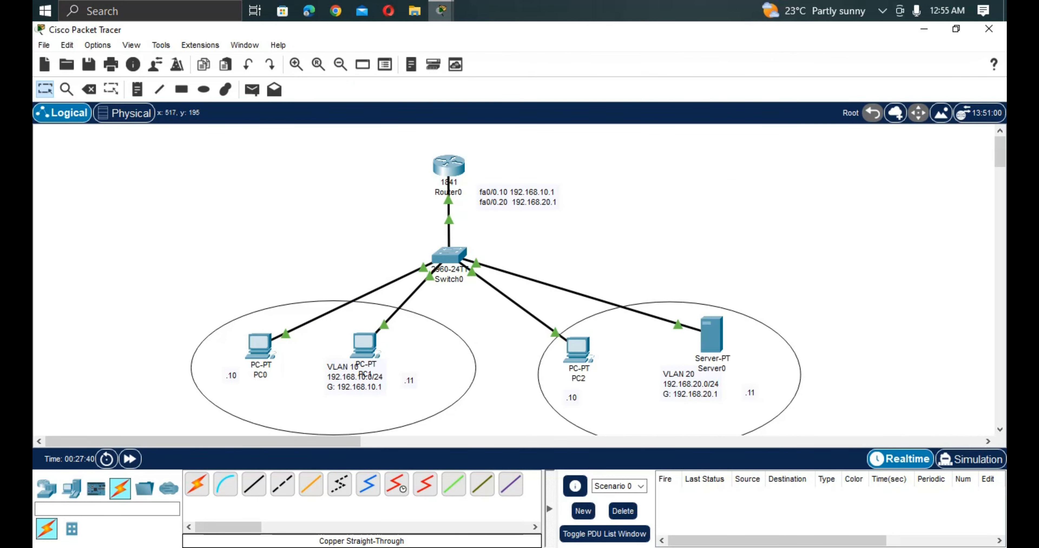
Ping PC1 at 192.168.10.11 from PC0's command prompt.
click(260, 347)
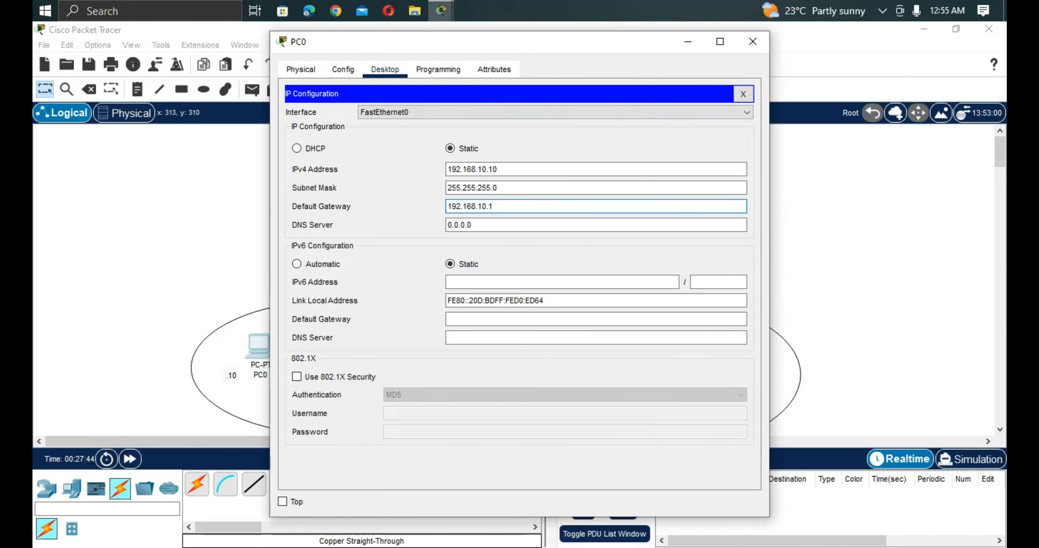
click(742, 94)
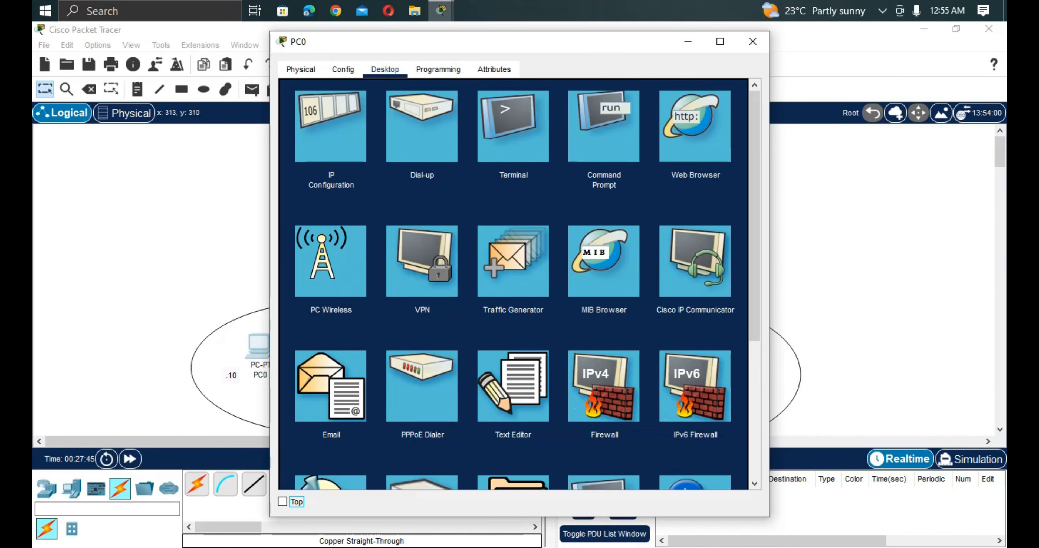
click(604, 126)
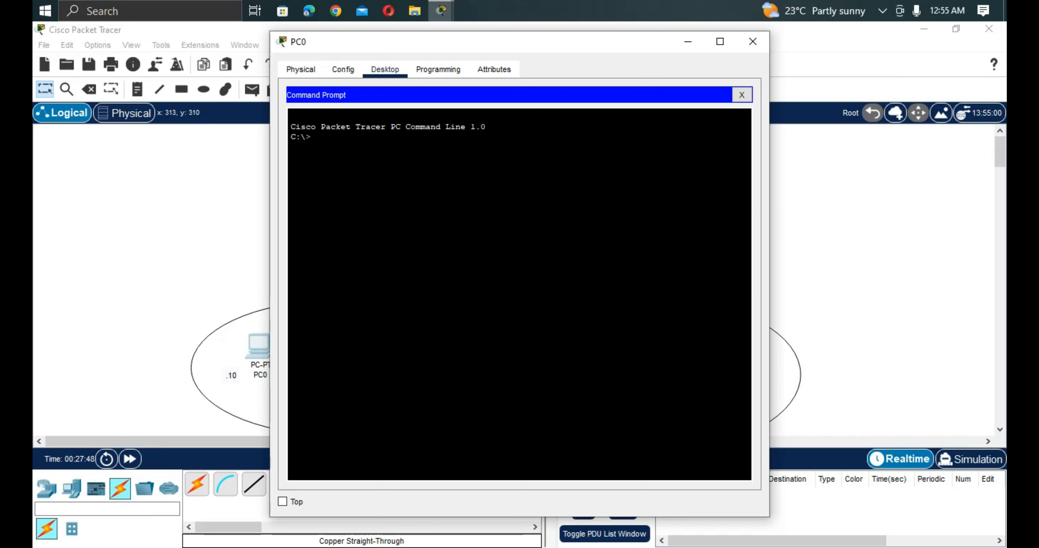
text(ping 192.167)
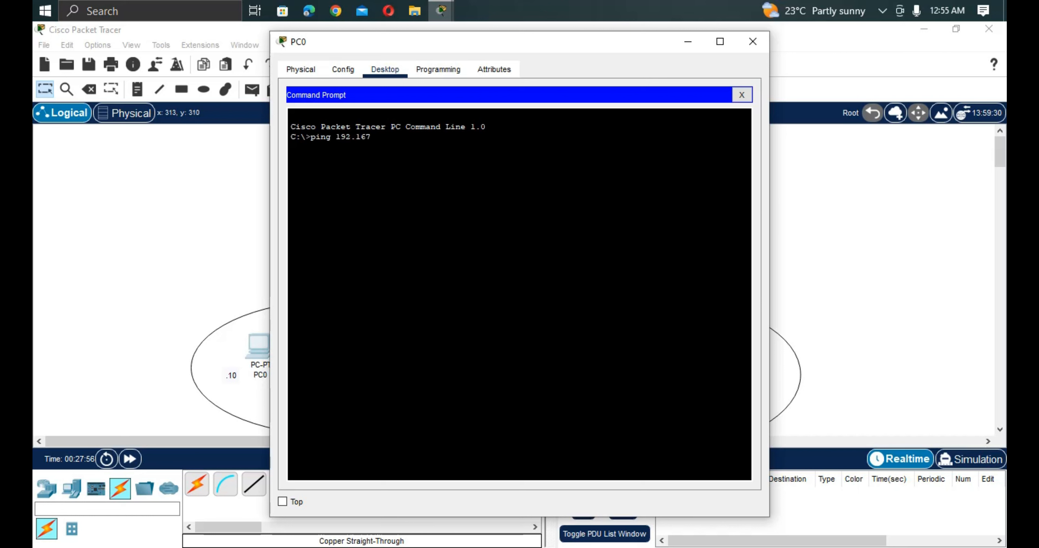
key(BackSpace)
text(8.10.11)
key(Return)
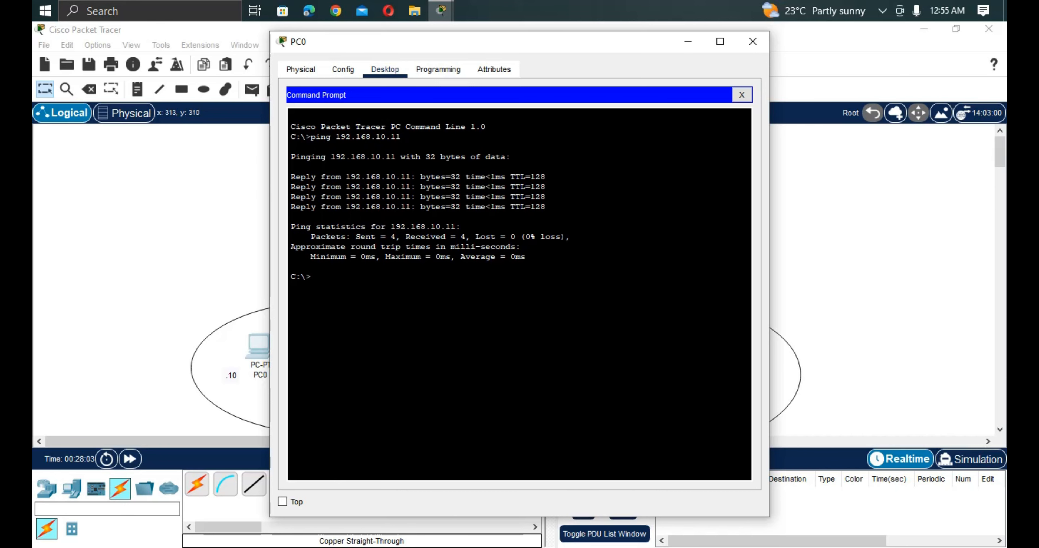
Uncover the topology behind PC0's window and move PC1 clear of the VLAN 10 label.
drag(541, 42, 837, 87)
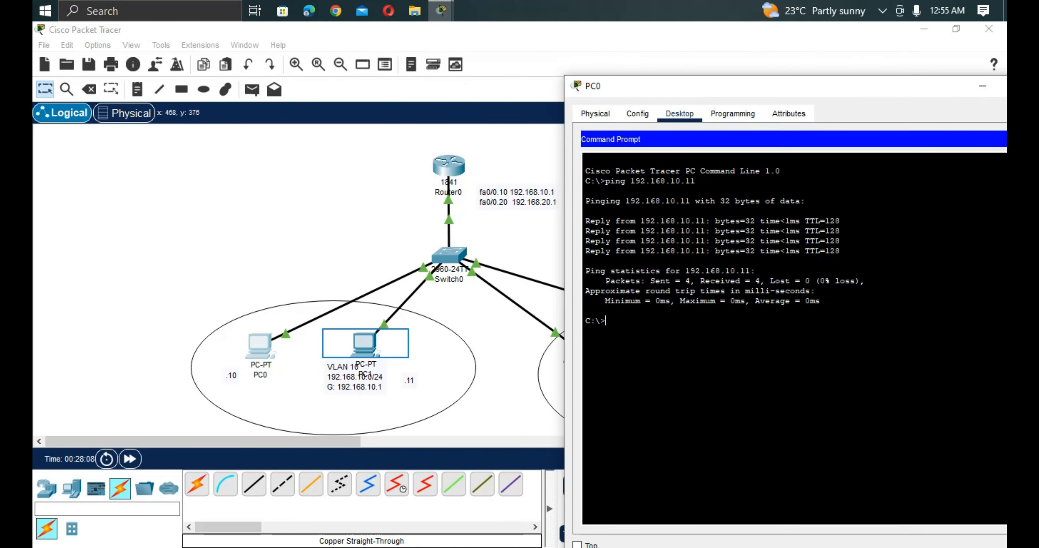
drag(367, 344, 412, 341)
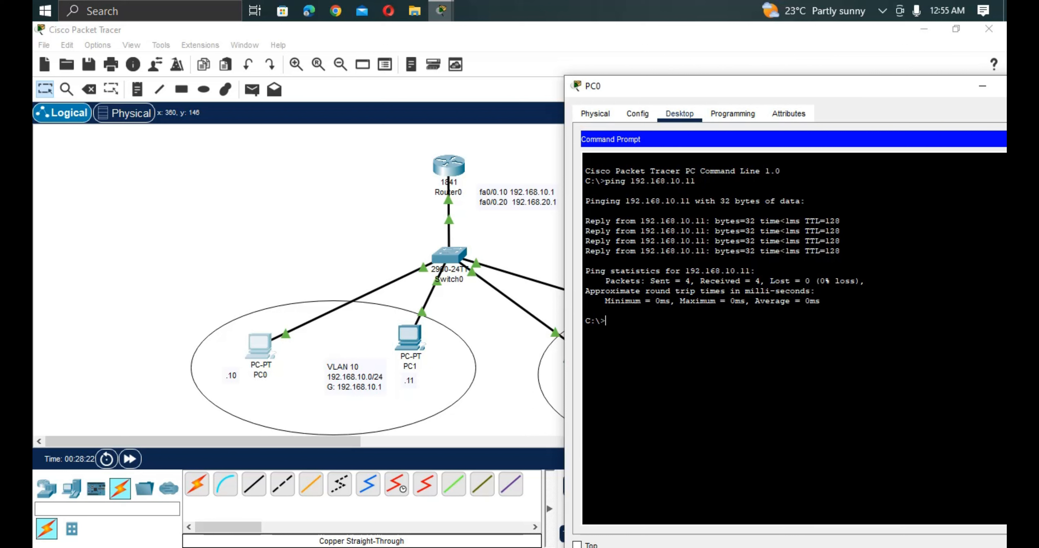
Ping Server0 at 192.168.20.11 from PC2's command prompt.
drag(663, 90, 238, 60)
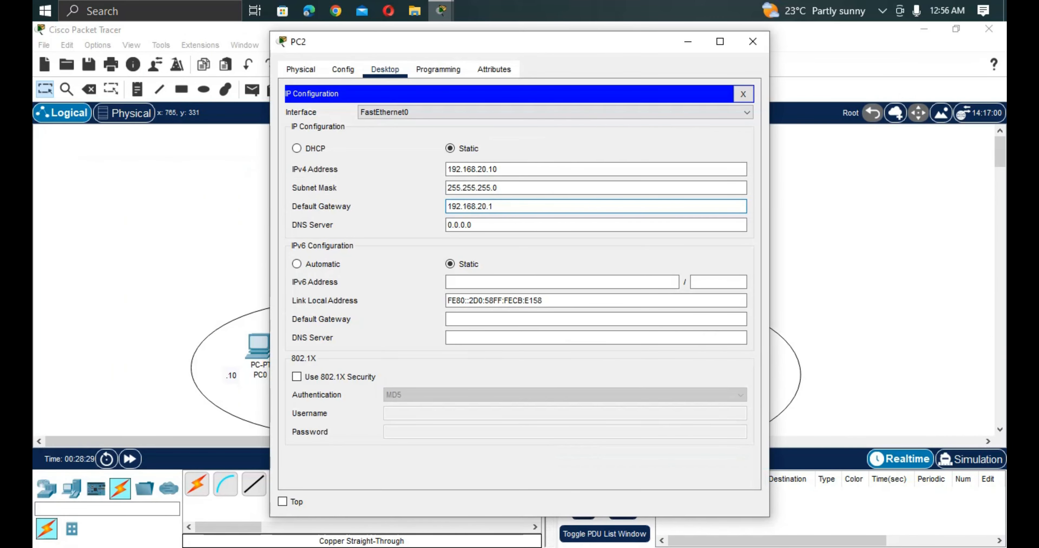
click(743, 94)
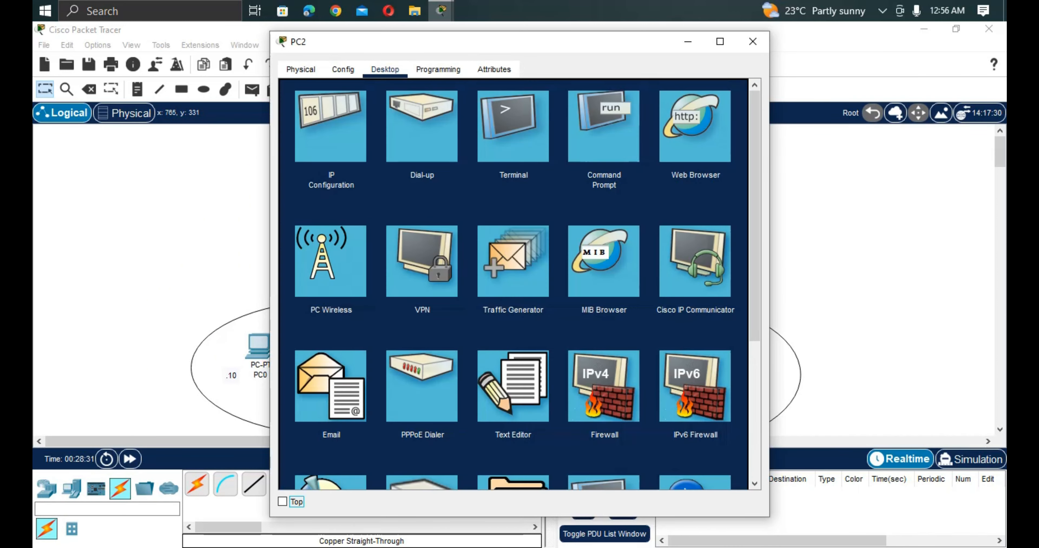
click(603, 127)
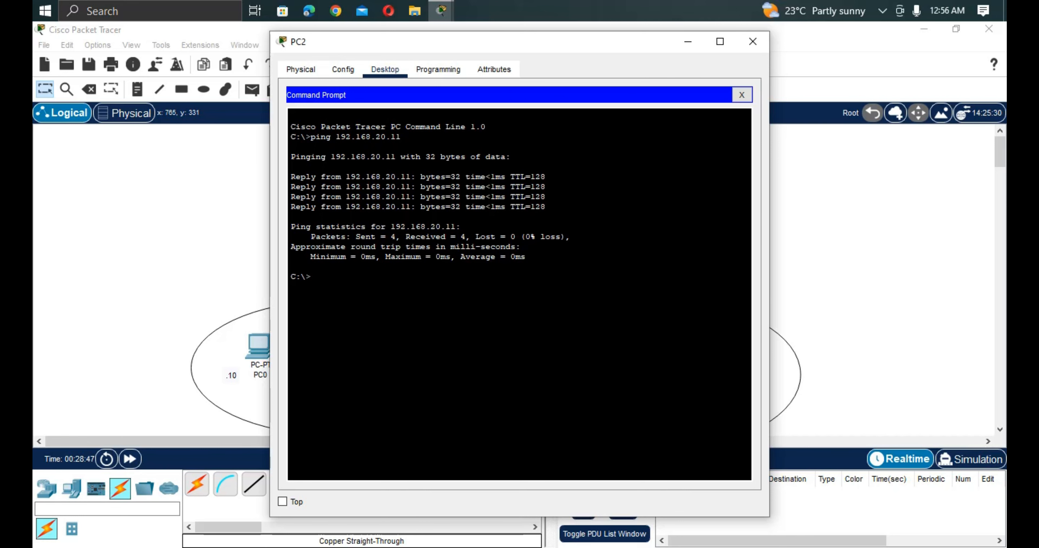
Ping PC2 at 192.168.20.10 from PC0's command prompt and examine the result of this inter-VLAN test.
drag(561, 47, 1004, 131)
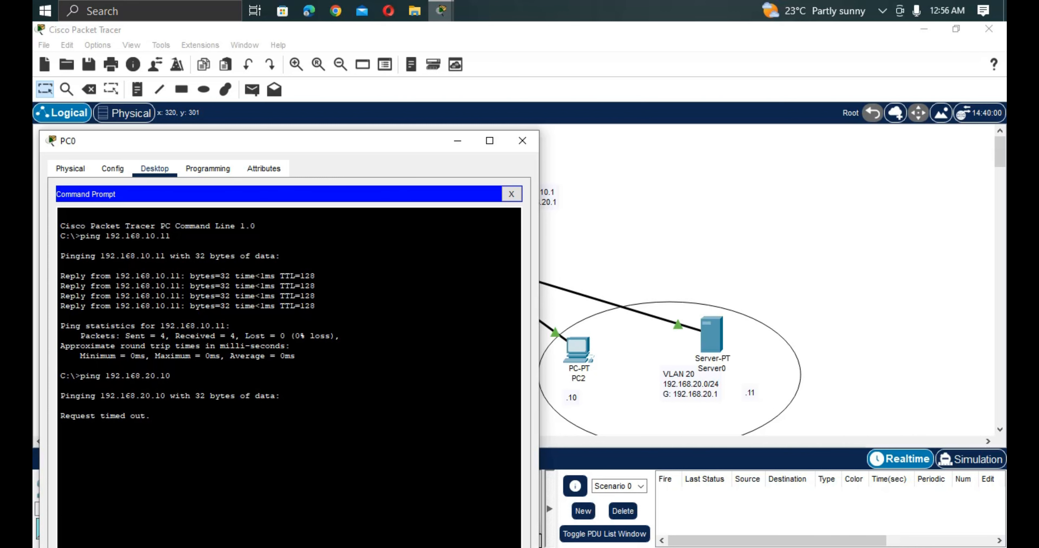
drag(217, 144, 598, 75)
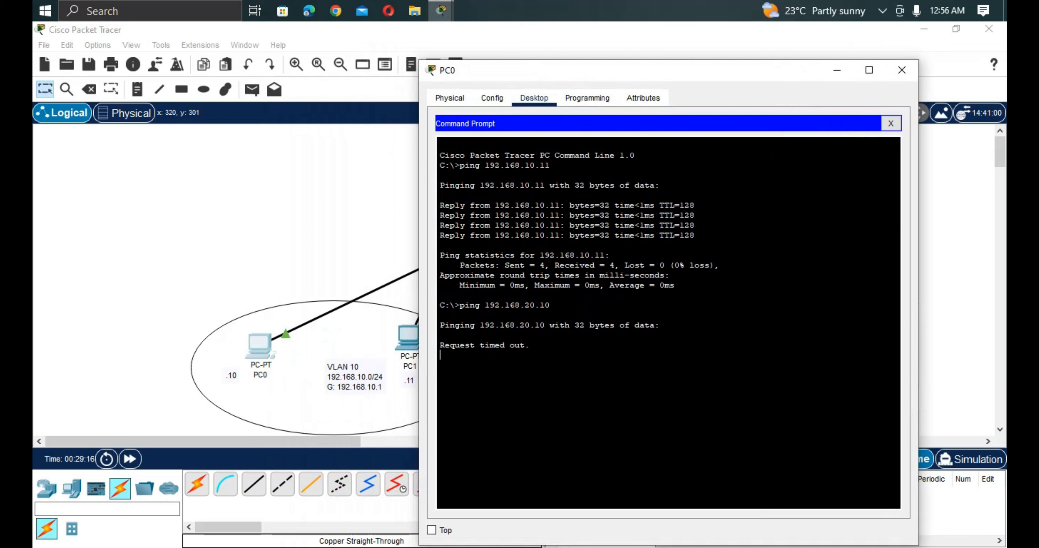
drag(532, 345, 443, 345)
triple_click(423, 354)
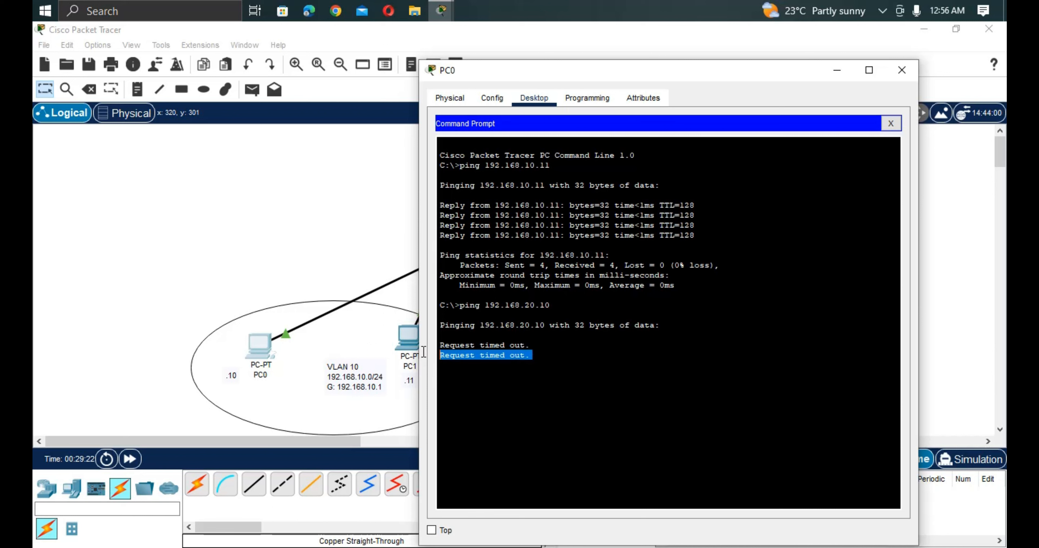
drag(423, 351, 425, 346)
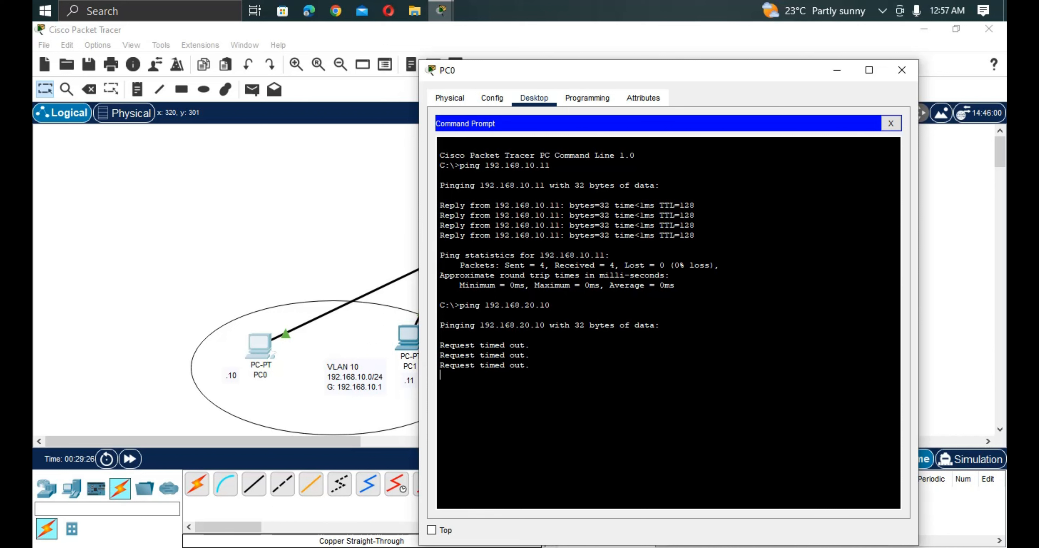
drag(602, 74, 710, 107)
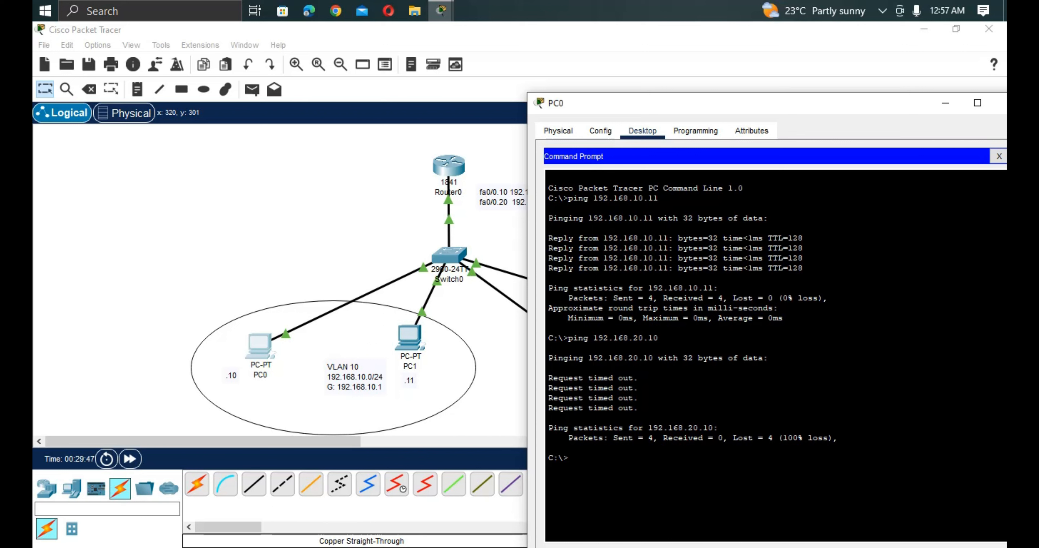
drag(726, 103, 836, 113)
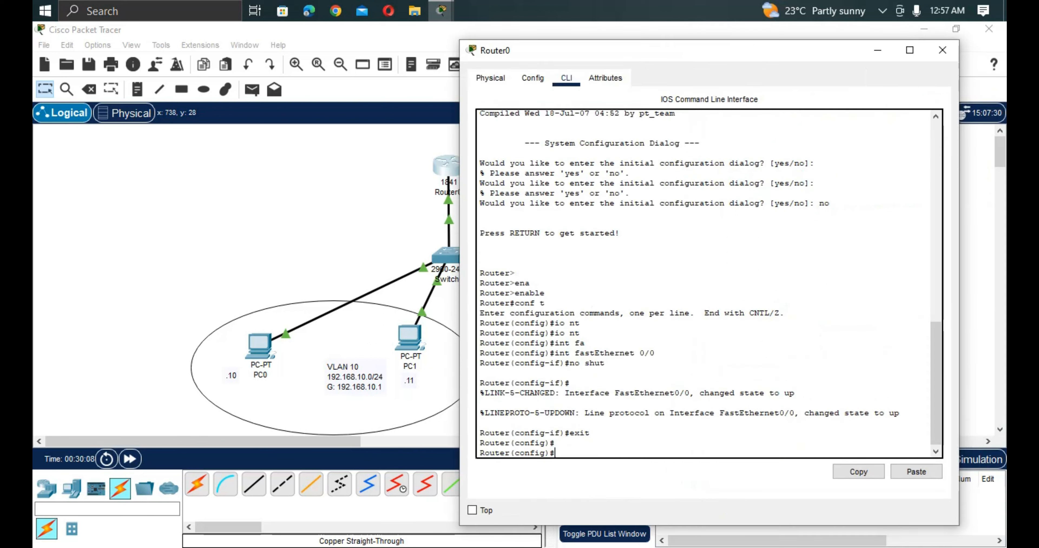
Create subinterface fa0/0.10 on Router0 and enter its configuration mode.
key(Return)
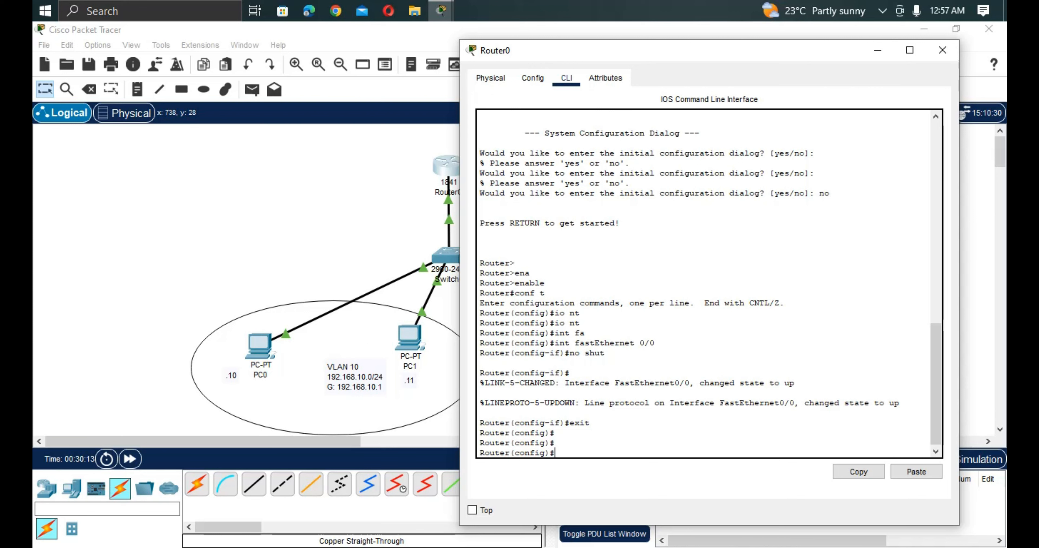
text(int fa0/0.10)
key(Return)
key(Return)
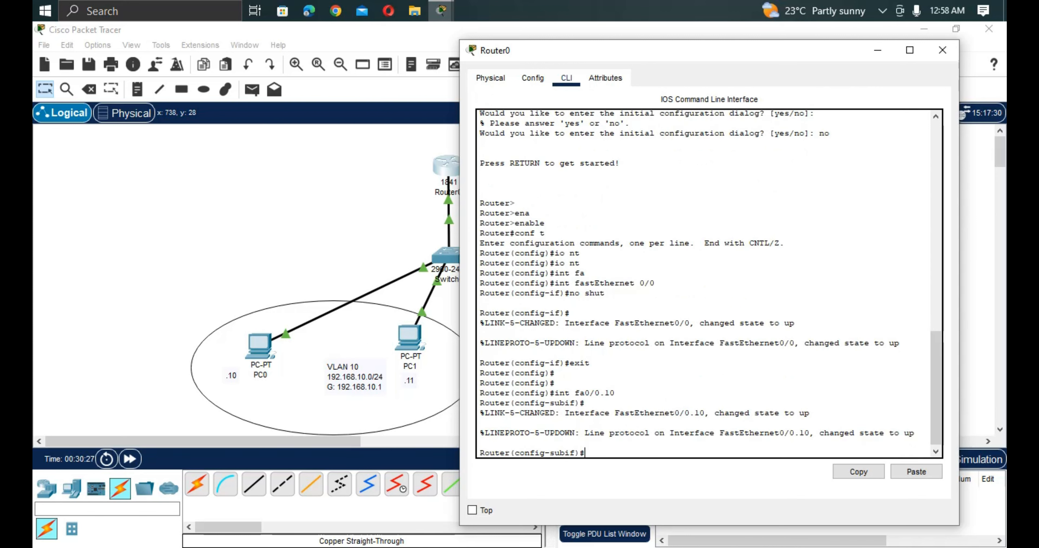
drag(574, 453, 549, 453)
click(584, 453)
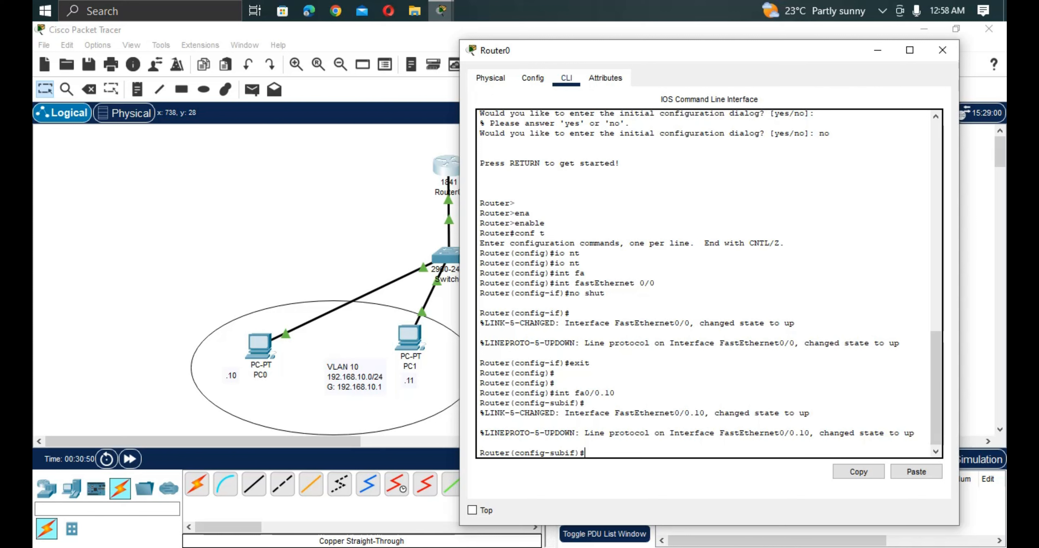
Set dot1Q encapsulation with VLAN 10 on Router0's subinterface fa0/0.10.
text(en)
key(Tab)
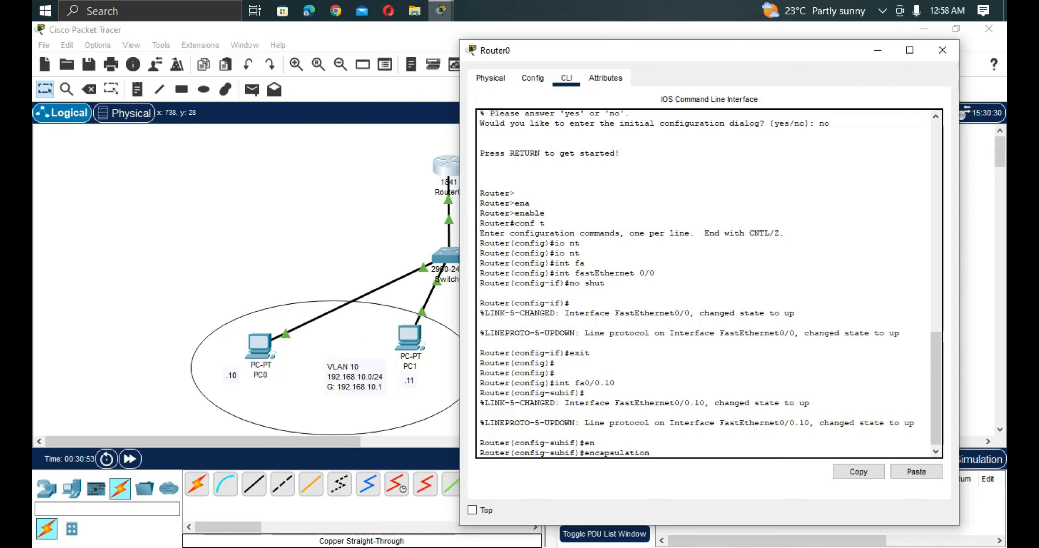
text(d)
key(Tab)
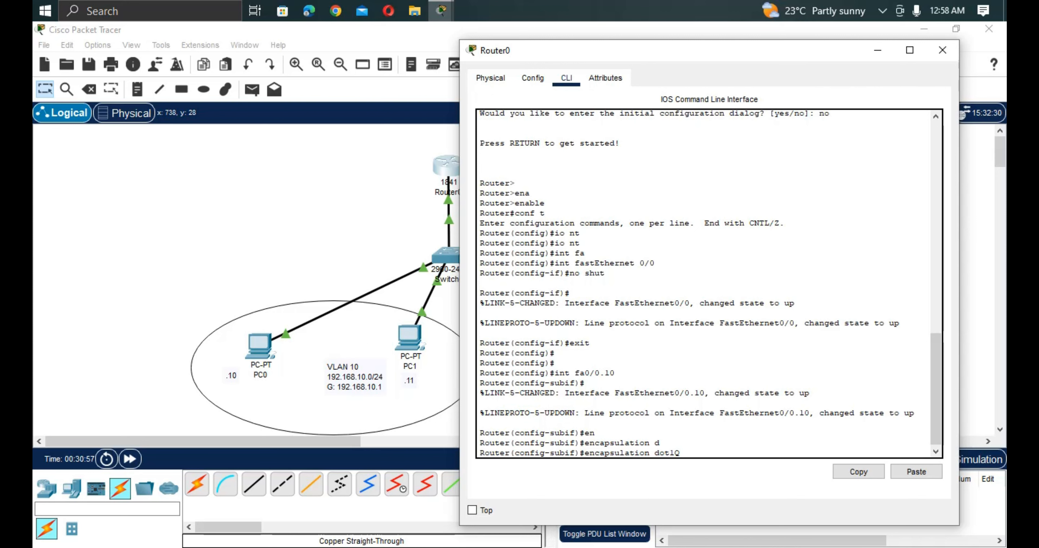
text(10)
key(Return)
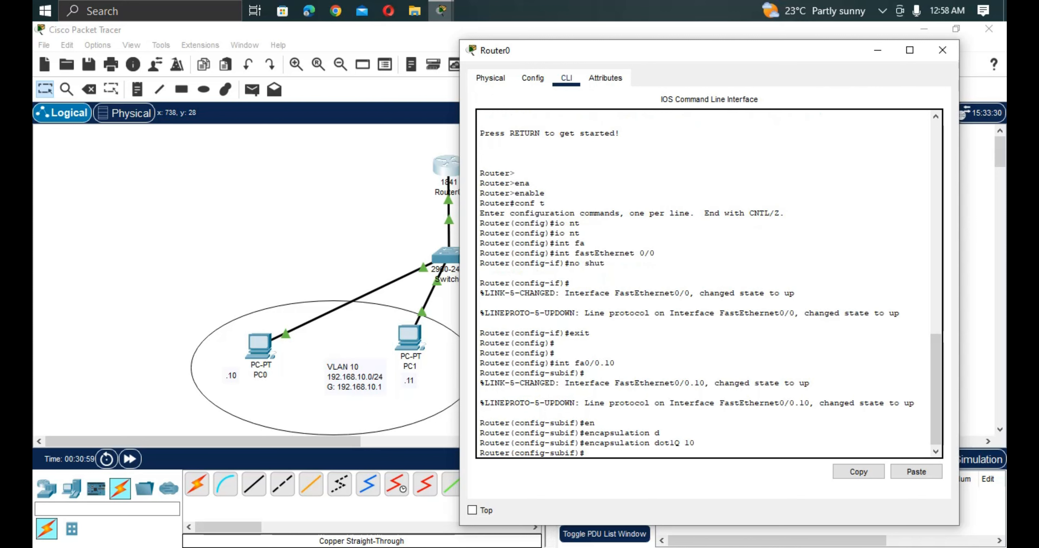
Create subinterface fa0/0.20 on Router0 and enter its configuration mode.
key(Up)
key(Up)
key(BackSpace)
key(BackSpace)
text(20)
key(Return)
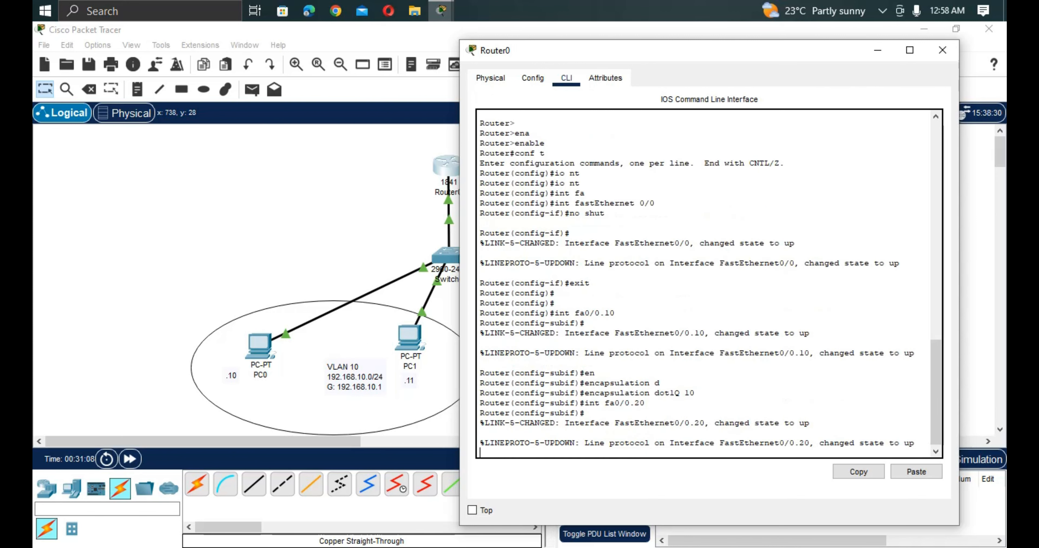
key(Return)
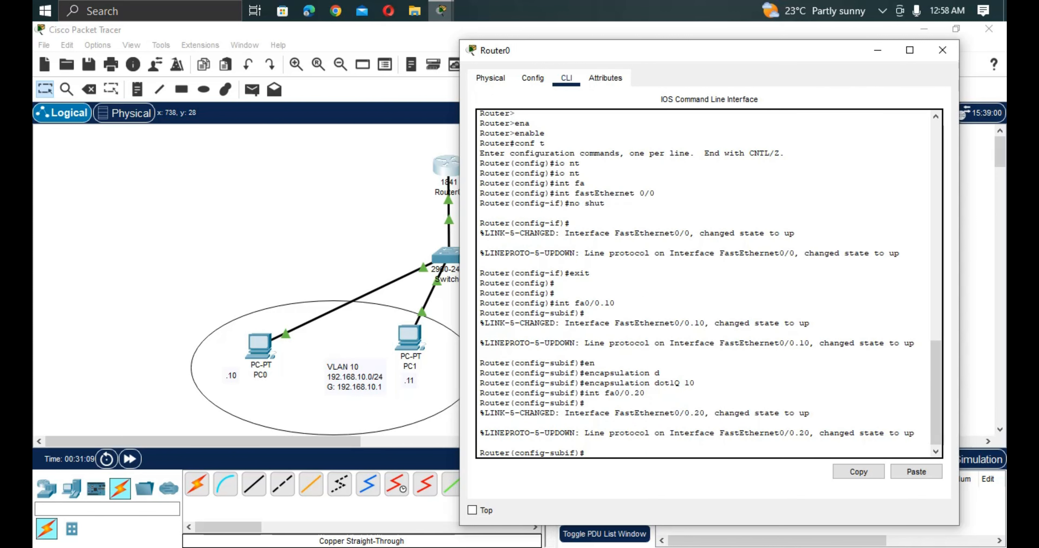
Set dot1Q encapsulation with VLAN 20 on Router0's subinterface fa0/0.20.
key(Up)
key(Up)
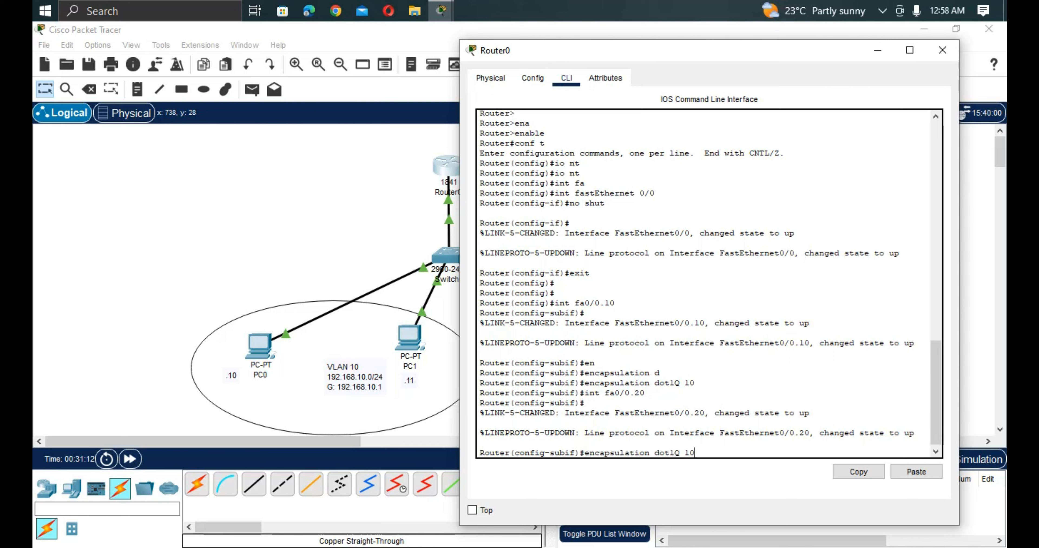
key(BackSpace)
key(BackSpace)
text(20)
key(Return)
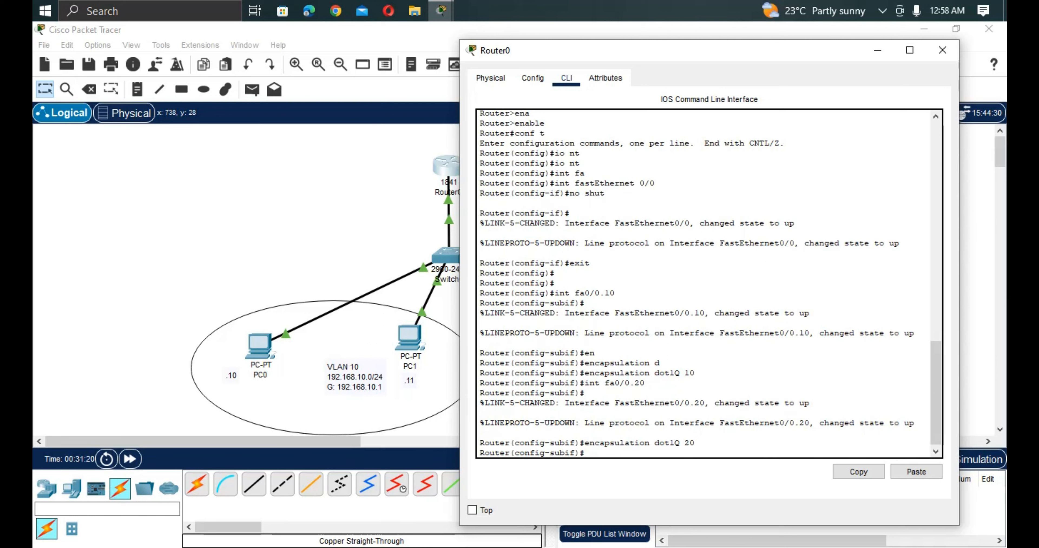
Return to subinterface fa0/0.10 on Router0 and reapply its dot1Q encapsulation for VLAN 10.
key(Up)
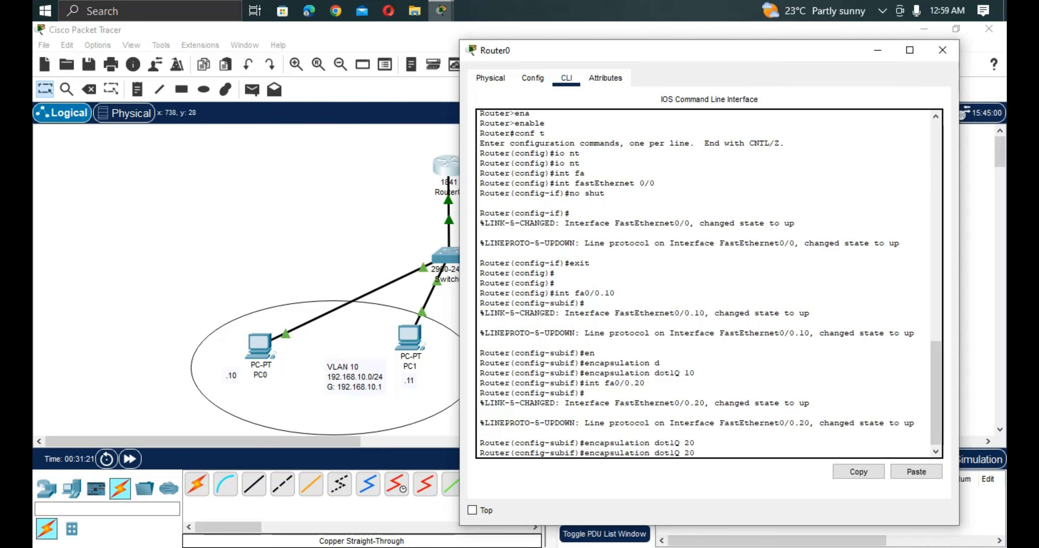
key(Up)
key(Up)
key(Up)
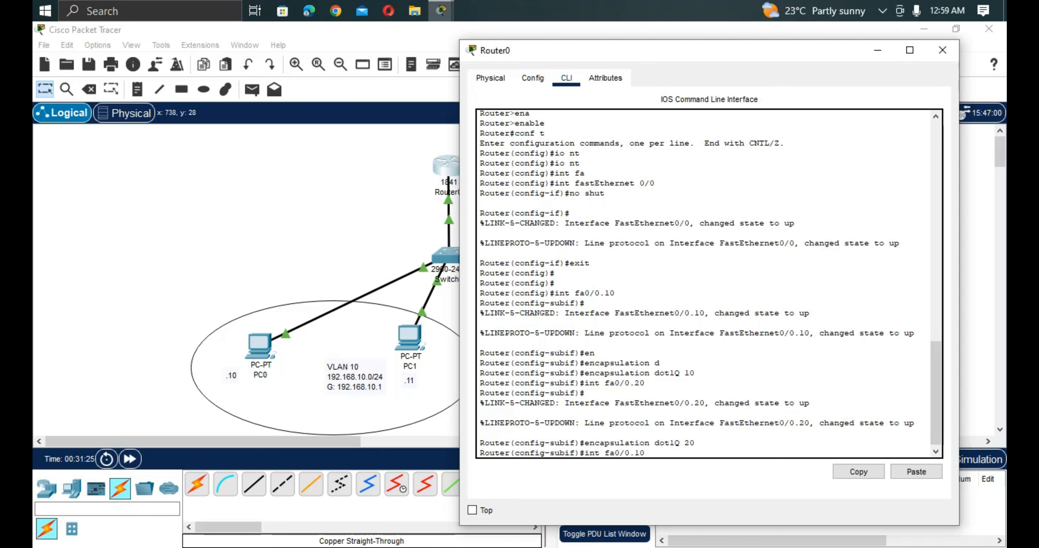
key(Return)
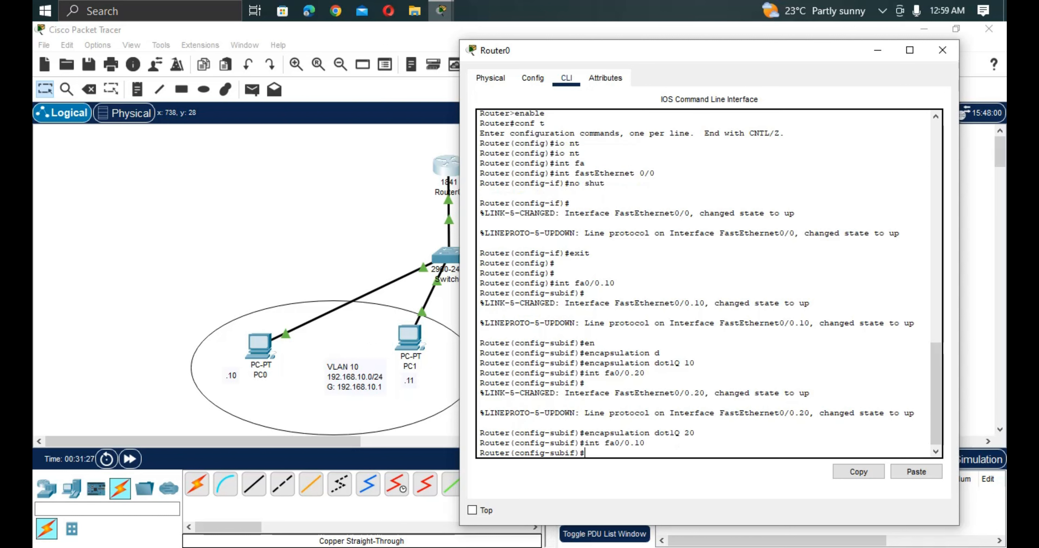
key(Up)
key(Up)
key(Up)
key(Up)
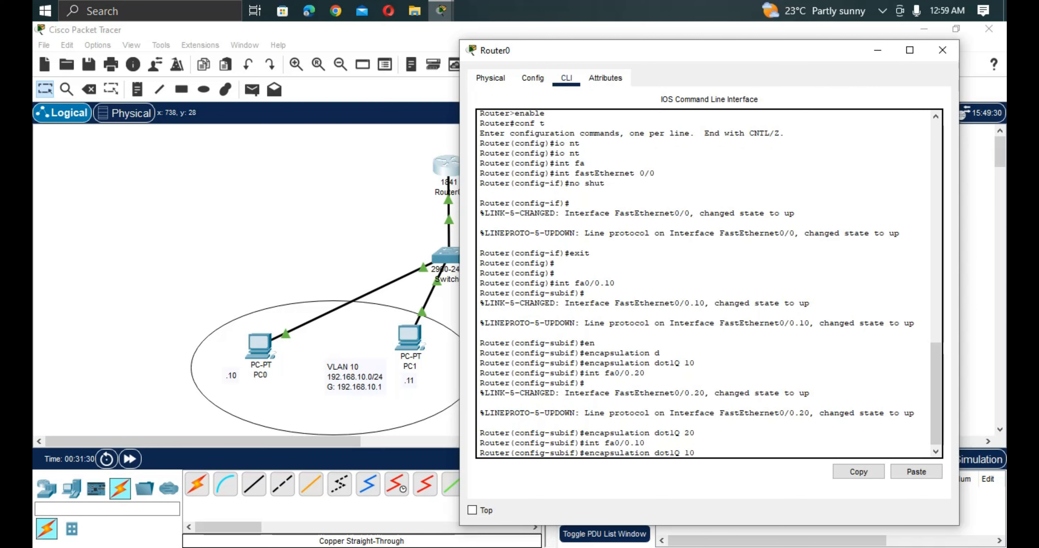
key(Return)
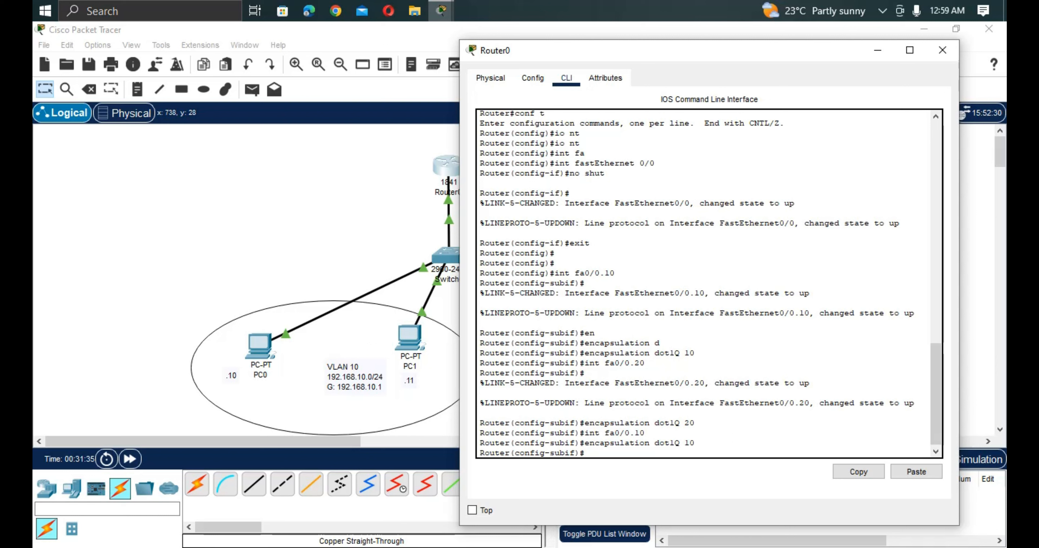
Try to assign 192.168.10.1 255.255.255.0 to fa0/0.10 by entering only the address and mask.
text(192)
drag(694, 443, 586, 443)
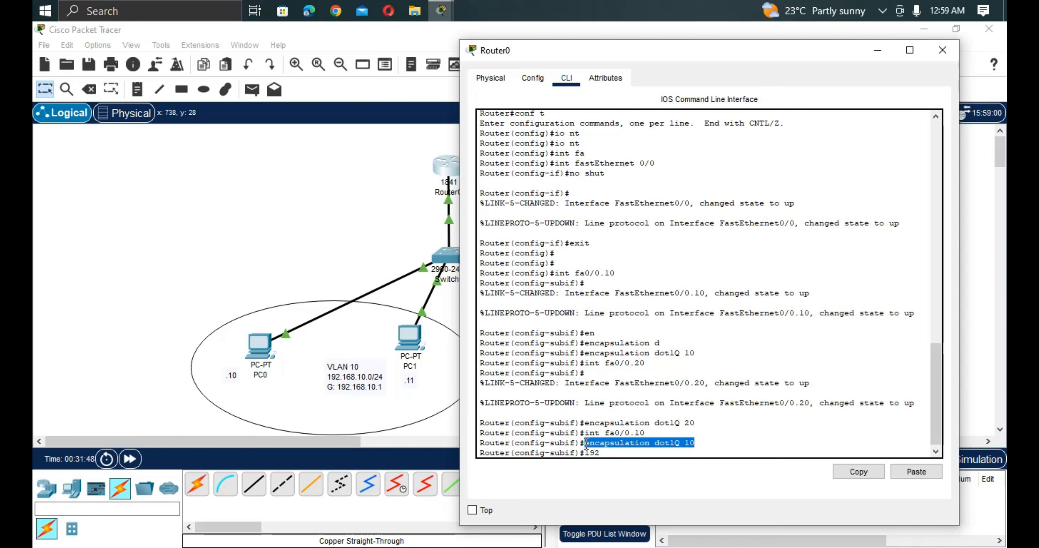
drag(585, 443, 582, 444)
key(BackSpace)
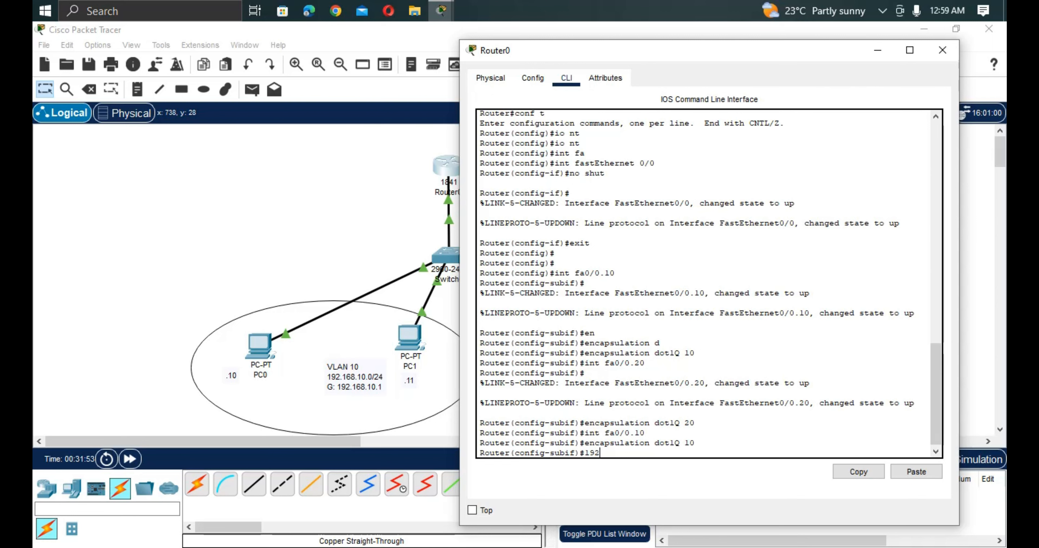
text(.168.10.1 255.255.255.0)
key(Return)
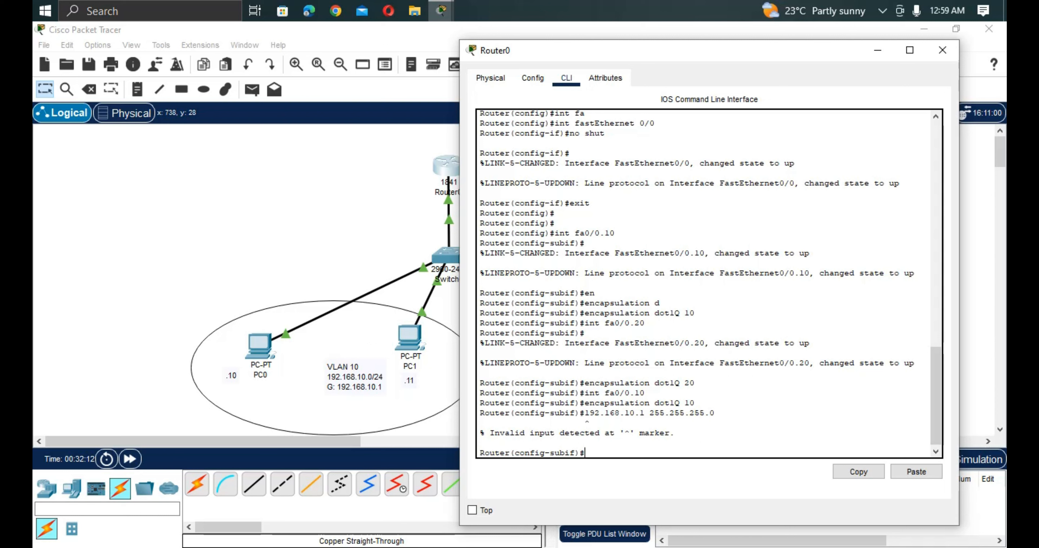
Assign IP address 192.168.10.1 with mask 255.255.255.0 to subinterface fa0/0.10 using the ip address command.
text(ip ad)
key(Tab)
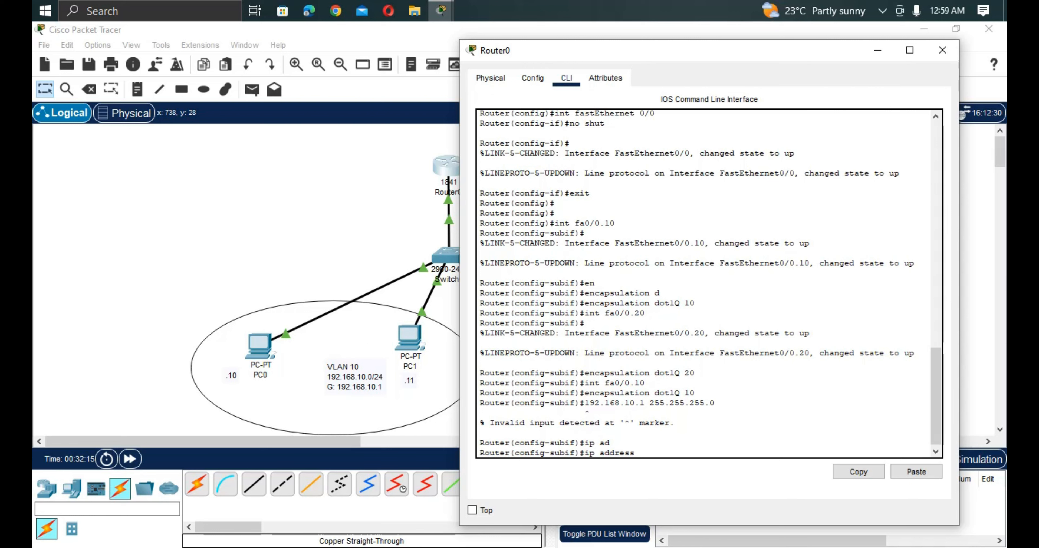
text(192.168.10.1 255.255.255.0)
key(Return)
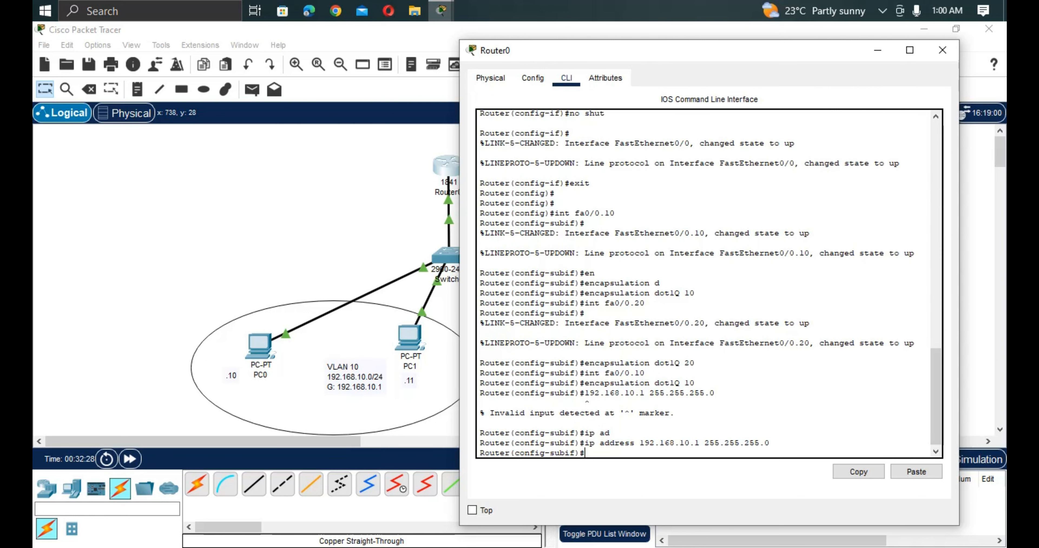
Return to subinterface fa0/0.20 on Router0 and reapply its dot1Q encapsulation for VLAN 20.
key(Up)
key(Up)
key(Up)
key(Up)
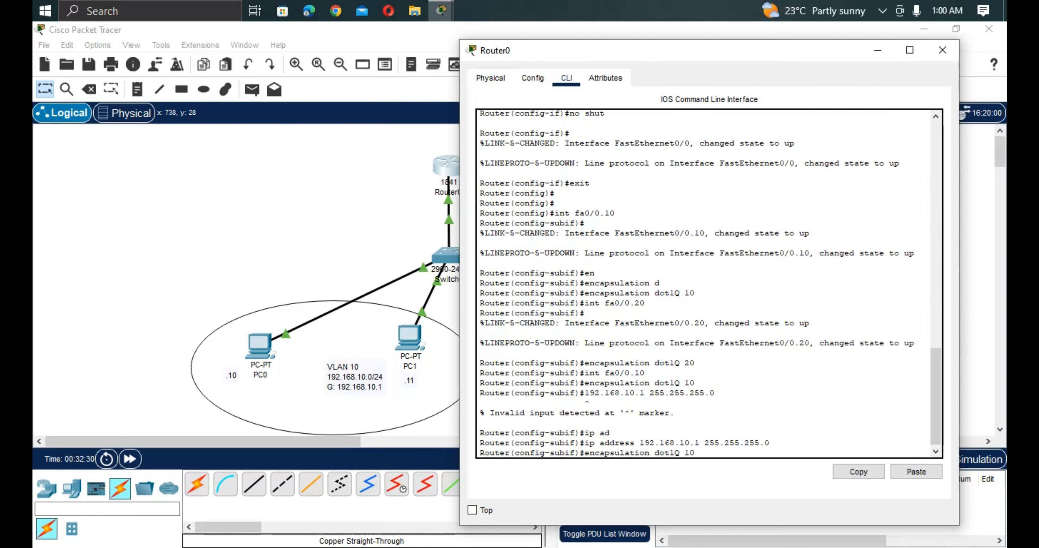
key(Up)
key(BackSpace)
key(BackSpace)
text(20)
key(Return)
key(Up)
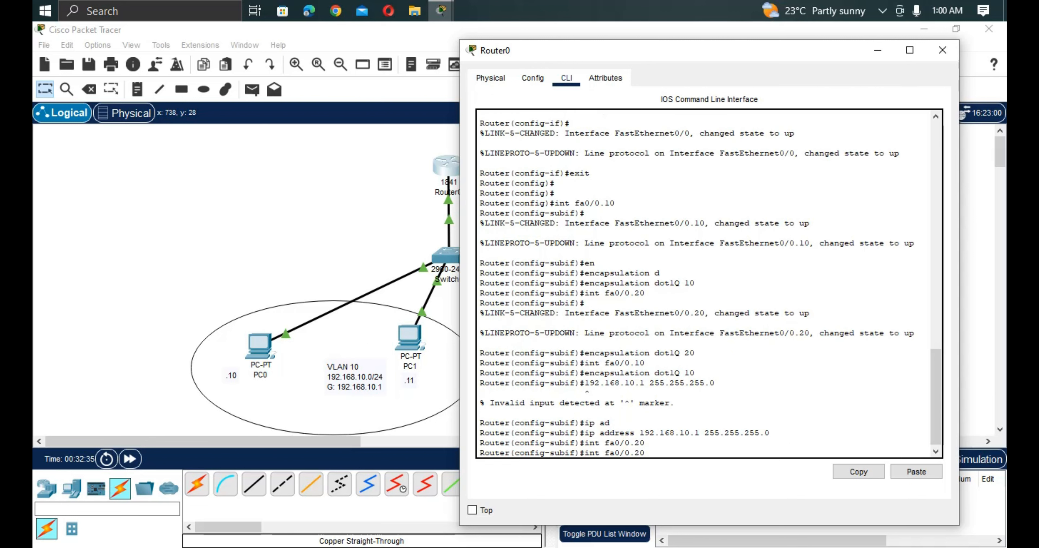
key(Up)
key(Up)
key(Up)
key(BackSpace)
key(BackSpace)
text(20)
key(Return)
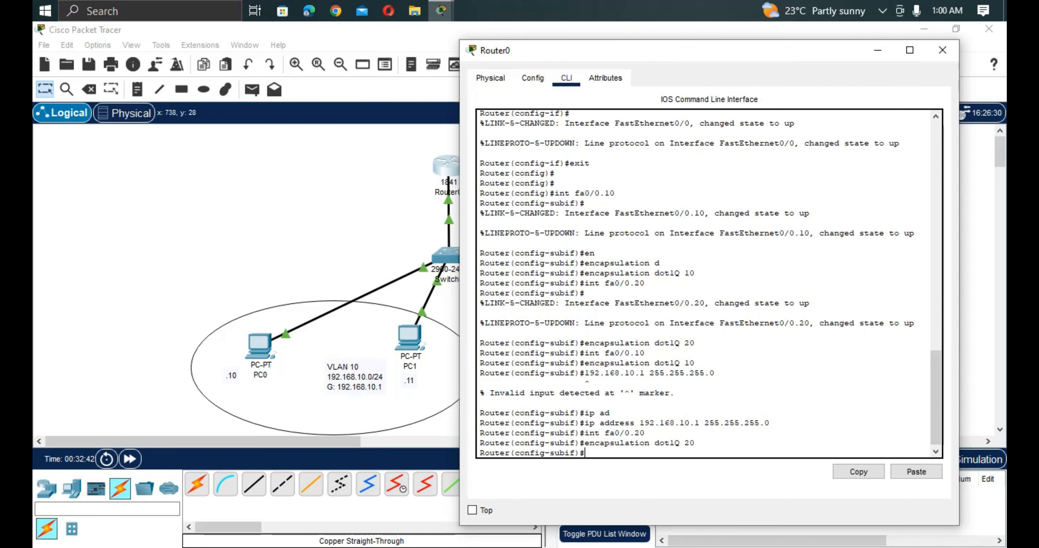
Assign IP address 192.168.20.1 with mask 255.255.255.0 to Router0's subinterface fa0/0.20.
key(Up)
key(Up)
key(Up)
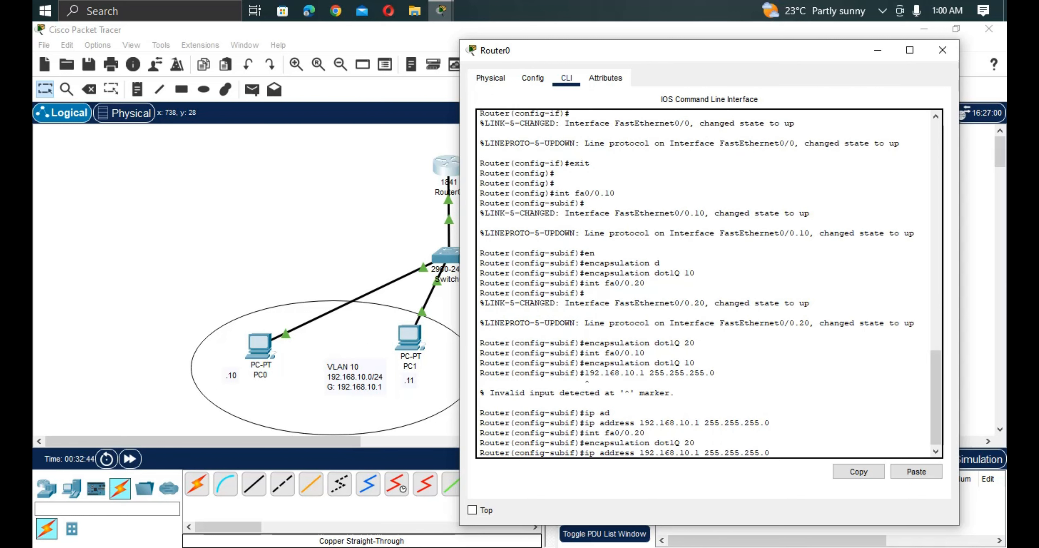
key(Left)
key(Left)
key(Left)
key(Left)
key(Left)
key(Left)
key(Left)
key(Left)
key(Left)
key(BackSpace)
text(2)
key(Return)
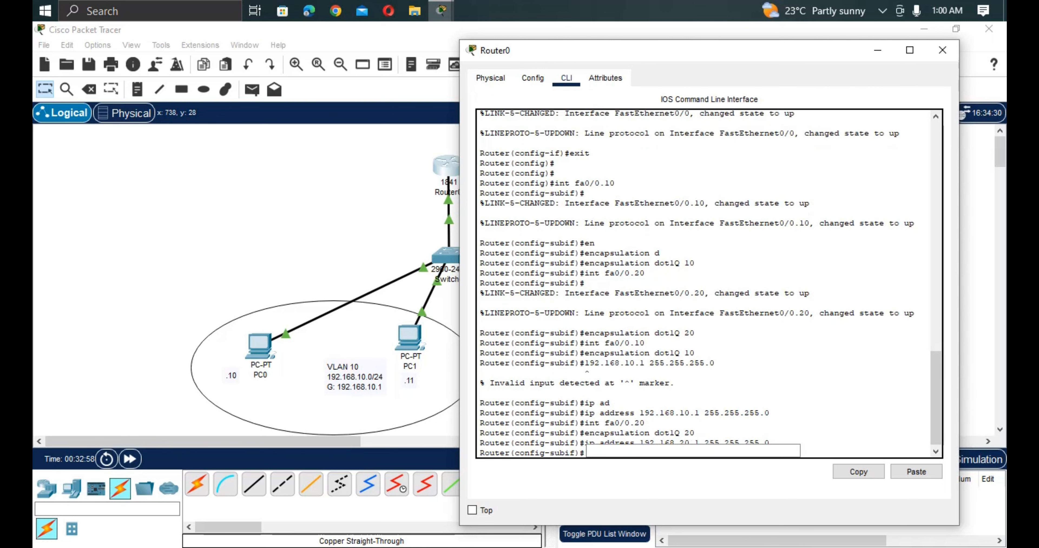
Save Router0's running configuration to startup-config from subinterface mode with do copy run start.
text(do copy r)
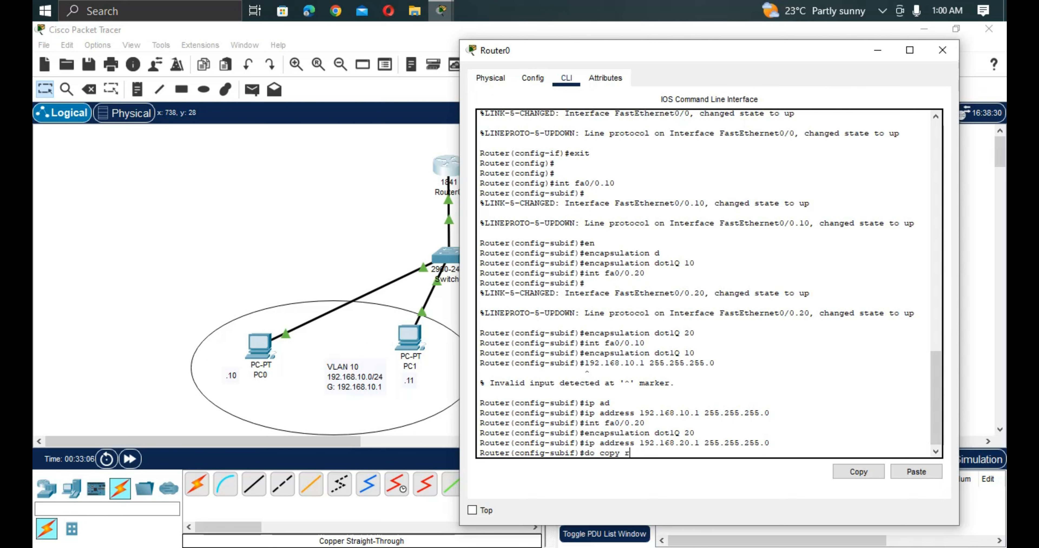
text(u)
key(Tab)
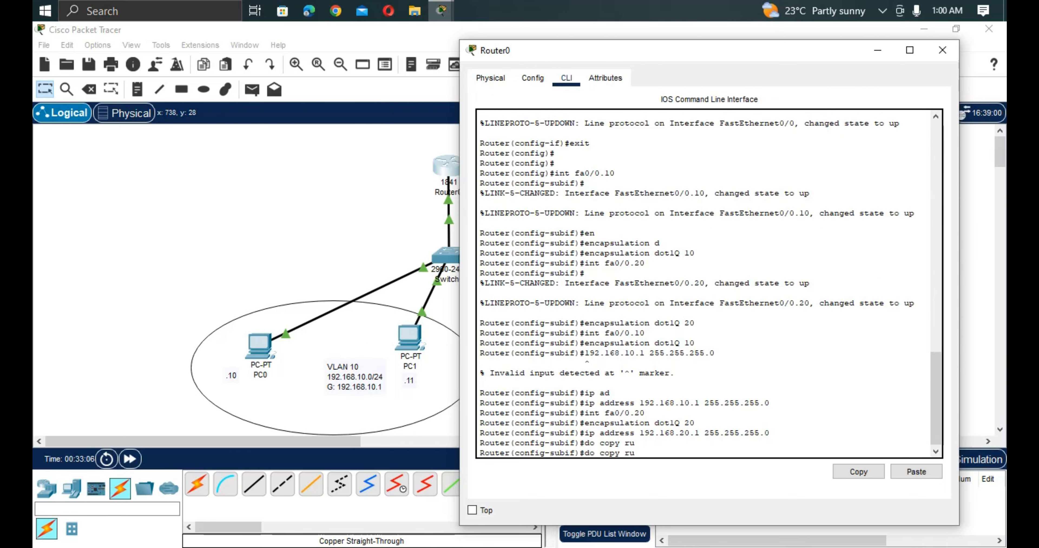
text(n start)
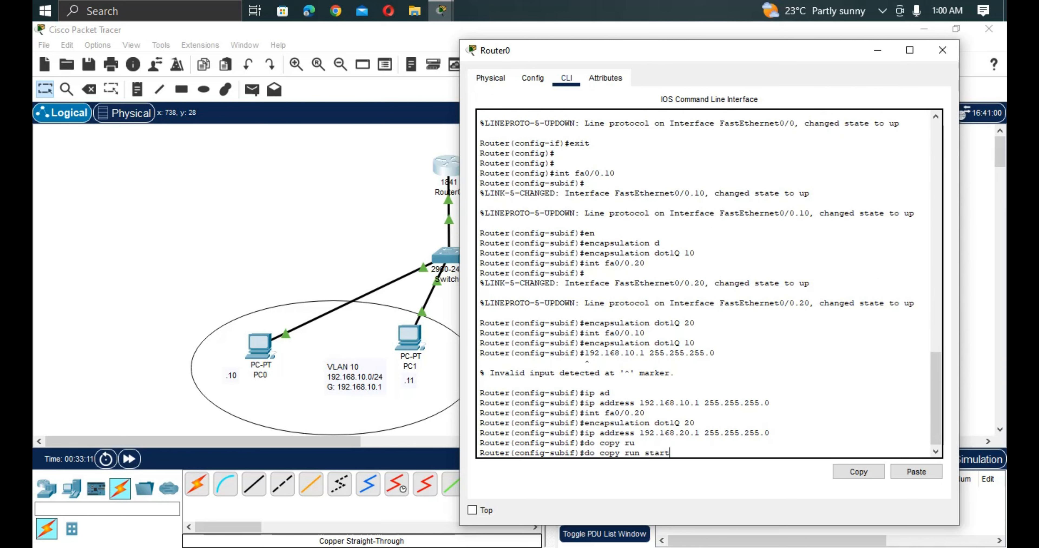
key(Return)
key(Return)
key(Return)
key(Return)
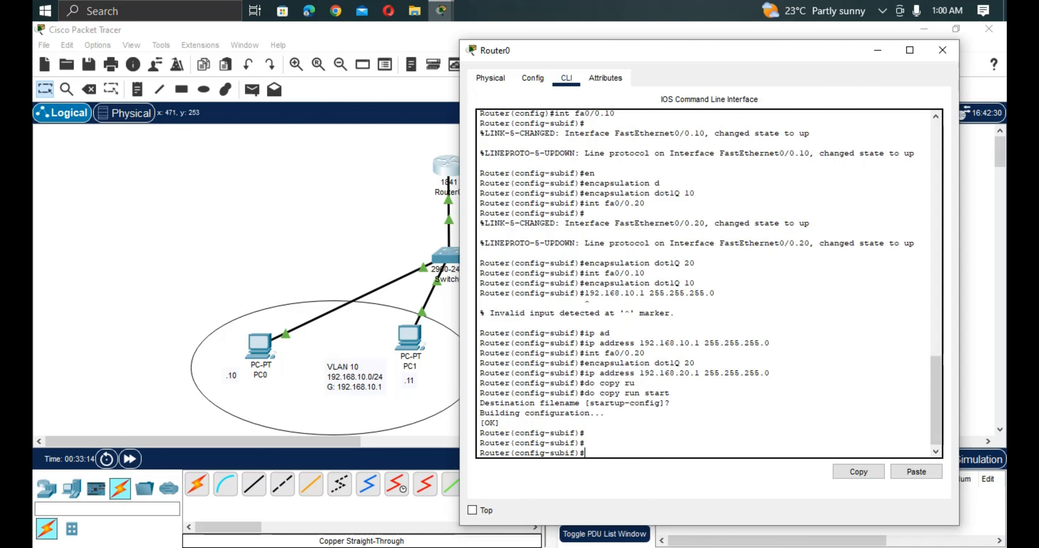
Ping PC2 at 192.168.20.10 from PC0's command prompt again and examine the replies across VLANs.
drag(312, 331, 226, 360)
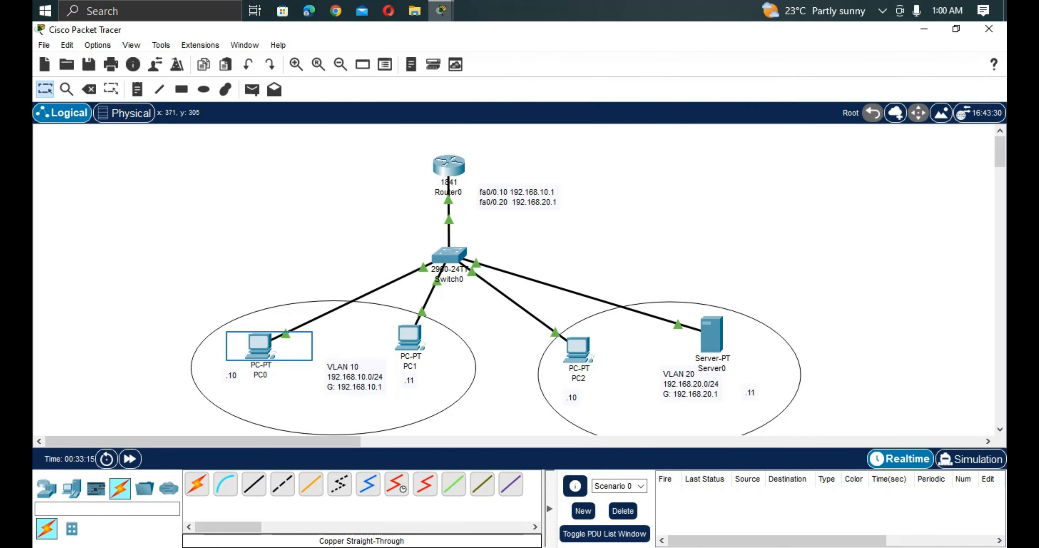
click(260, 347)
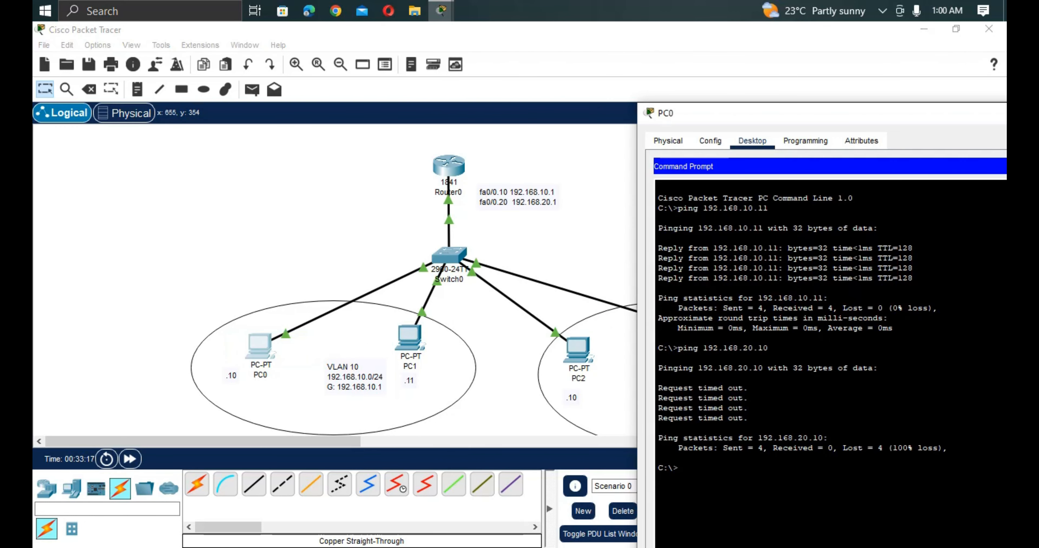
key(Up)
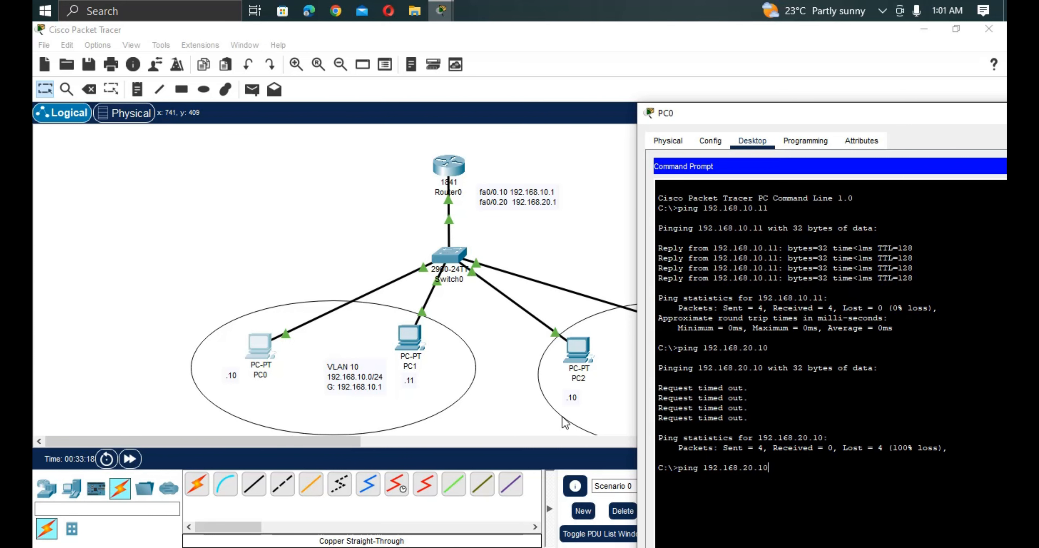
key(Return)
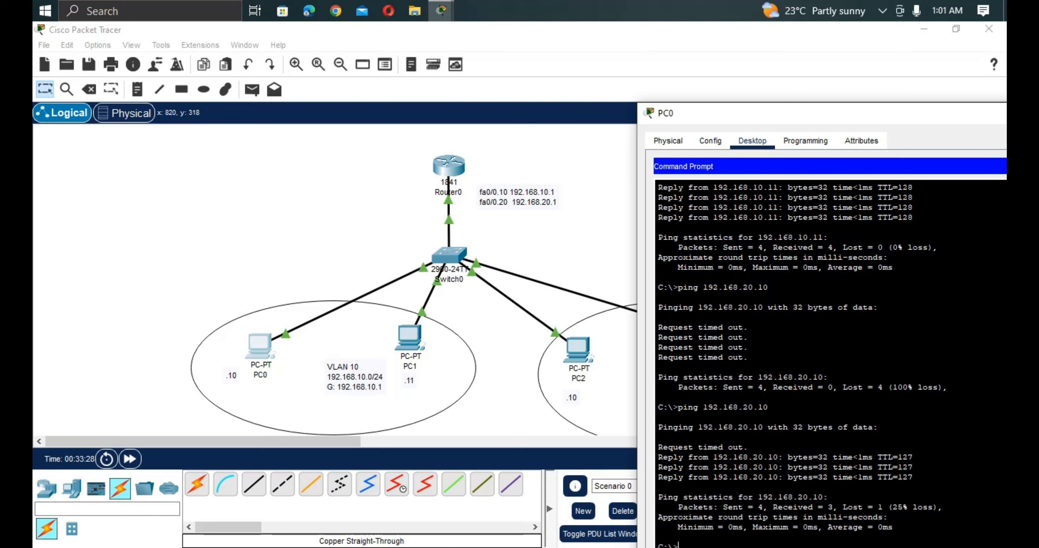
drag(923, 487, 658, 456)
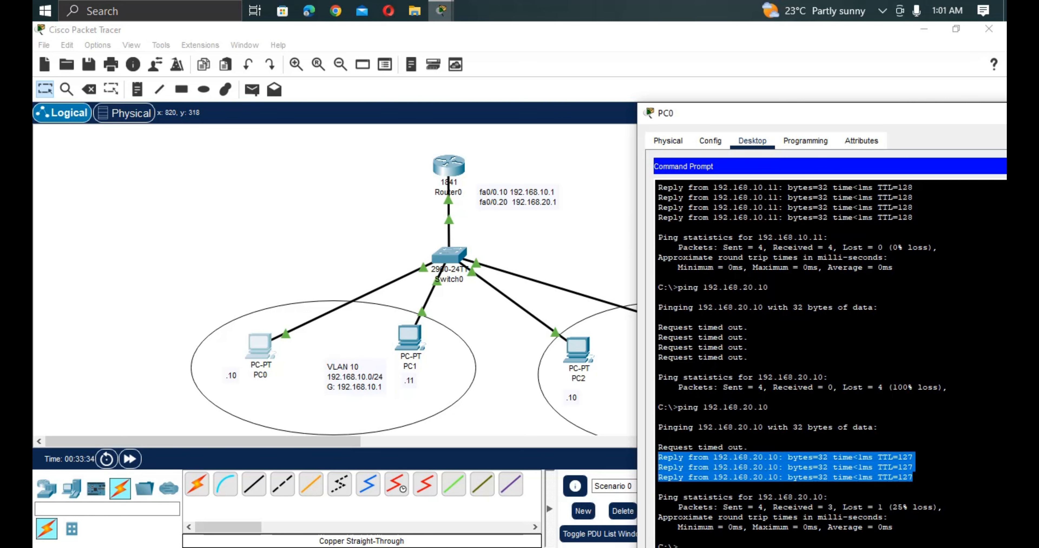
Repeat the ping from PC0 to 192.168.20.10 and reposition PC0's window to show more of the output.
key(Return)
key(Return)
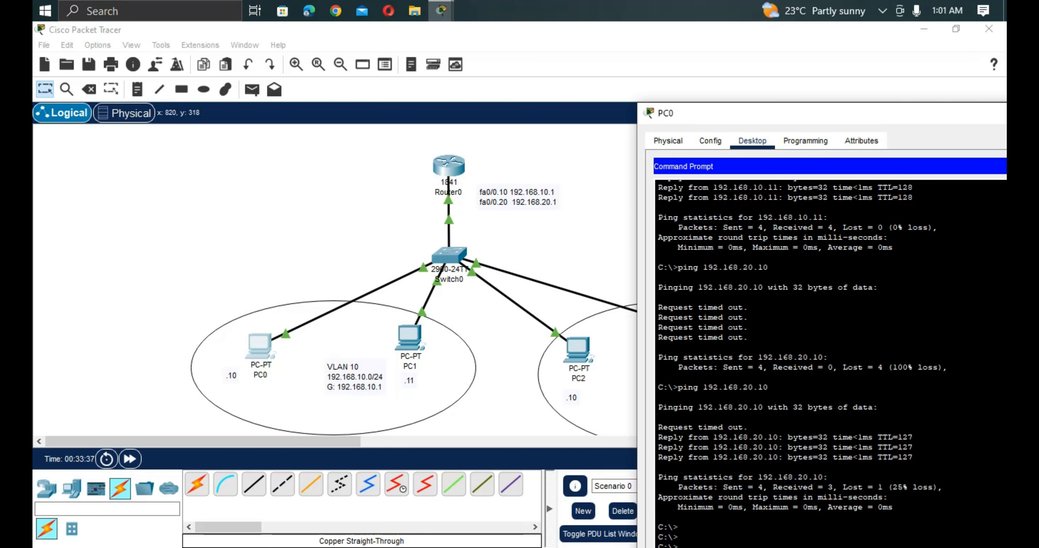
drag(790, 113, 756, 68)
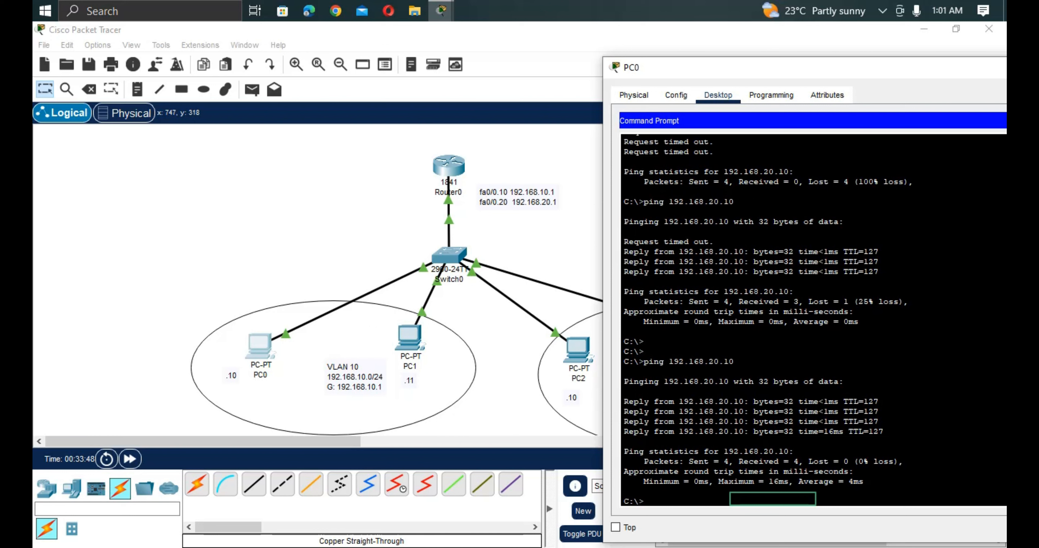
Ping Server0 at 192.168.20.11 from PC0's command prompt and place PC0's window so its output is readable.
key(Up)
key(Return)
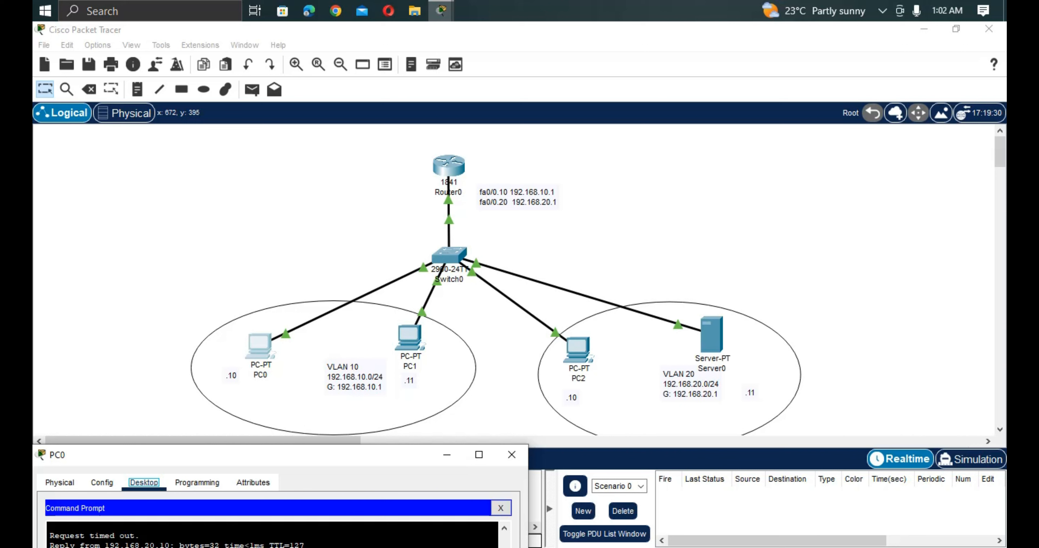
drag(332, 454, 928, 100)
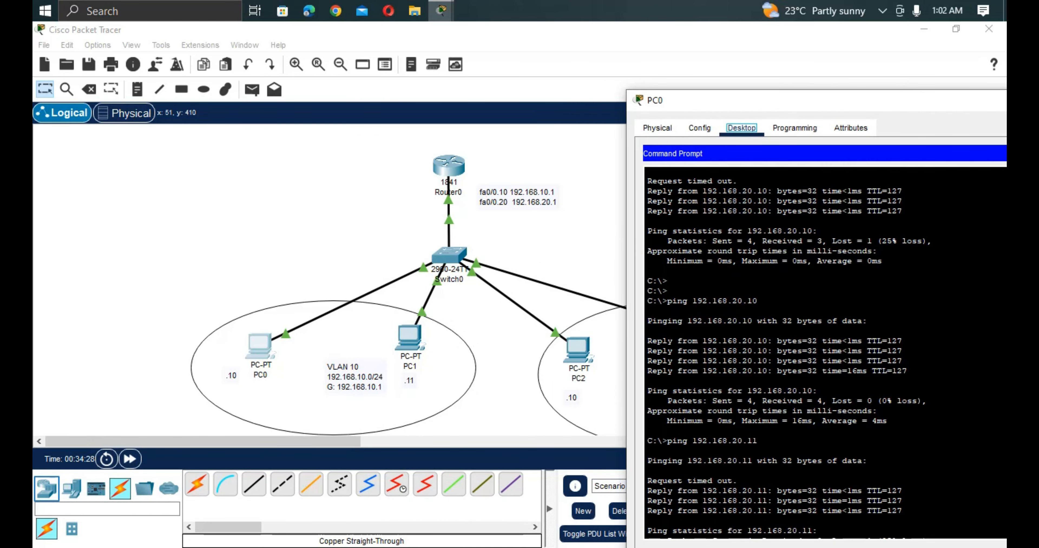
click(45, 489)
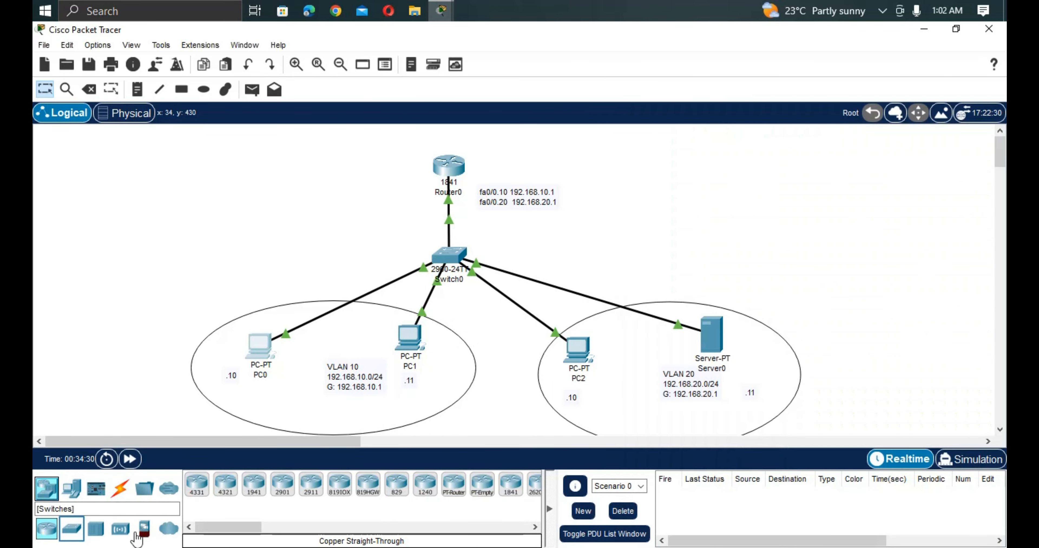
click(79, 538)
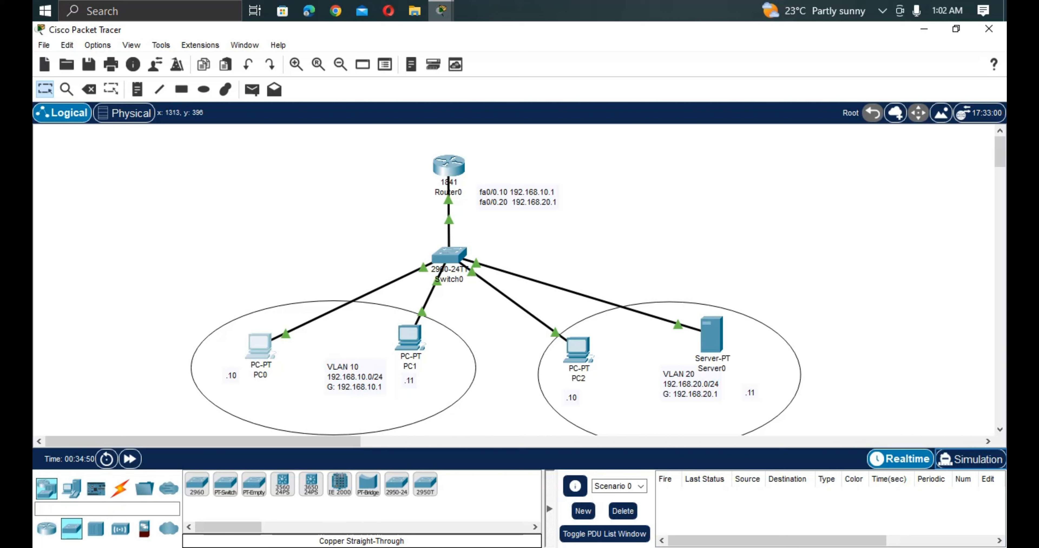
Switch to Simulation mode and ping Server0 at 192.168.20.11 from PC0's command prompt.
click(971, 459)
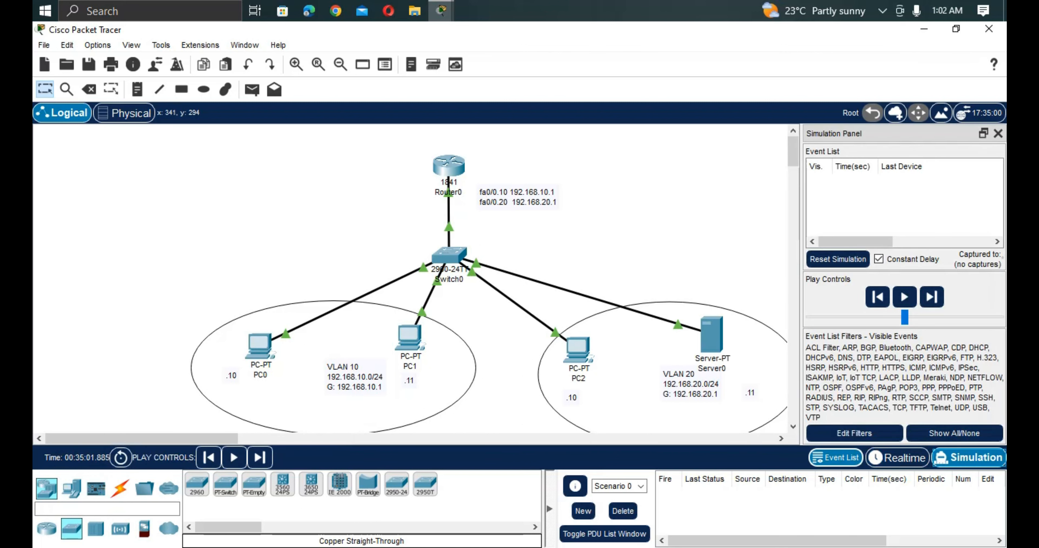
click(257, 342)
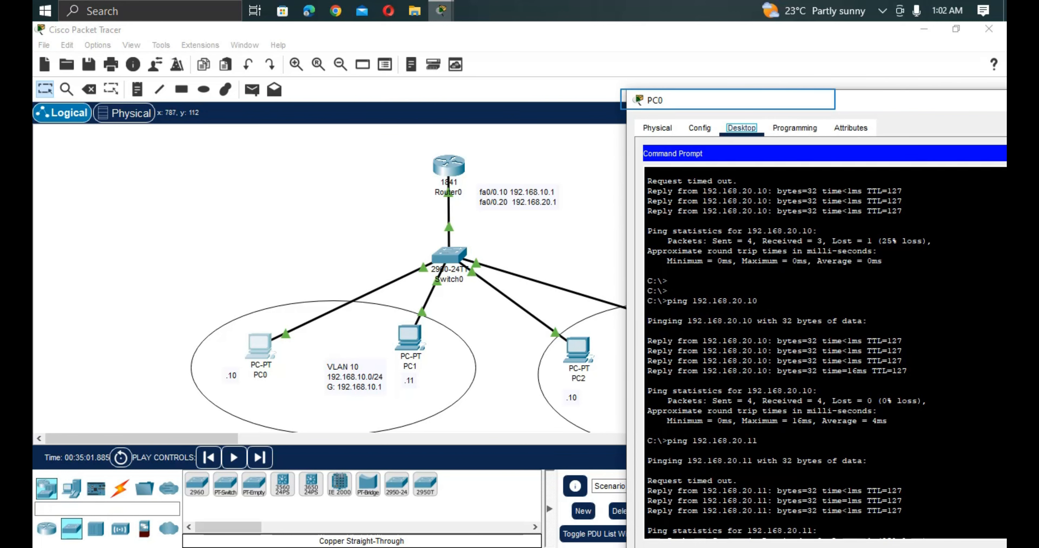
drag(742, 99, 728, 33)
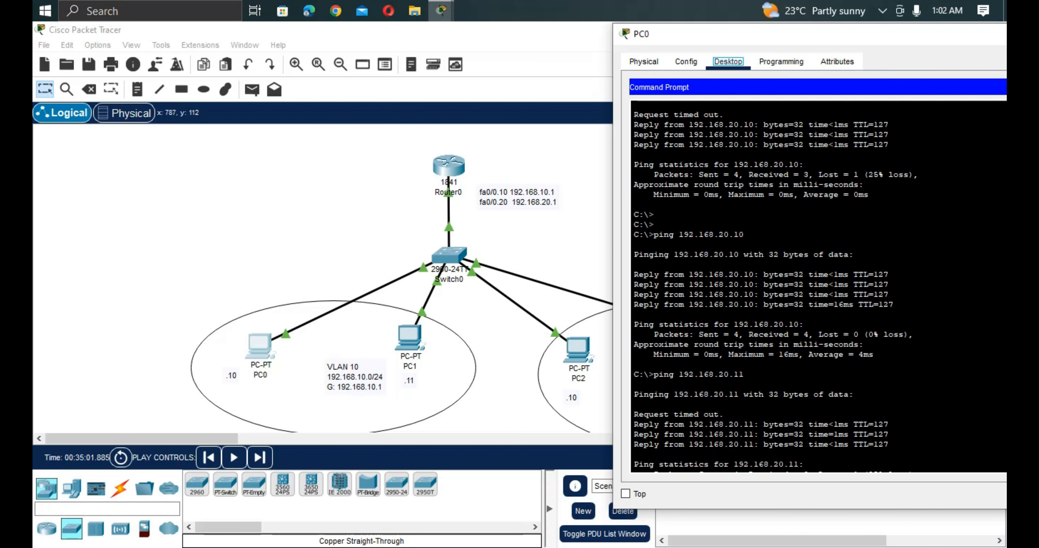
click(635, 384)
key(Return)
key(Return)
key(Up)
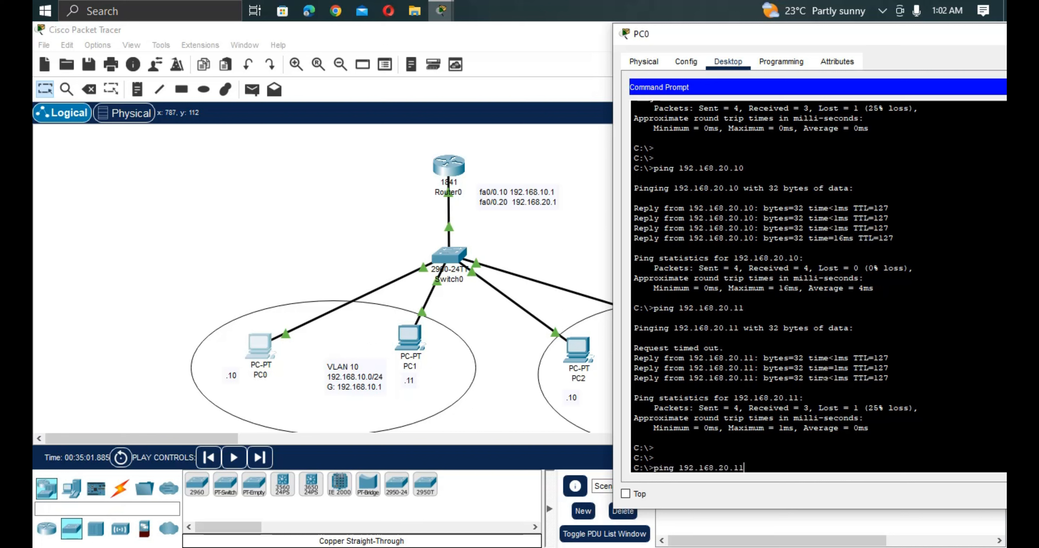
key(Return)
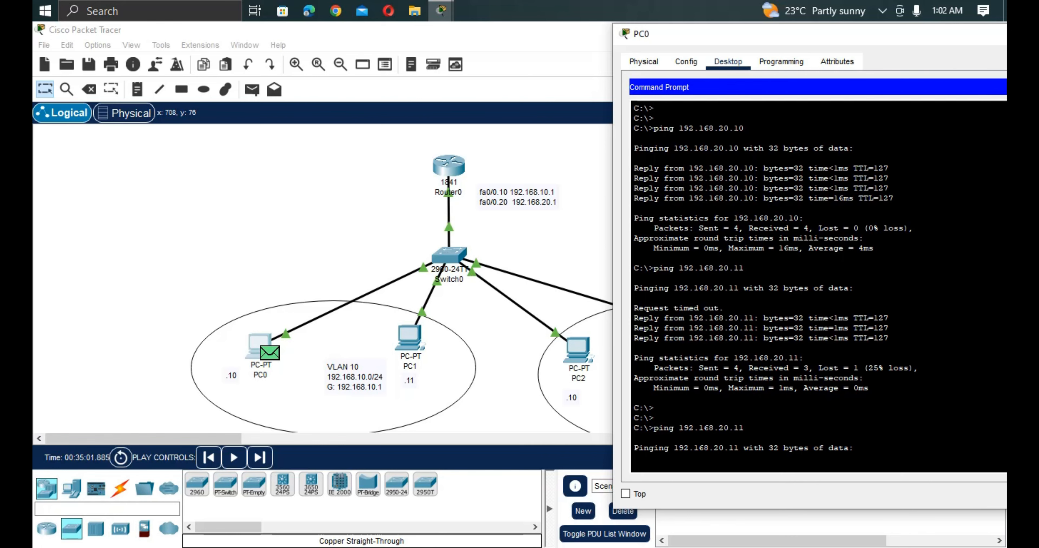
Play the simulation with PC0's window out of the way and inspect the PDU information at Switch0 for the ping to 192.168.20.11.
drag(874, 33, 437, 420)
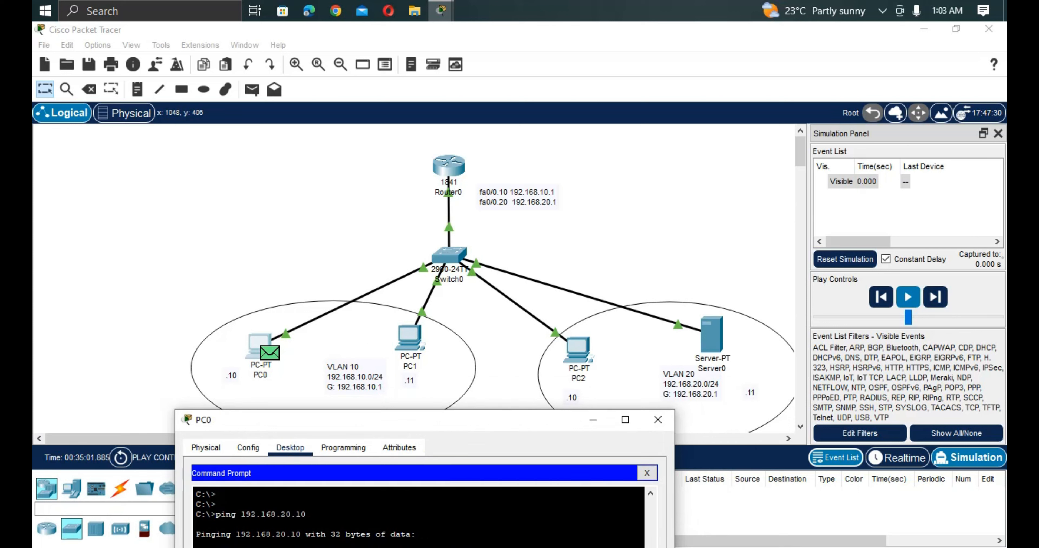
click(908, 297)
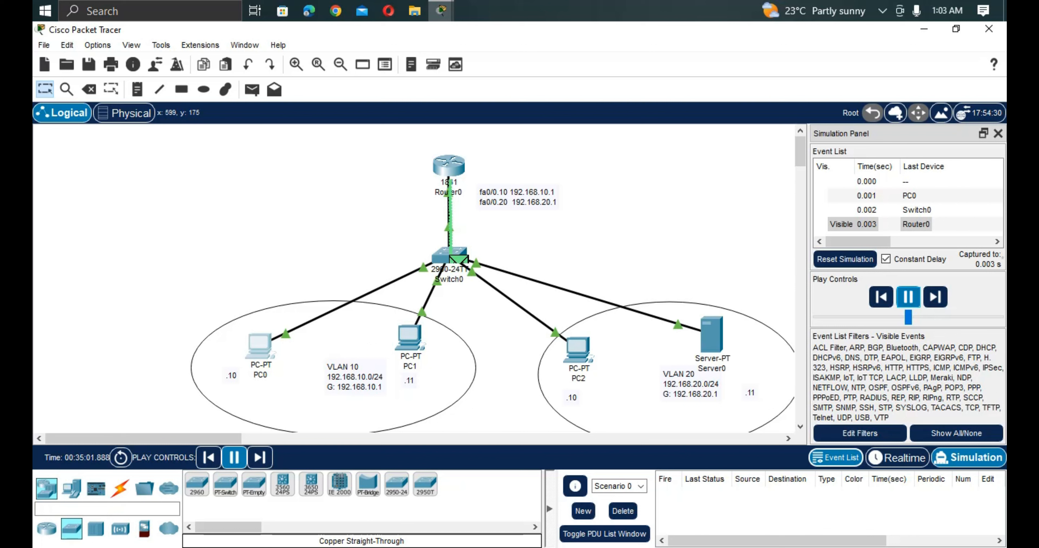
click(461, 259)
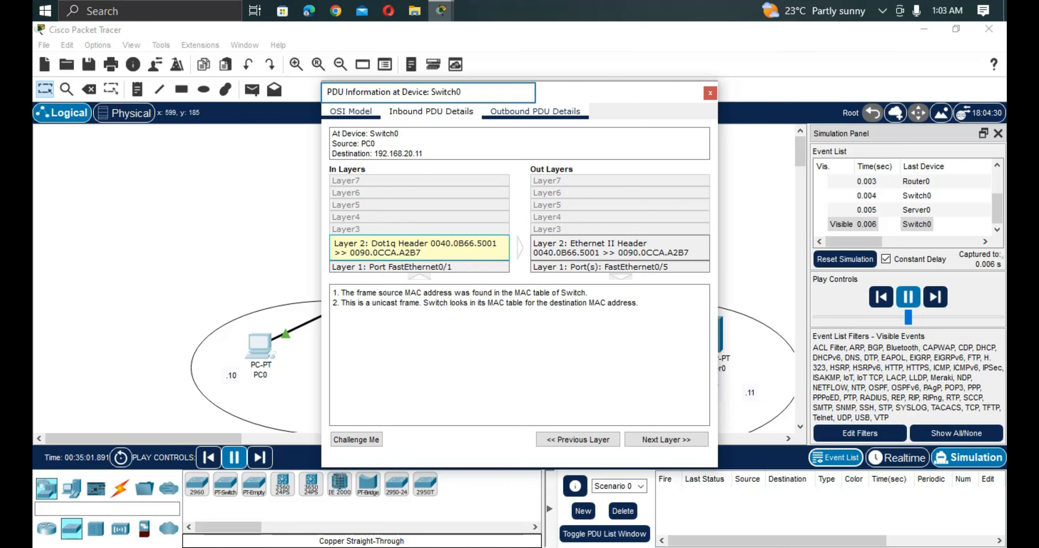
drag(534, 94, 746, 392)
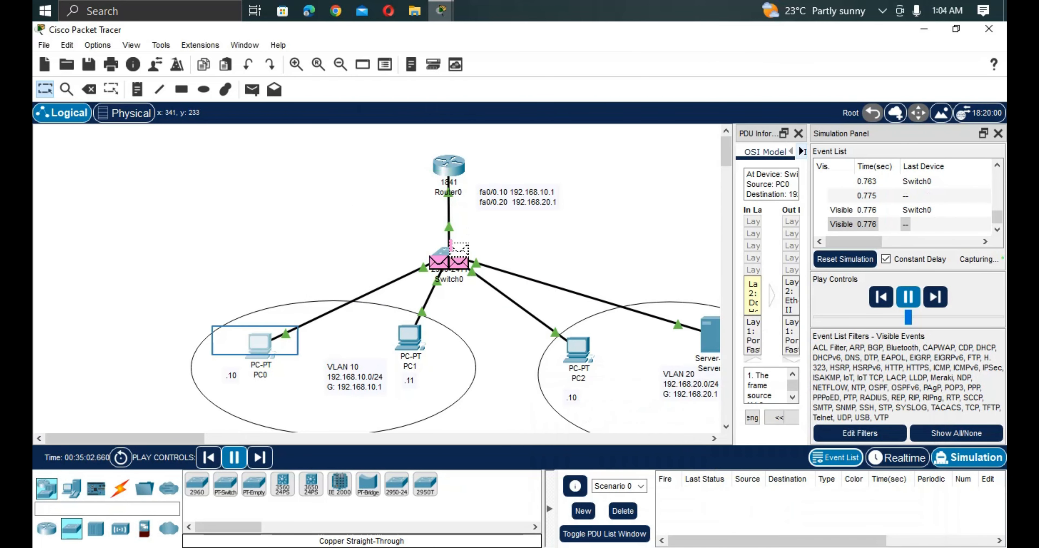
Reopen PC0's command prompt while the simulation runs and examine the ping replies from 192.168.20.11.
click(260, 346)
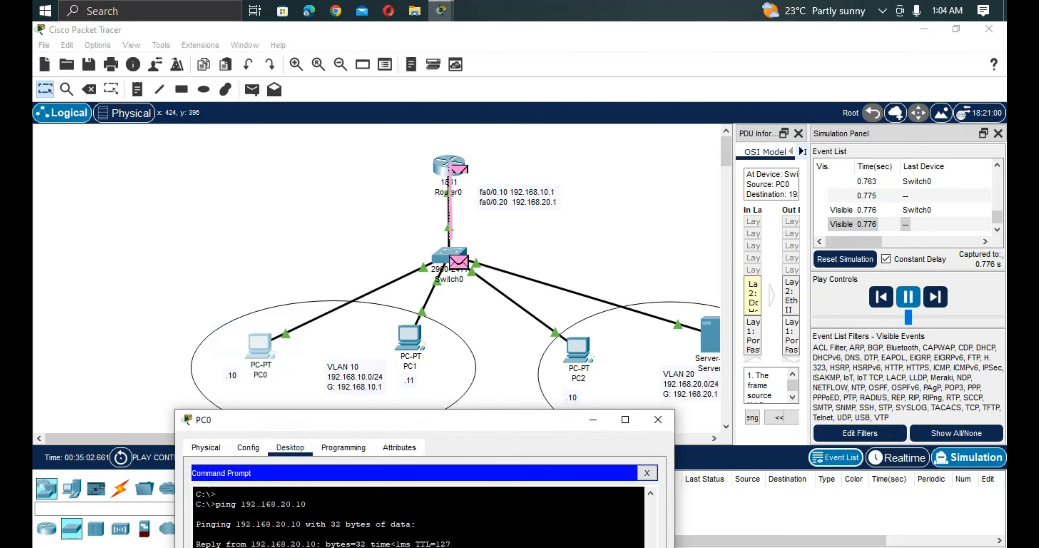
drag(348, 426, 859, 60)
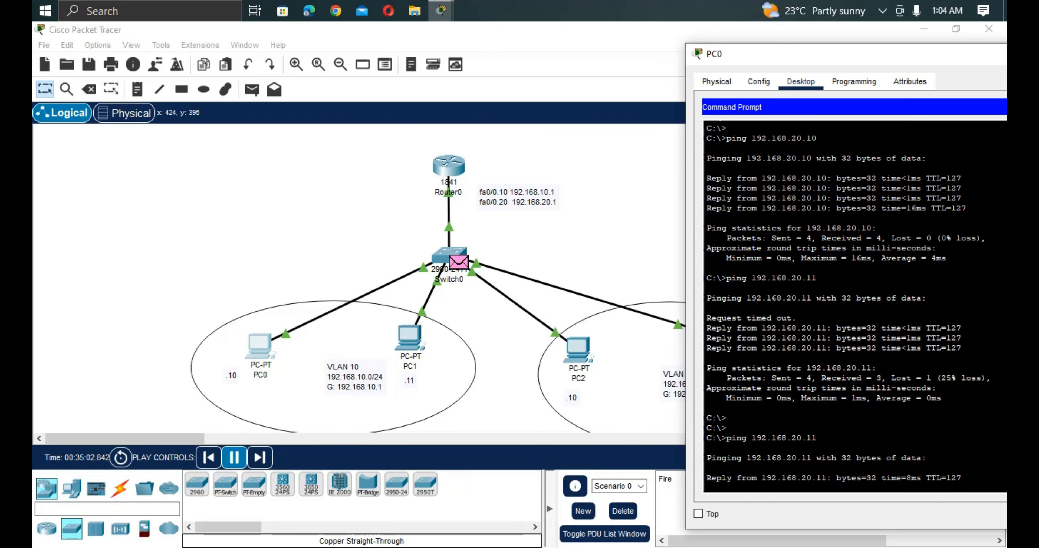
drag(859, 56, 938, 81)
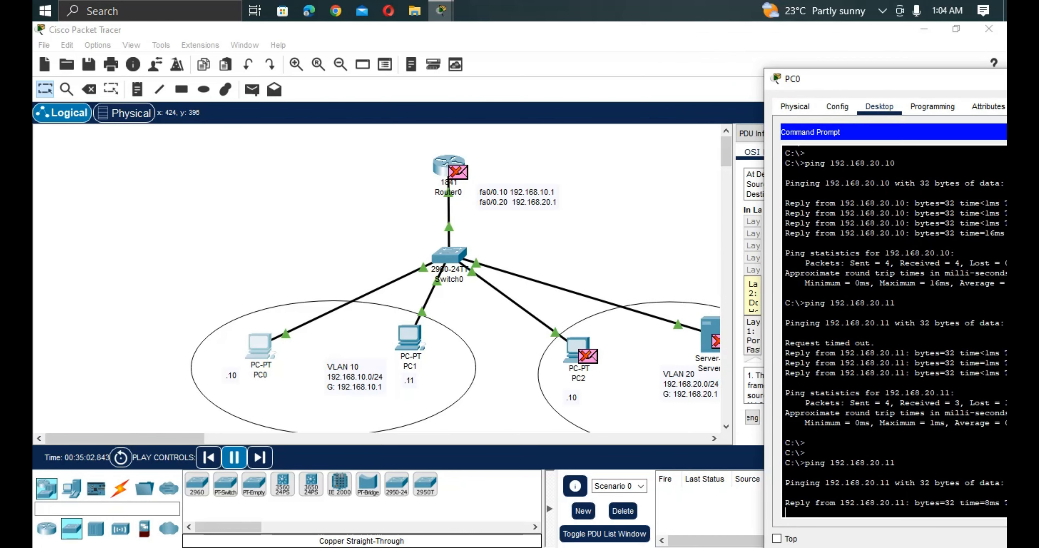
drag(897, 78, 577, 485)
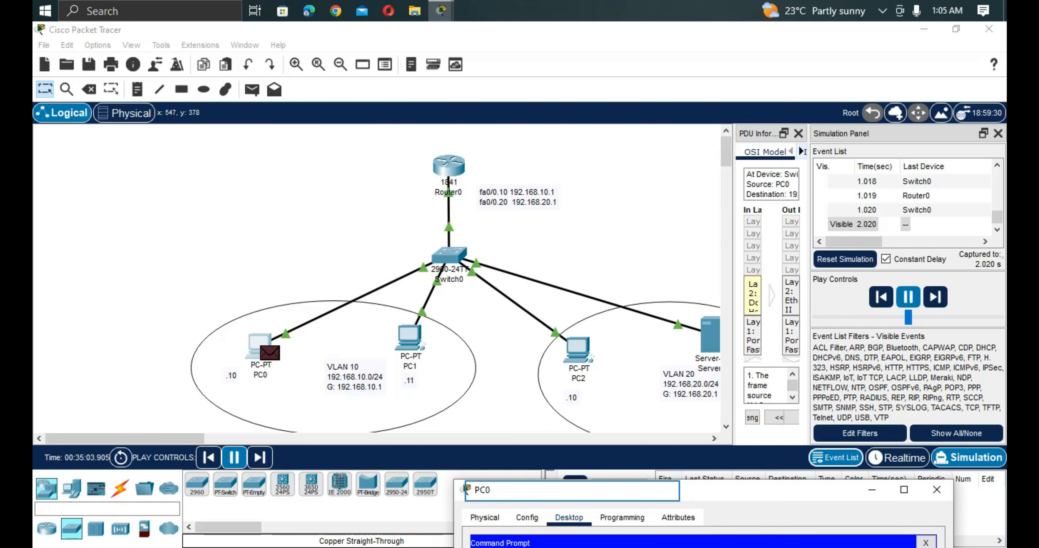
drag(606, 494, 703, 105)
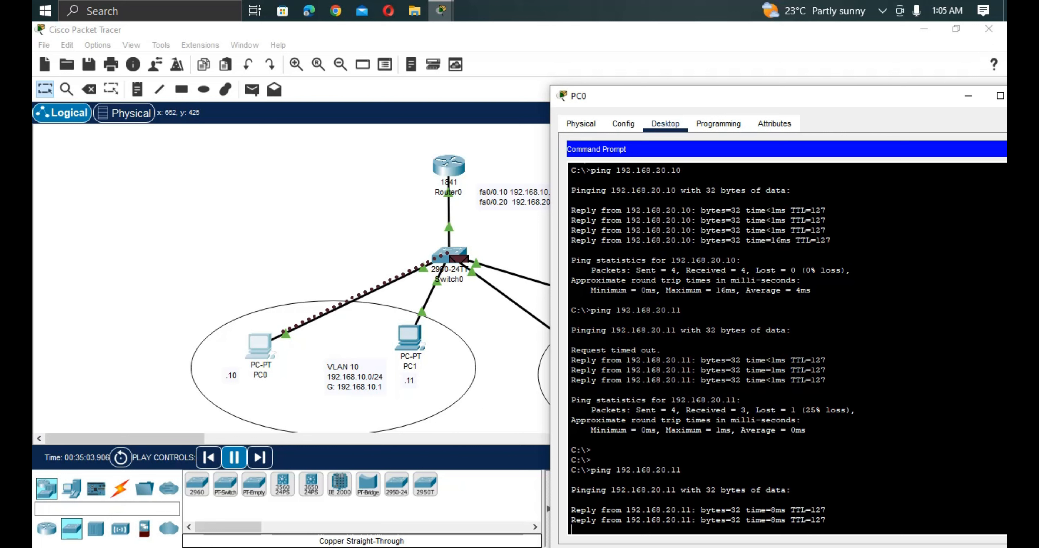
drag(825, 520, 794, 514)
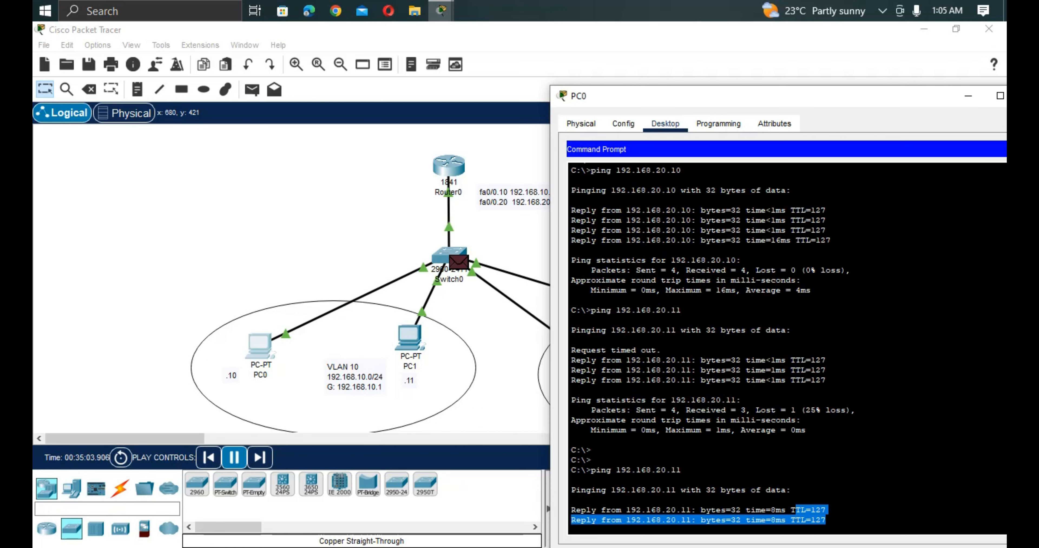